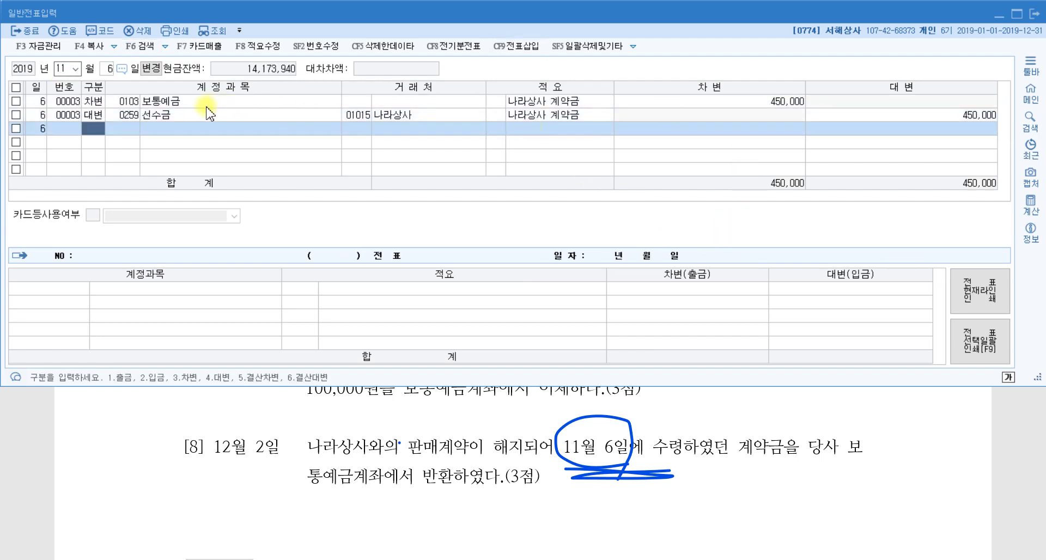
# Step: Check the amounts of the 6 November 나라상사 deposit voucher, and open the 2 December voucher to review its 선수금 debit line
pyautogui.click(784, 102)
pyautogui.click(955, 116)
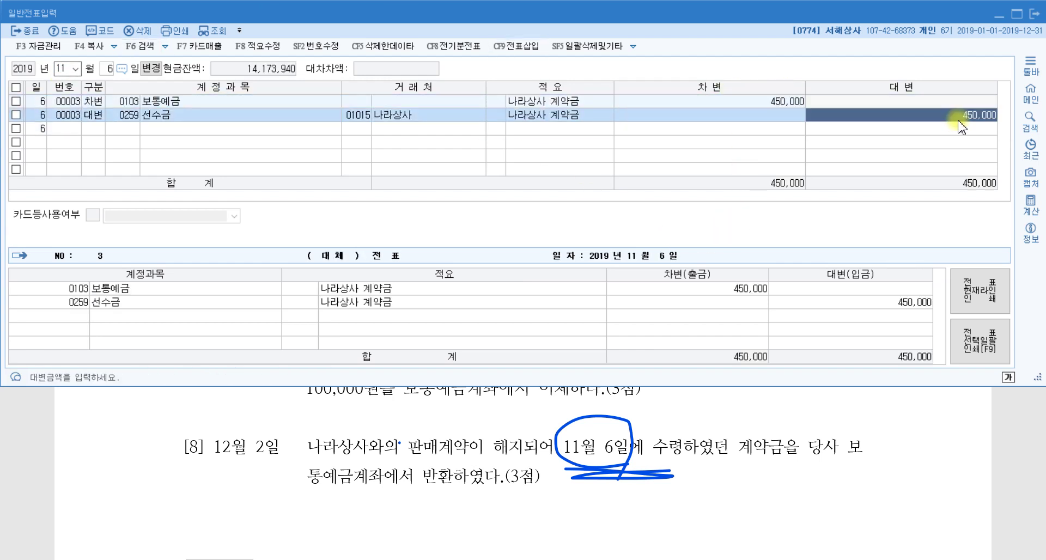
pyautogui.click(54, 70)
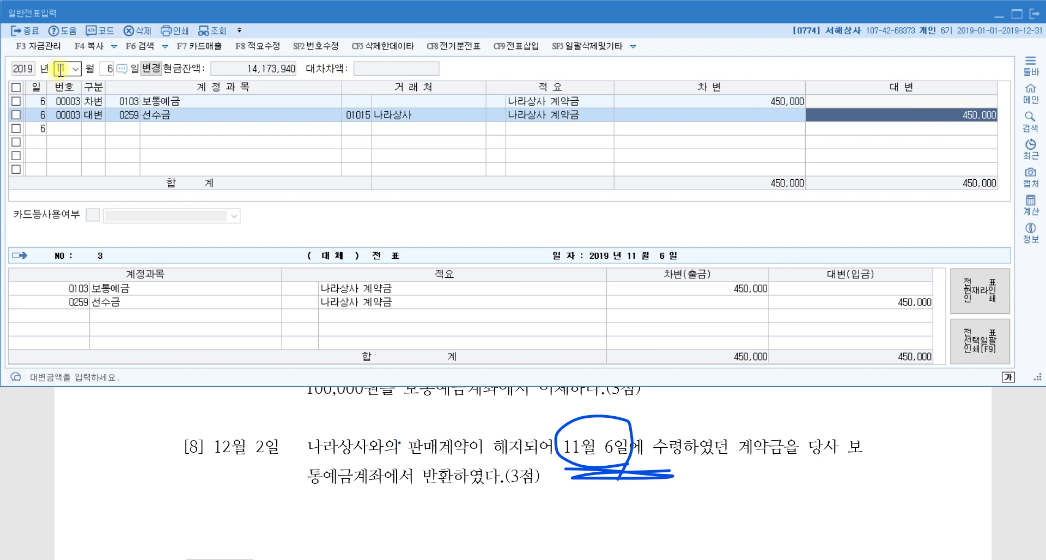
pyautogui.write('12')
pyautogui.press('Return')
pyautogui.write('2')
pyautogui.press('Return')
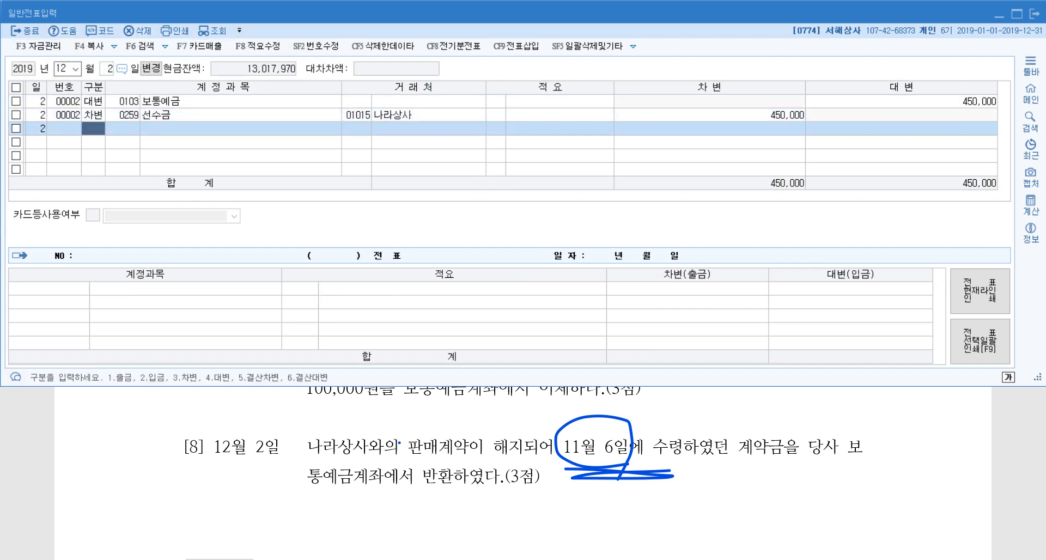
pyautogui.click(730, 113)
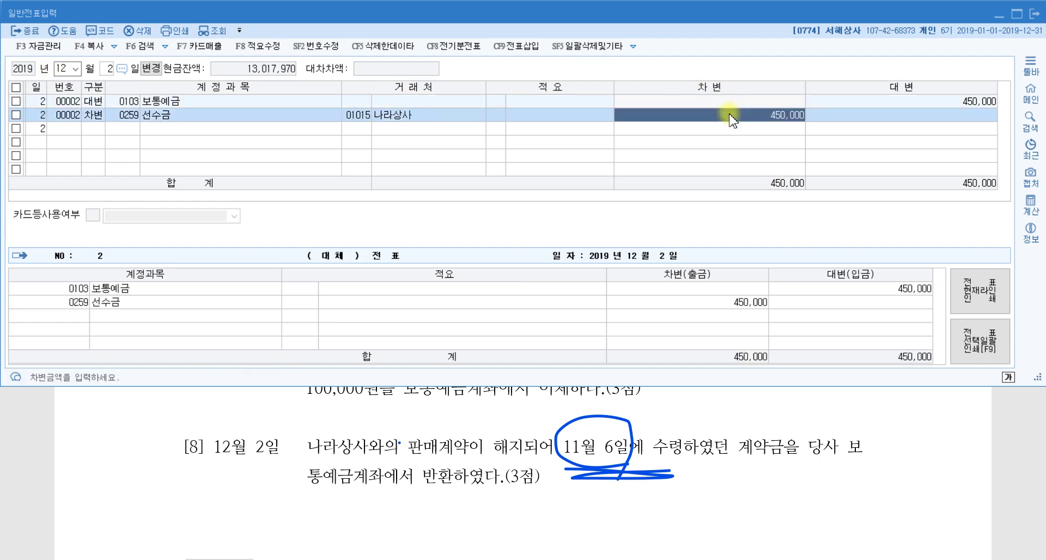
# Step: Switch to the exam textbook PDF and read the 문제5 error-correction items below question [8]
pyautogui.scroll(10, 689, 444)
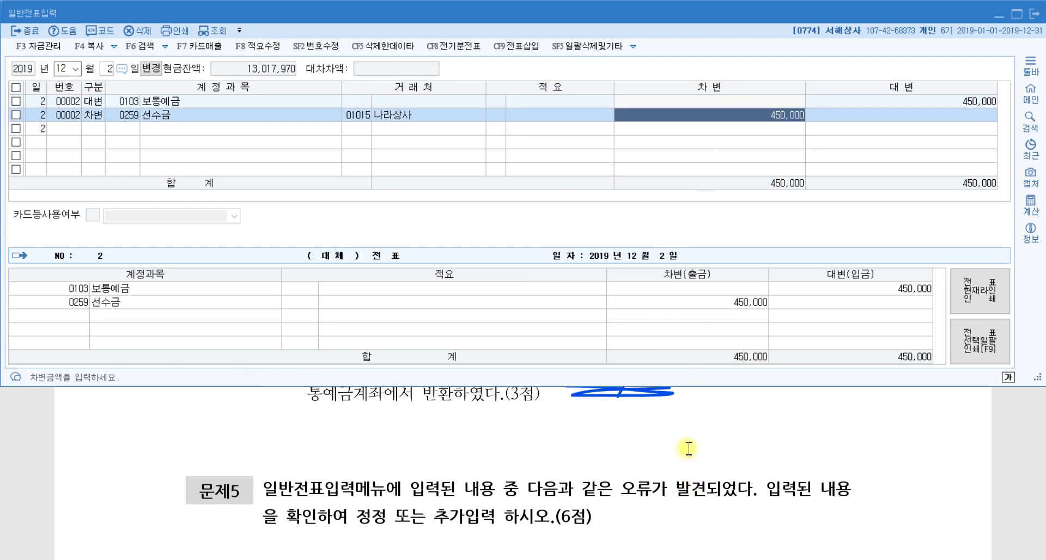
pyautogui.scroll(-1, 689, 447)
pyautogui.click(690, 458)
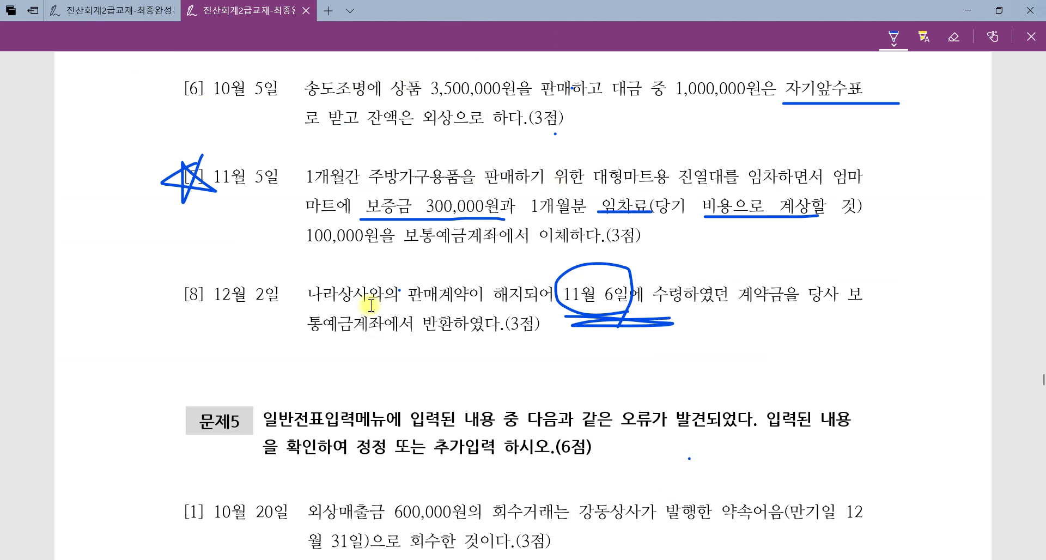
pyautogui.click(455, 368)
pyautogui.scroll(-3, 456, 369)
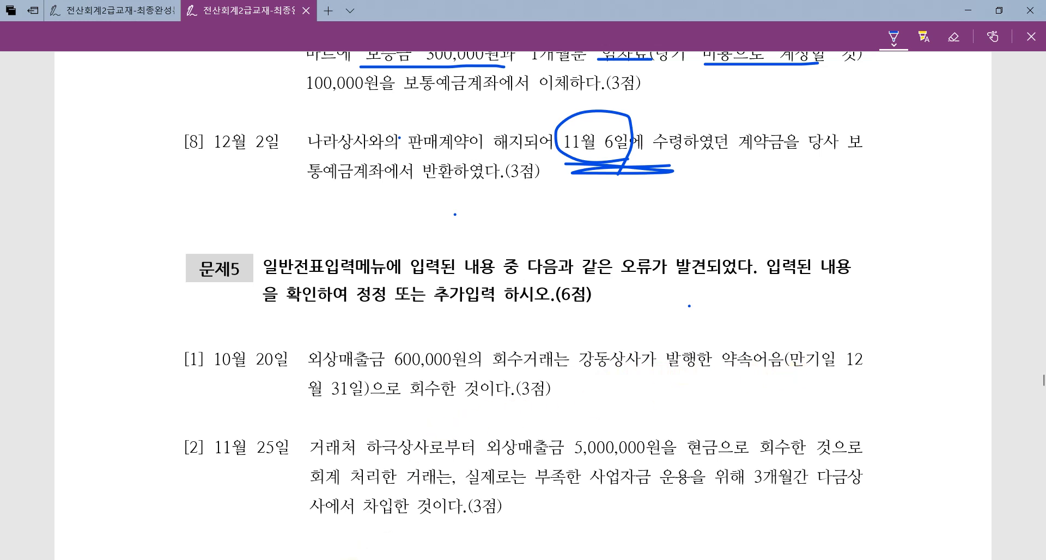
# Step: Return to 일반전표입력 and open the vouchers dated 20 October
pyautogui.click(356, 556)
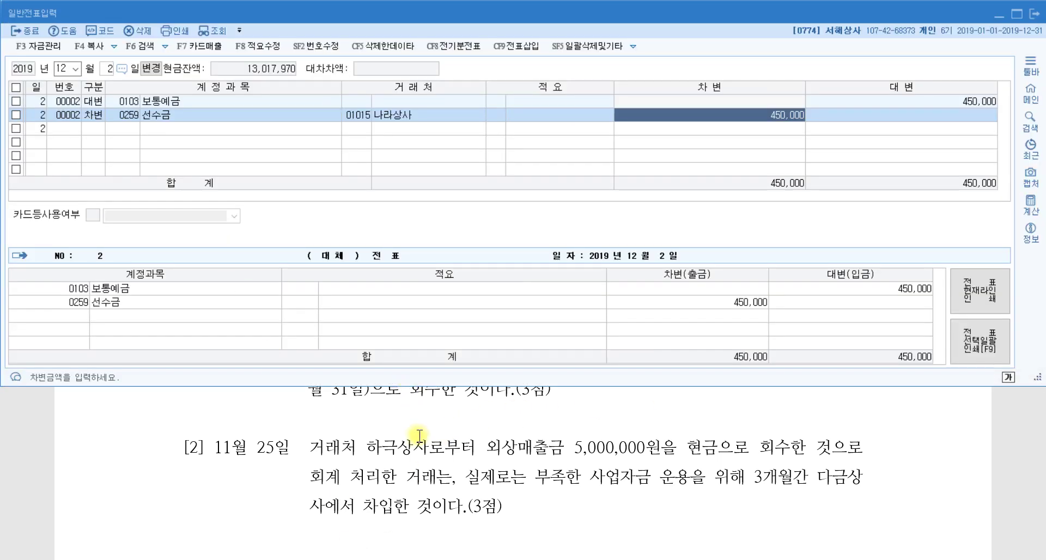
pyautogui.scroll(3, 418, 414)
pyautogui.press('Escape')
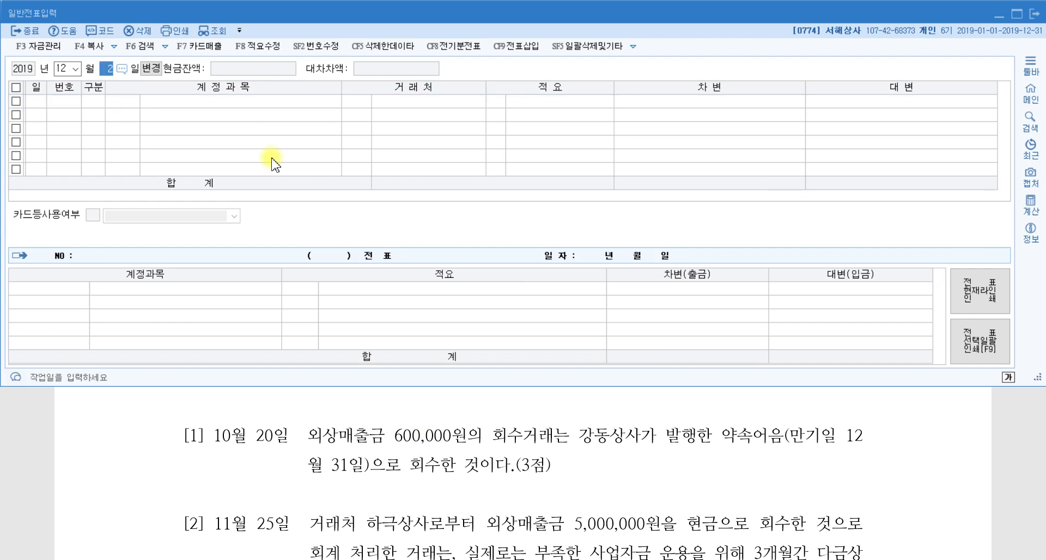
pyautogui.hotkey('shift', 'Tab')
pyautogui.write('1020')
pyautogui.press('Return')
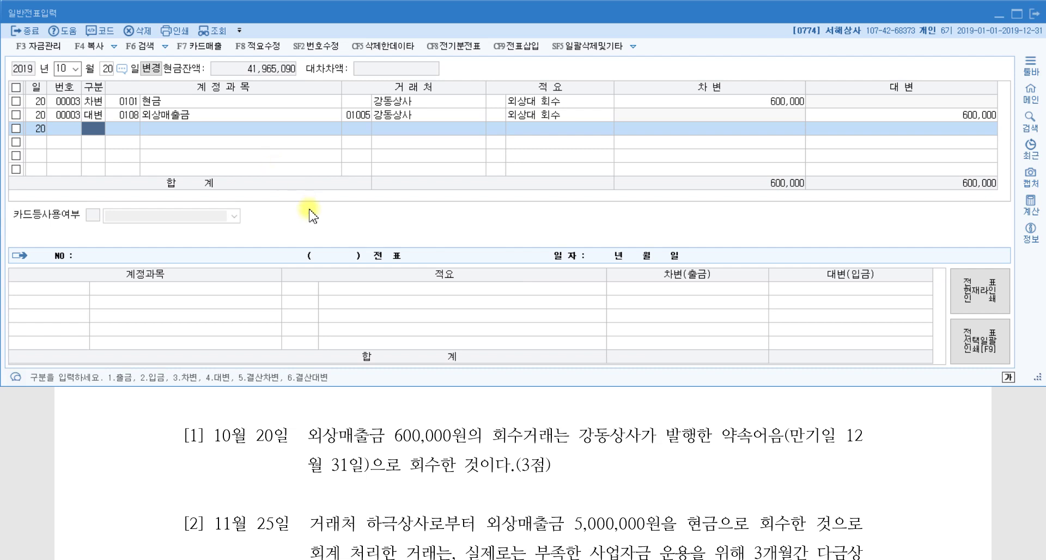
# Step: Change the account of the debit line in the 20 October voucher to 받을어음
pyautogui.click(99, 115)
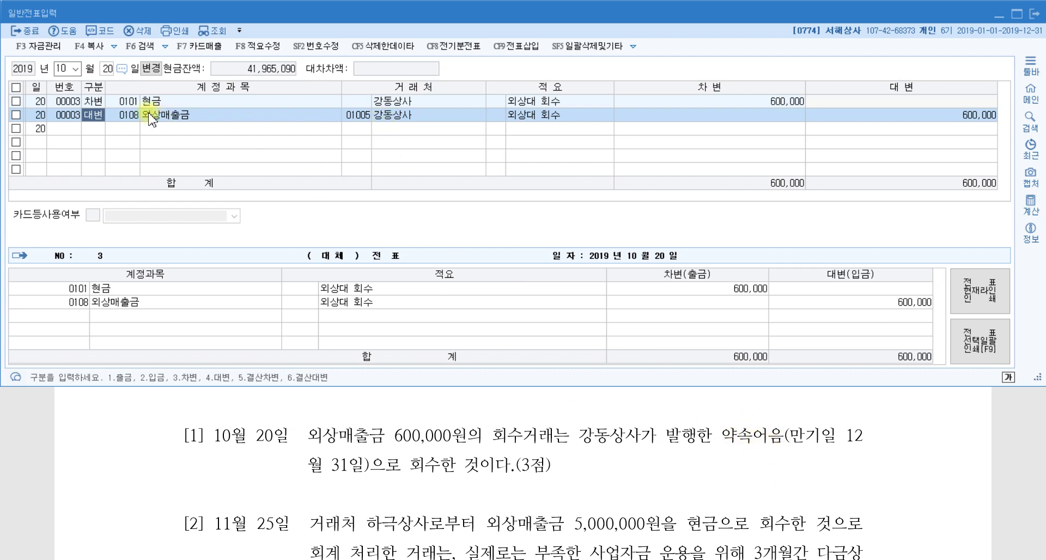
pyautogui.click(130, 103)
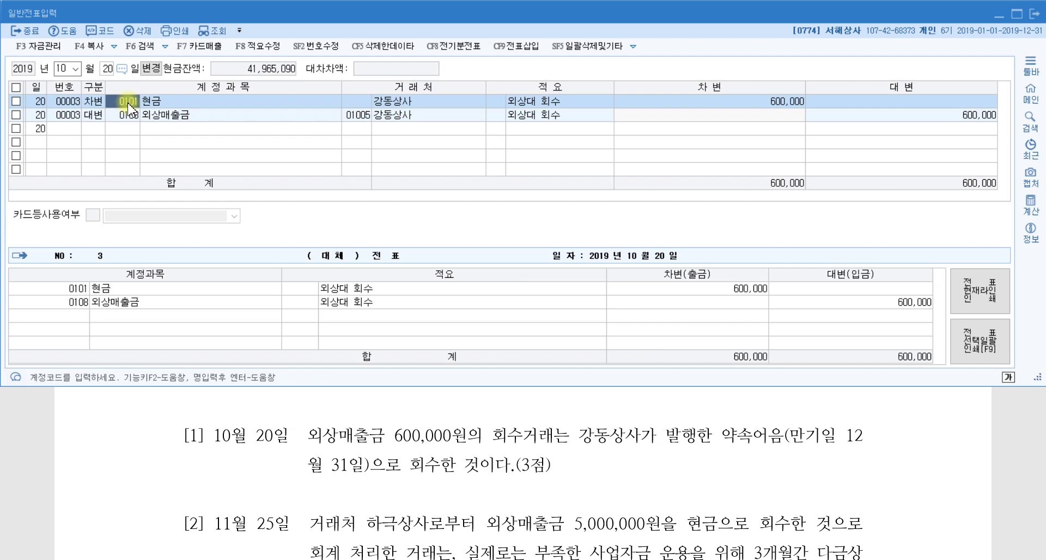
pyautogui.write('받을')
pyautogui.press('Return')
pyautogui.press('Return')
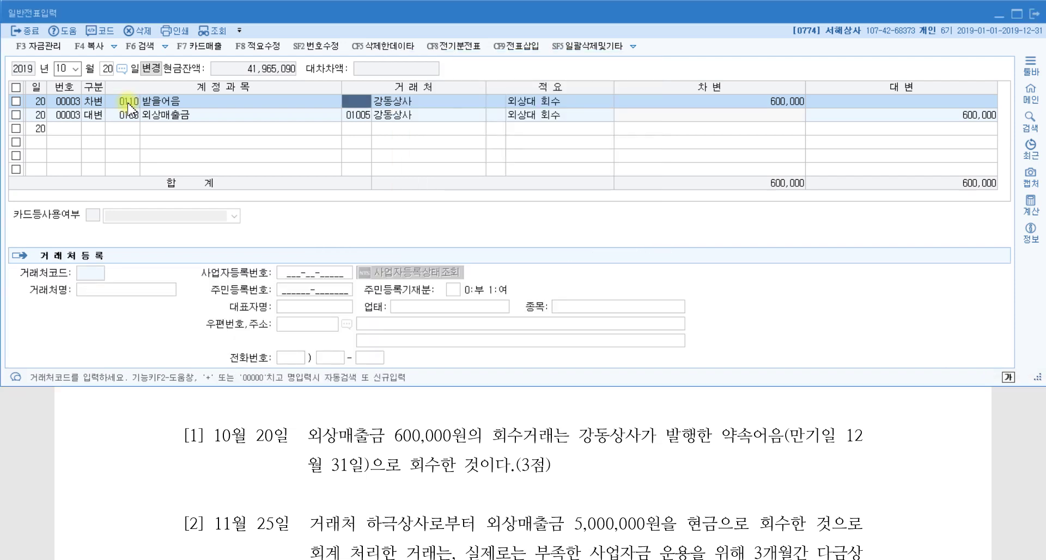
pyautogui.press('Return')
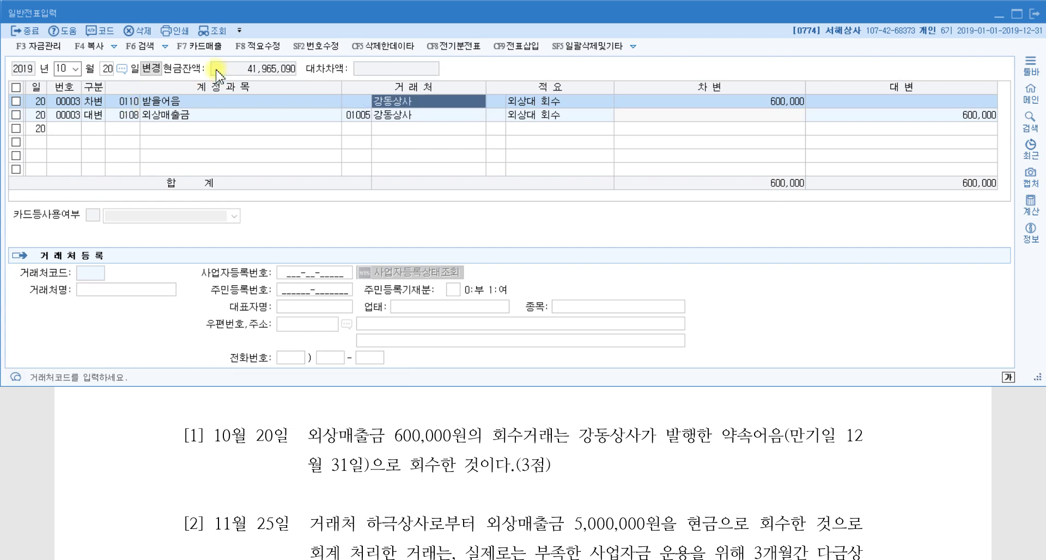
# Step: Set the trading partner of the 받을어음 debit line to 강동상사 and accept the rest of the line
pyautogui.click(354, 103)
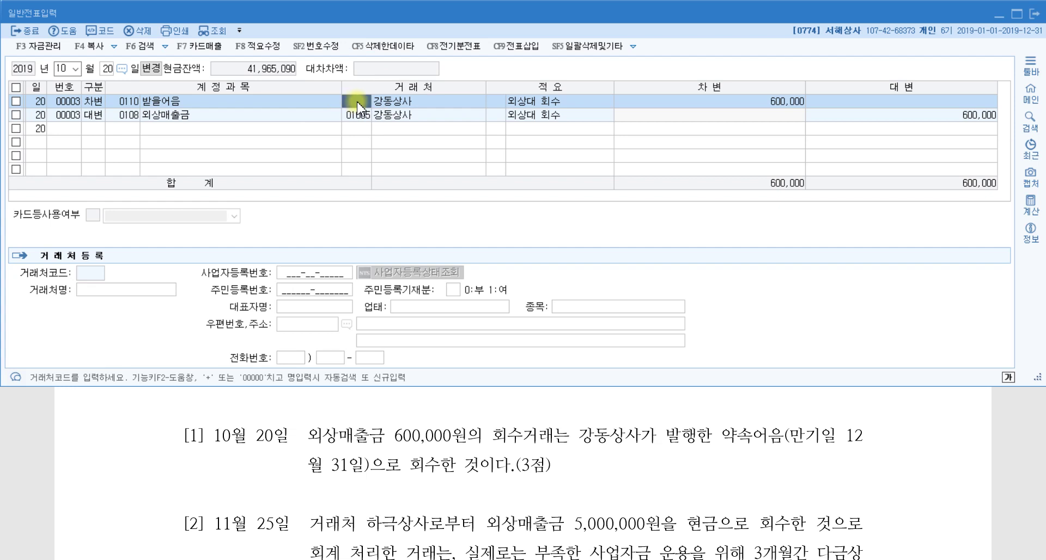
pyautogui.write('강동')
pyautogui.press('Return')
pyautogui.press('Return')
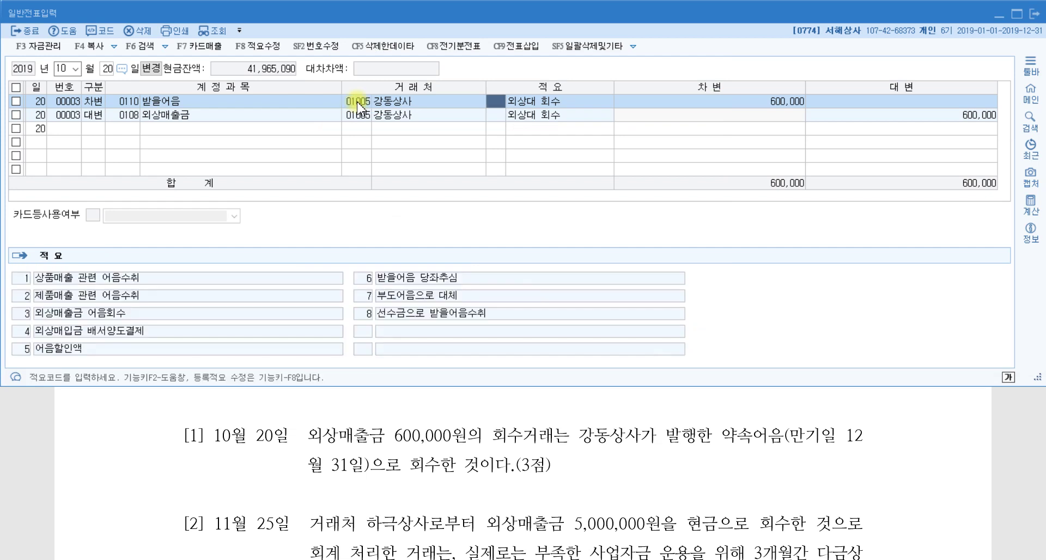
pyautogui.press('Return')
pyautogui.press('Return')
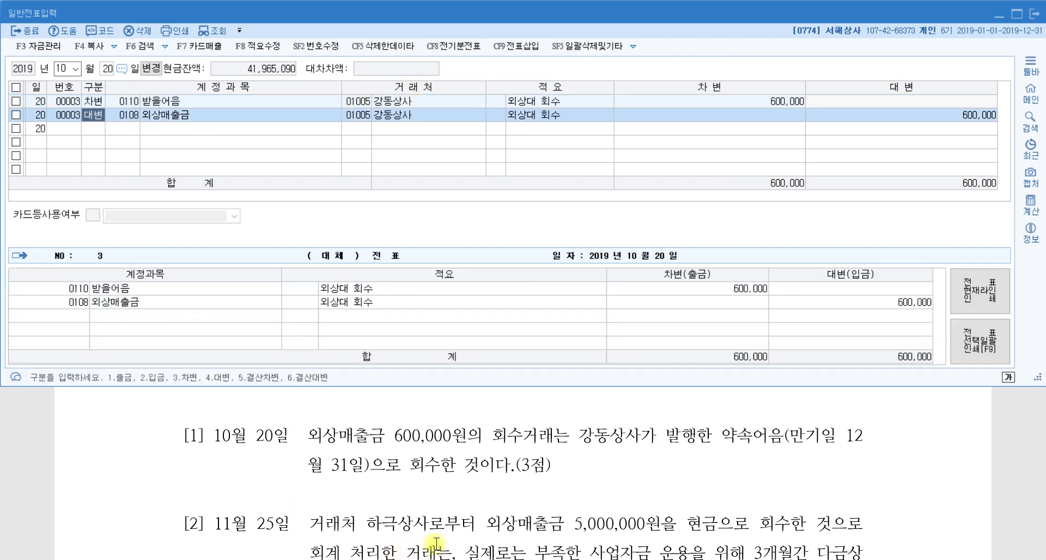
# Step: Read error item [2] in the PDF and open the vouchers dated 25 November
pyautogui.scroll(-2, 376, 527)
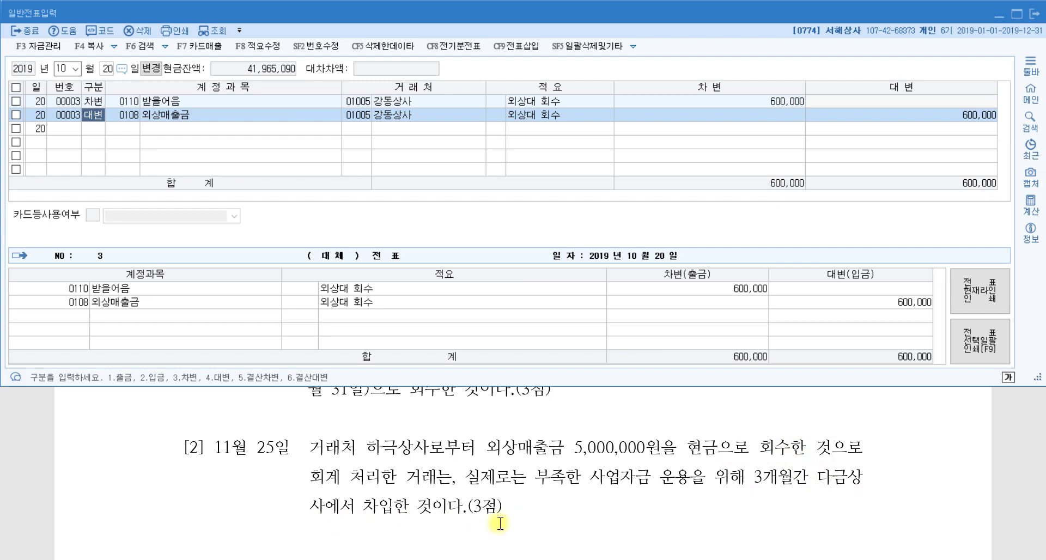
pyautogui.click(65, 70)
pyautogui.write('11')
pyautogui.press('Return')
pyautogui.write('25')
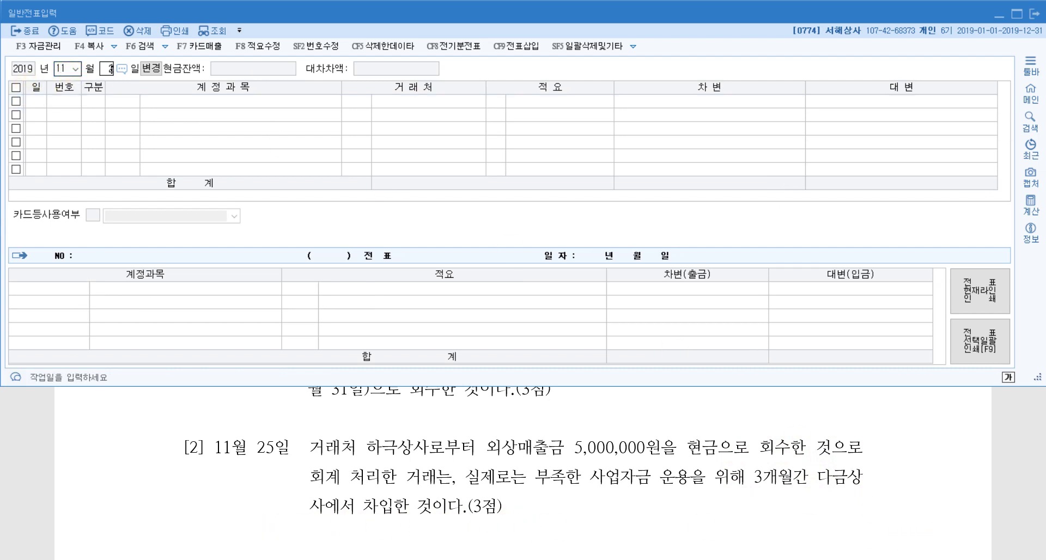
pyautogui.press('Return')
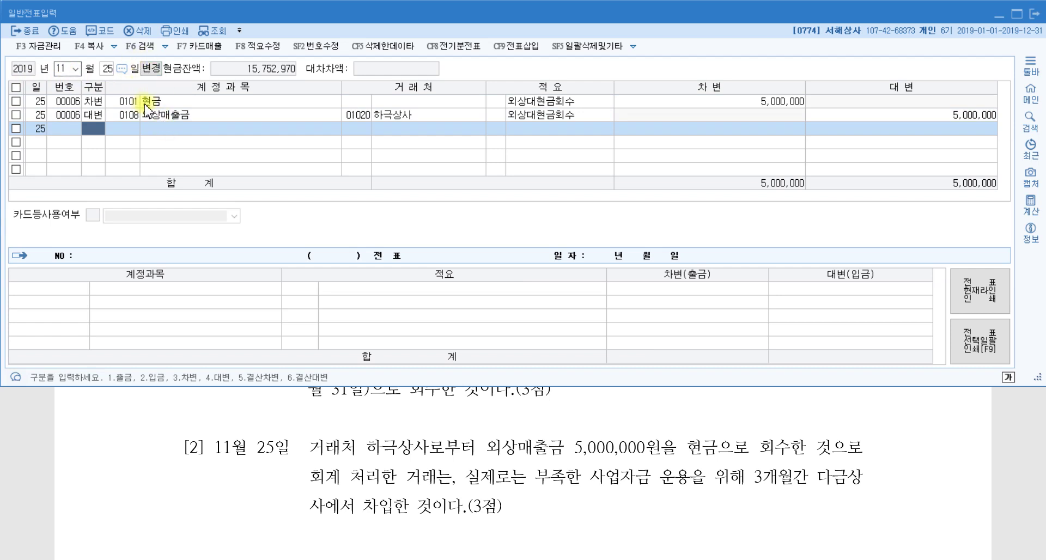
# Step: Change the account of the credit line in the 25 November voucher to 단기차입금
pyautogui.click(143, 101)
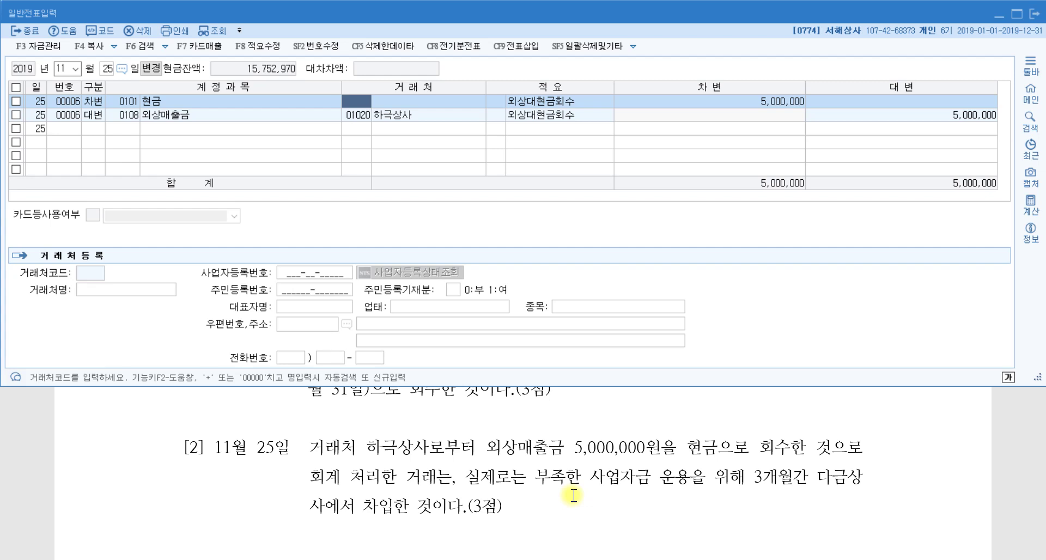
pyautogui.click(135, 117)
pyautogui.write('단기채')
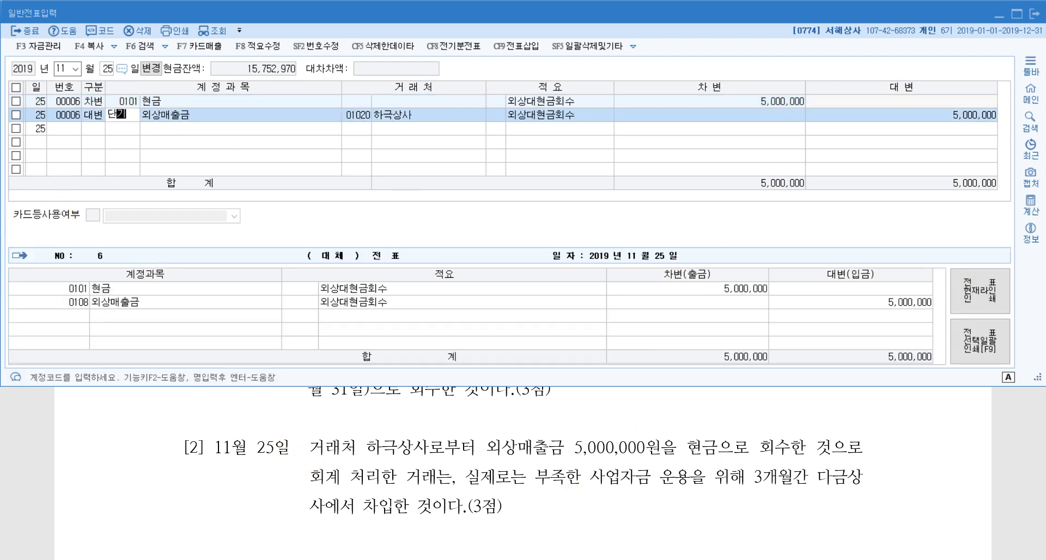
pyautogui.press('Return')
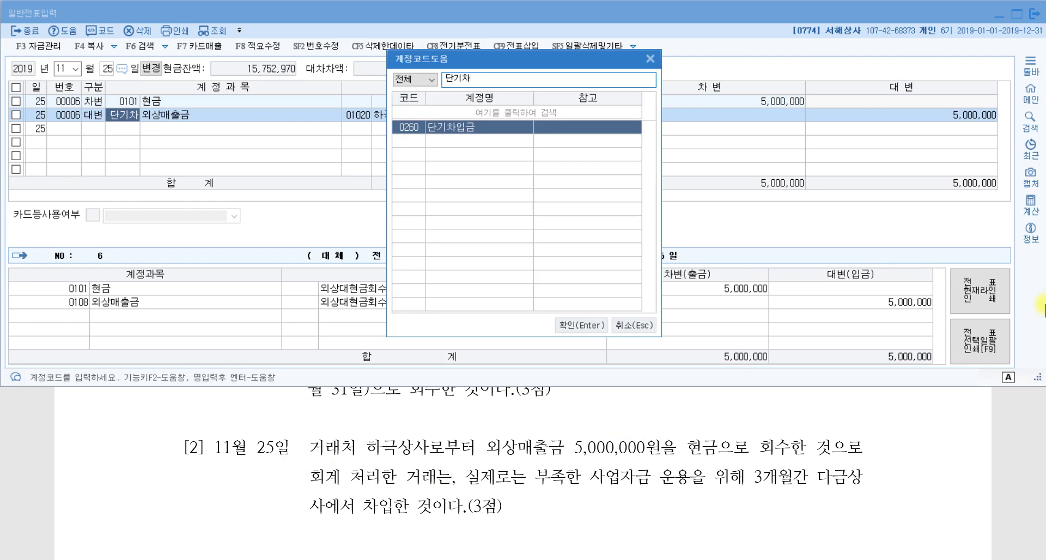
pyautogui.press('Return')
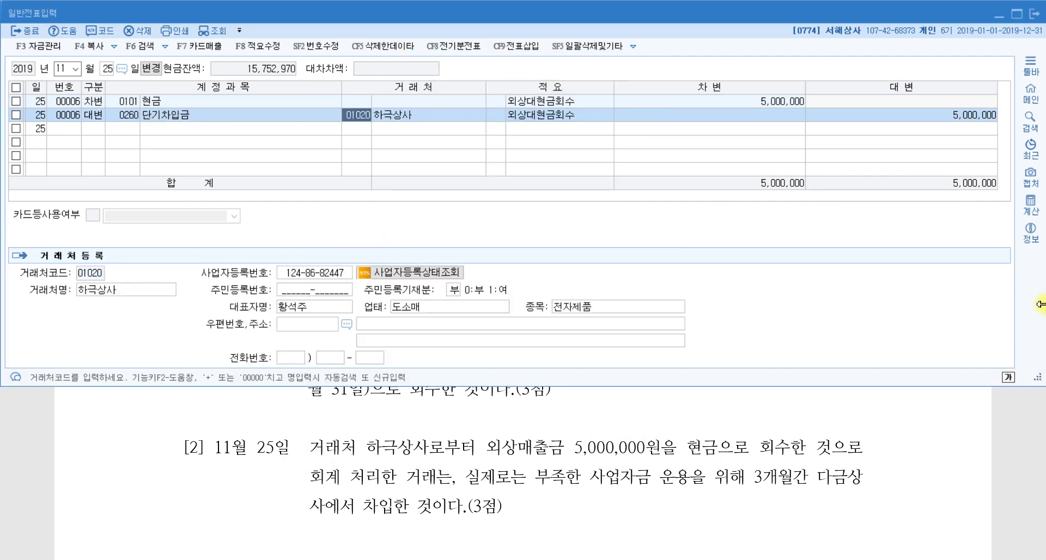
# Step: Replace the trading partner of the 단기차입금 credit line with 다금상사
pyautogui.write('ㄷ')
pyautogui.write('금')
pyautogui.press('Return')
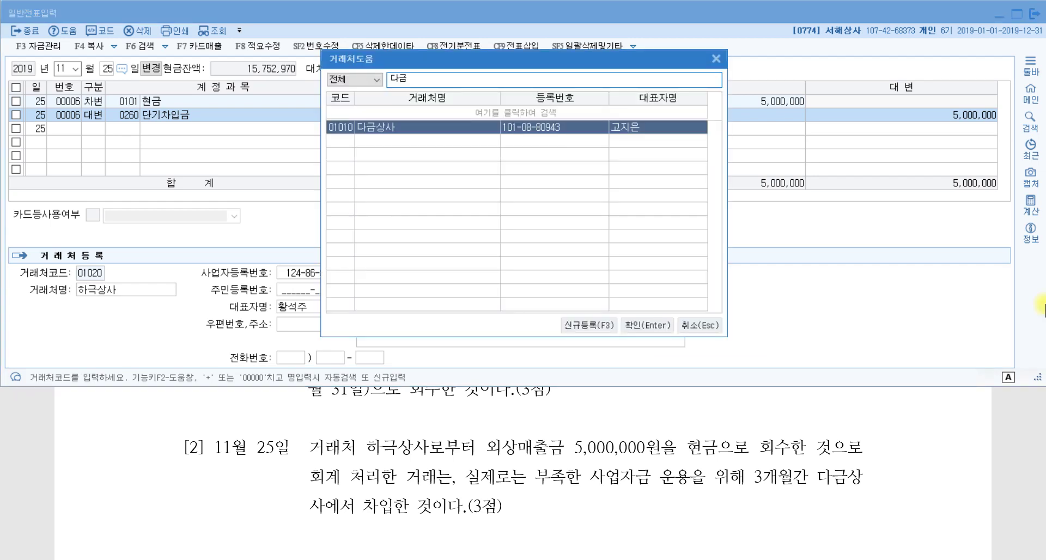
pyautogui.press('Return')
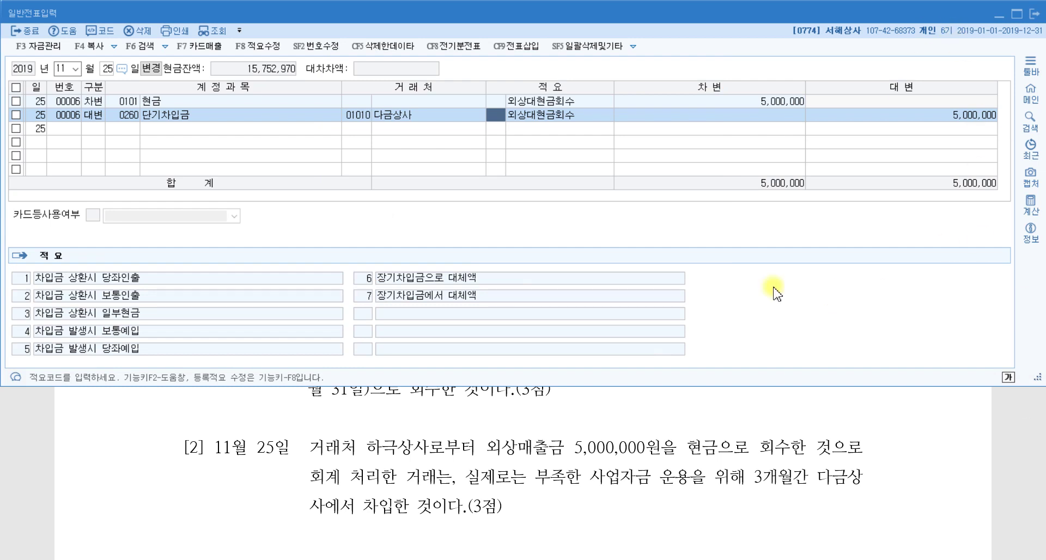
# Step: Clear the 외상대현금회수 description from both lines of the 25 November voucher
pyautogui.click(548, 113)
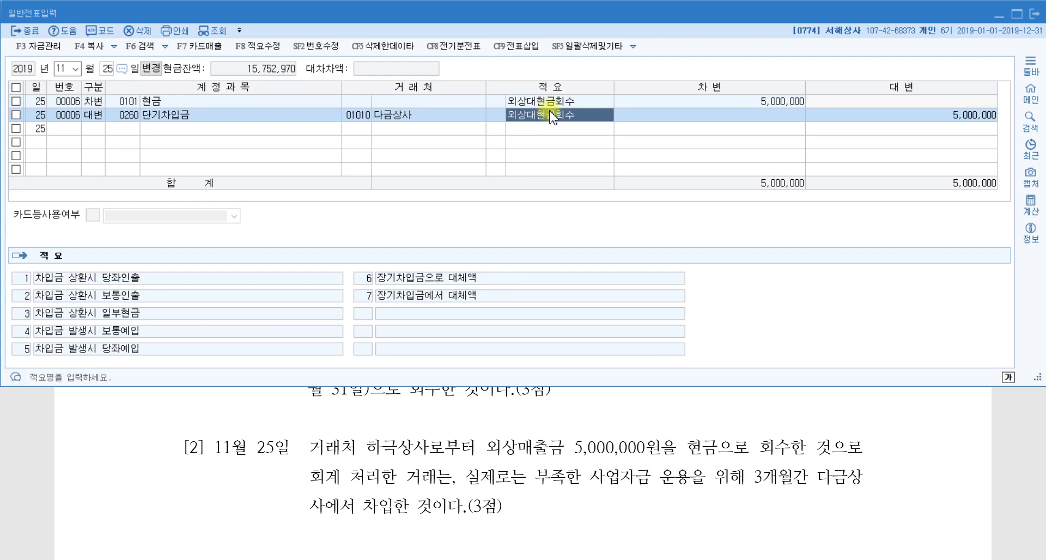
pyautogui.press('Return')
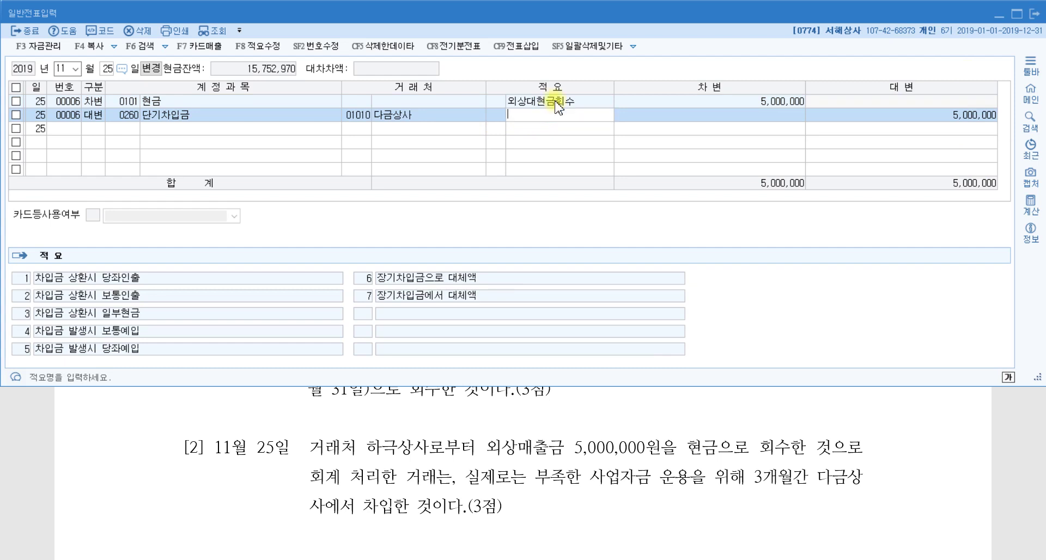
pyautogui.click(557, 104)
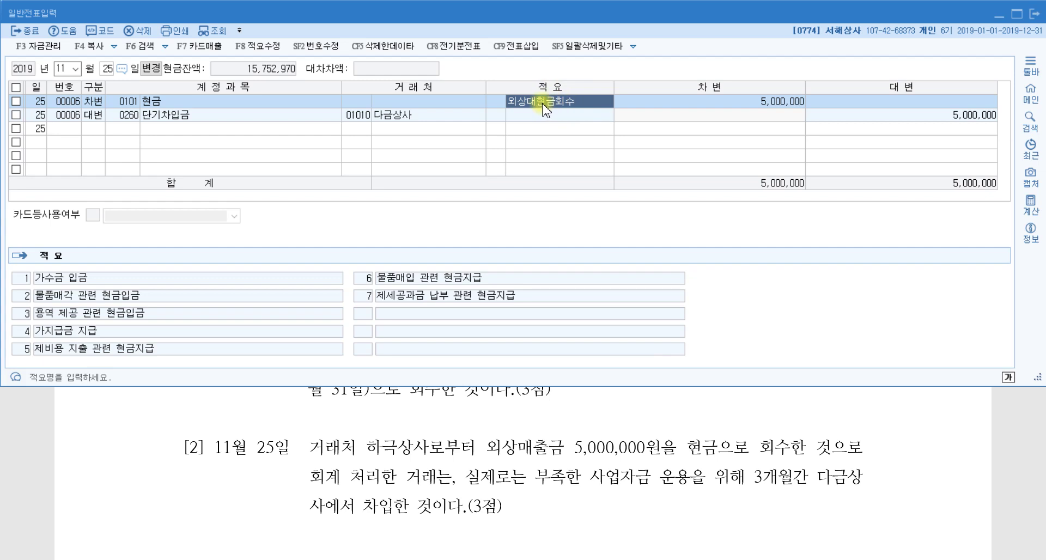
pyautogui.press('Delete')
pyautogui.press('Return')
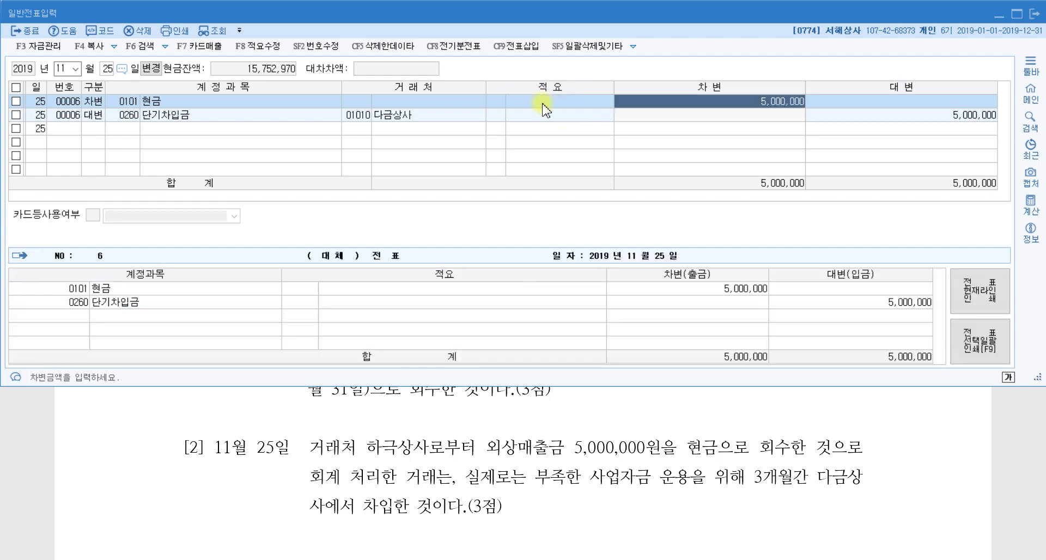
pyautogui.press('Return')
pyautogui.press('Up')
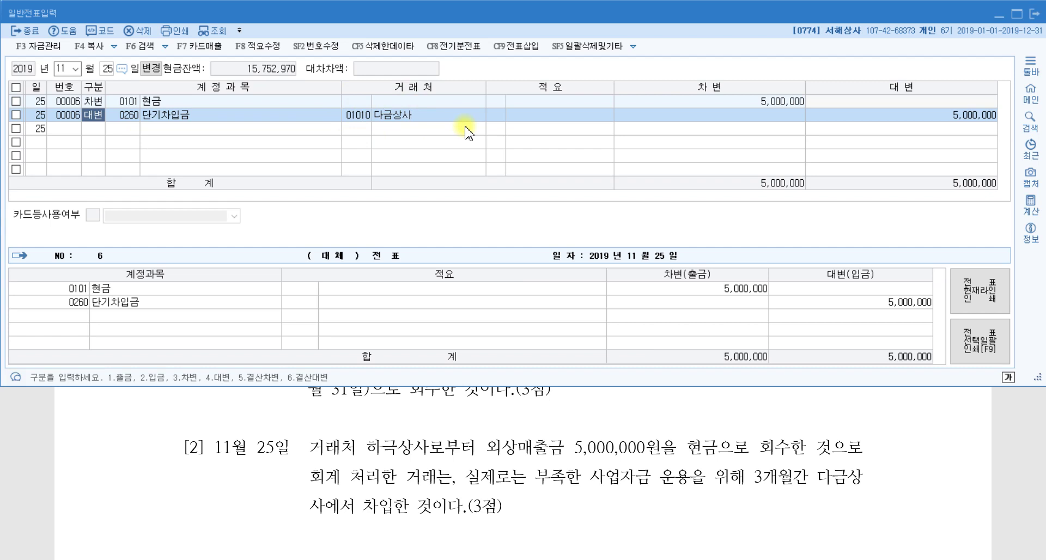
# Step: Switch to the PDF to read the 문제6 closing adjustments, and view the <결산문제> notes in Paint
pyautogui.click(631, 435)
pyautogui.scroll(-5, 631, 436)
pyautogui.scroll(-10, 631, 439)
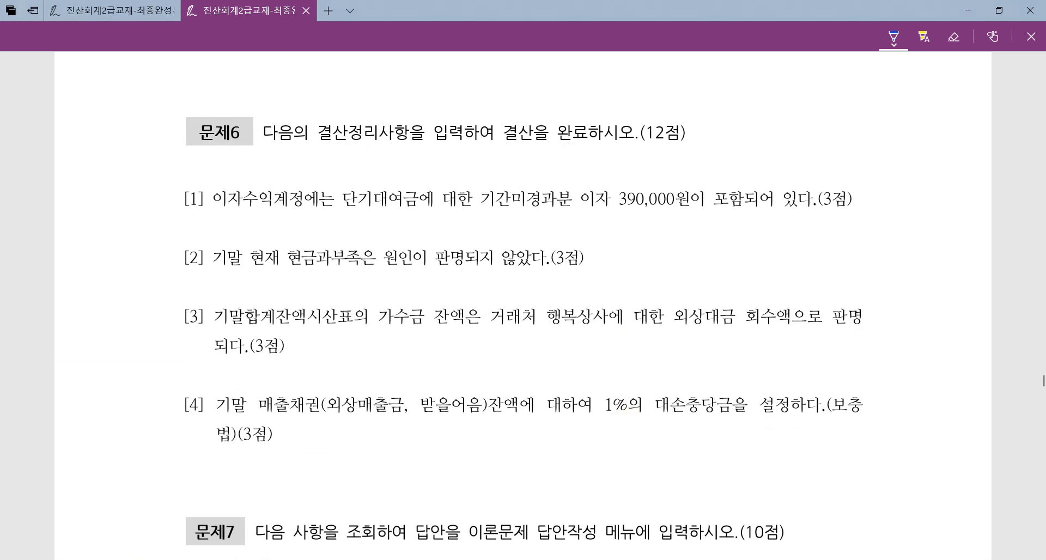
pyautogui.moveTo(220, 559)
pyautogui.click(213, 532)
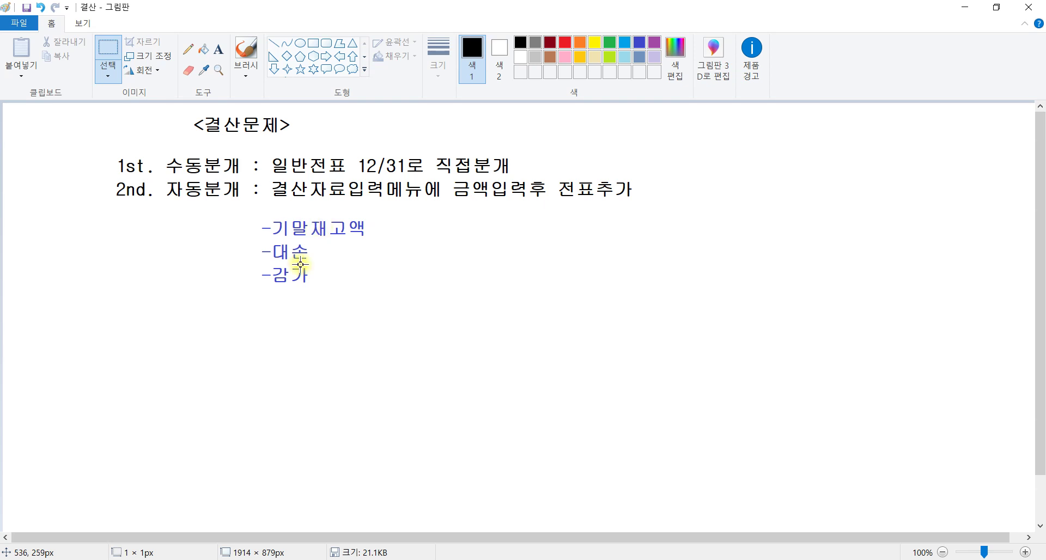
# Step: Switch to the exam PDF and handwrite 수 beside 문제6 items [1], [2] and [3]
pyautogui.hotkey('alt', 'Tab')
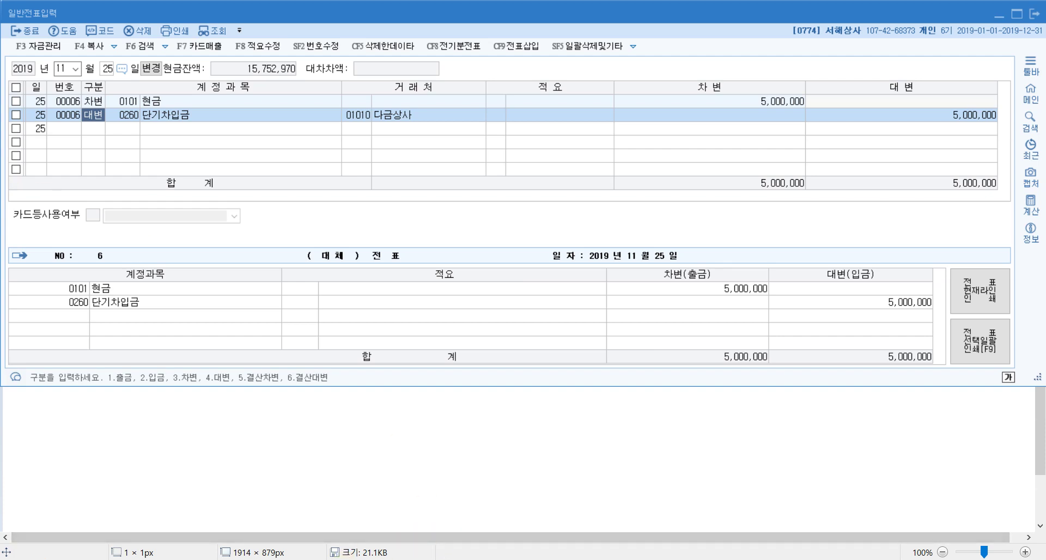
pyautogui.moveTo(292, 559)
pyautogui.moveTo(116, 559)
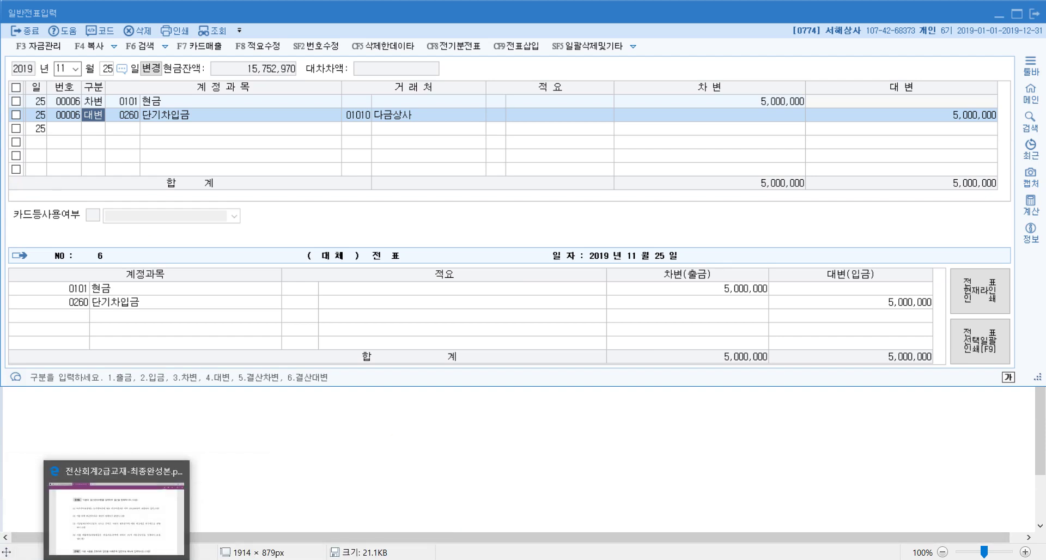
pyautogui.click(101, 522)
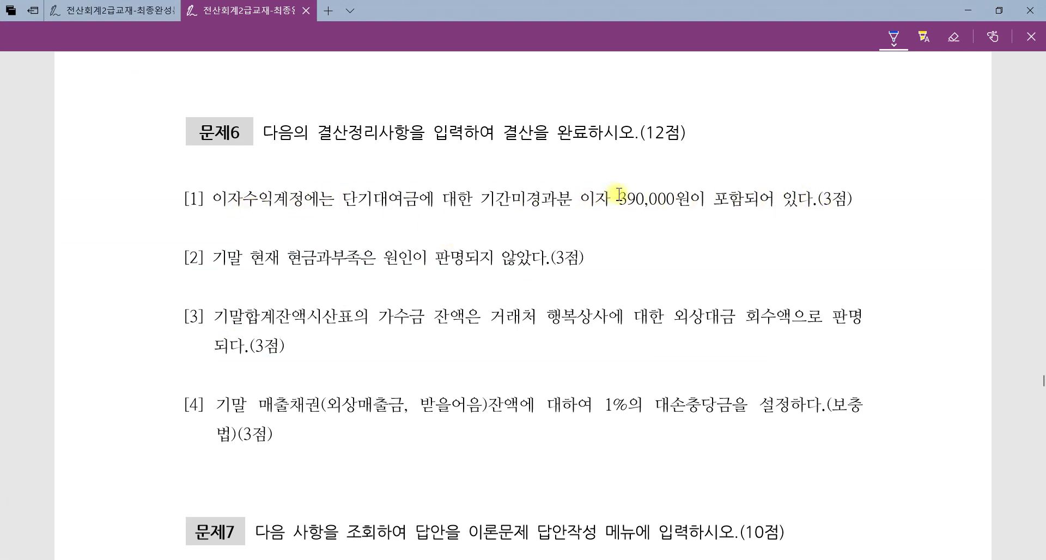
pyautogui.moveTo(879, 185); pyautogui.dragTo(863, 207)
pyautogui.moveTo(875, 191)
pyautogui.mouseDown()
pyautogui.moveTo(905, 209)
pyautogui.moveTo(887, 229)
pyautogui.mouseUp()
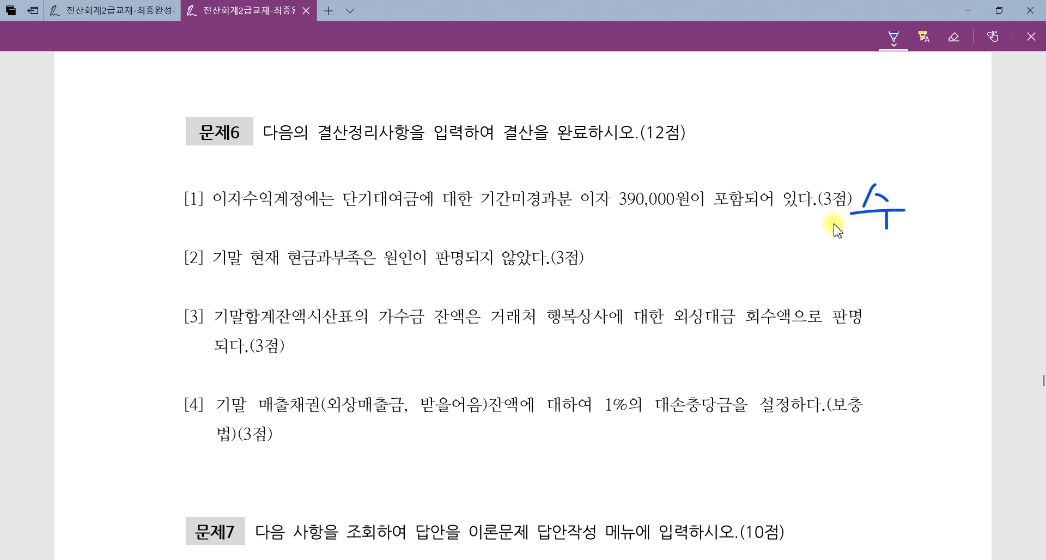
pyautogui.moveTo(608, 238)
pyautogui.mouseDown()
pyautogui.moveTo(657, 264)
pyautogui.moveTo(611, 285)
pyautogui.mouseUp()
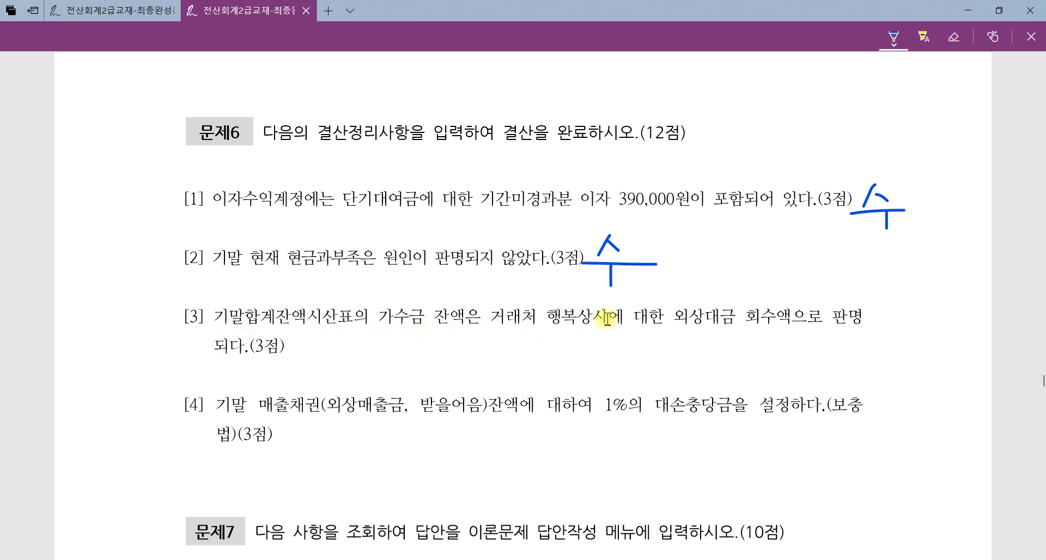
pyautogui.moveTo(760, 334)
pyautogui.mouseDown()
pyautogui.moveTo(750, 349)
pyautogui.moveTo(799, 350)
pyautogui.moveTo(757, 370)
pyautogui.mouseUp()
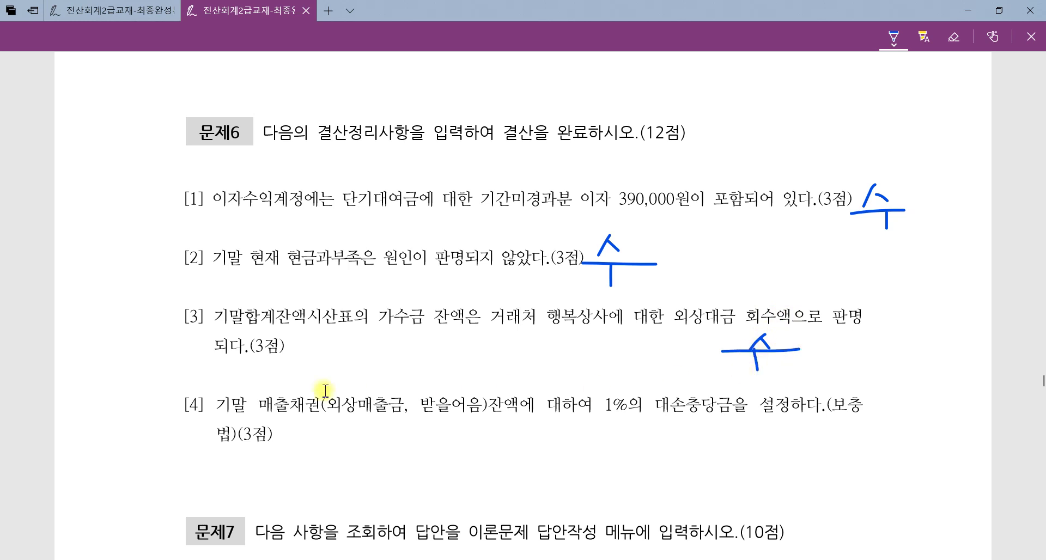
# Step: Circle 대손 in item [4] and handwrite 자 below that item
pyautogui.moveTo(683, 422)
pyautogui.mouseDown()
pyautogui.moveTo(650, 392)
pyautogui.moveTo(690, 402)
pyautogui.moveTo(684, 420)
pyautogui.mouseUp()
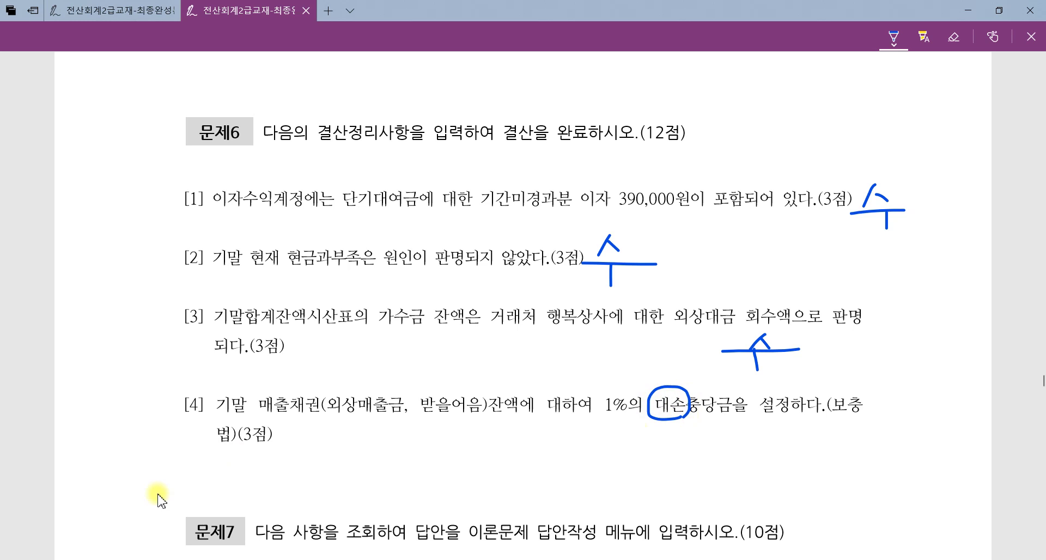
pyautogui.moveTo(294, 434)
pyautogui.mouseDown()
pyautogui.moveTo(312, 464)
pyautogui.moveTo(360, 471)
pyautogui.moveTo(395, 451)
pyautogui.mouseUp()
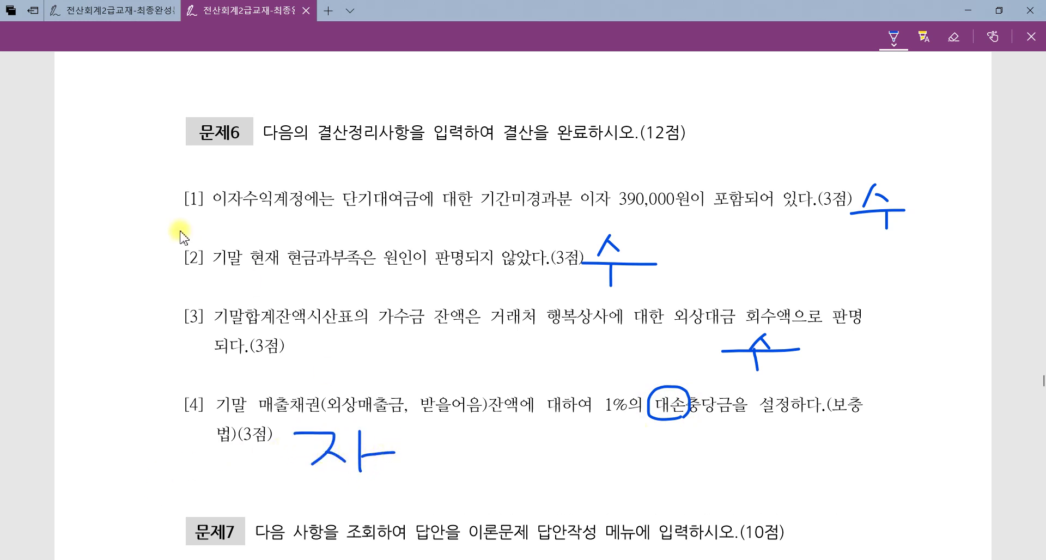
# Step: Bracket items [1] to [3] with the note 1st, and circle number [4] with the note 2nd
pyautogui.moveTo(181, 198)
pyautogui.mouseDown()
pyautogui.moveTo(173, 214)
pyautogui.moveTo(199, 316)
pyautogui.mouseUp()
pyautogui.moveTo(140, 218)
pyautogui.mouseDown()
pyautogui.moveTo(140, 278)
pyautogui.moveTo(160, 262)
pyautogui.moveTo(157, 289)
pyautogui.moveTo(183, 260)
pyautogui.mouseUp()
pyautogui.moveTo(207, 418)
pyautogui.mouseDown()
pyautogui.moveTo(206, 397)
pyautogui.moveTo(205, 419)
pyautogui.mouseUp()
pyautogui.moveTo(93, 399)
pyautogui.mouseDown()
pyautogui.moveTo(117, 428)
pyautogui.moveTo(148, 409)
pyautogui.moveTo(159, 376)
pyautogui.moveTo(165, 415)
pyautogui.mouseUp()
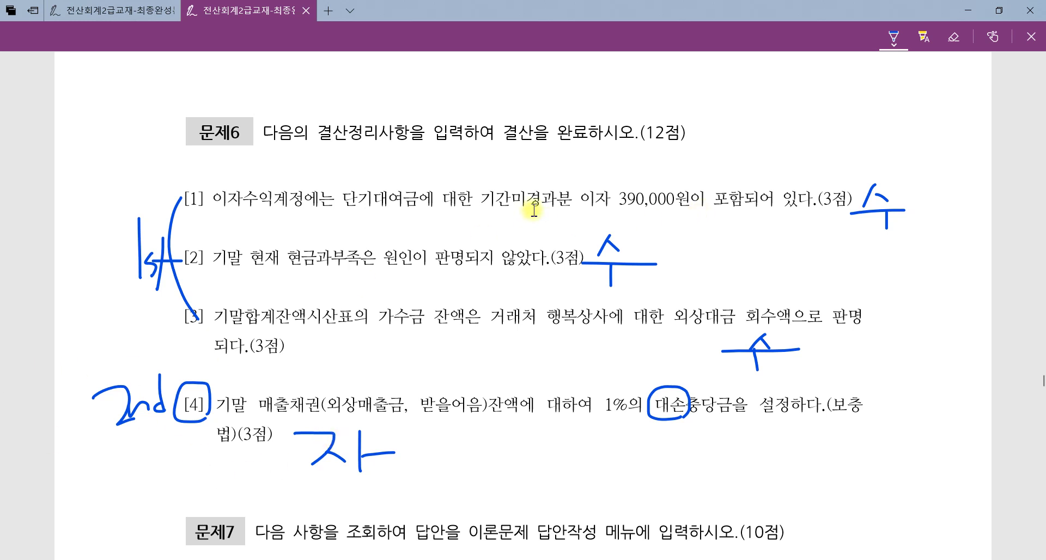
# Step: In item [1], underline 미경과분 with the note 차기, underline 390,000원이 포함되어 있다 and 이자수익계정, and cross out 단기대여금
pyautogui.moveTo(513, 207)
pyautogui.mouseDown()
pyautogui.moveTo(558, 207)
pyautogui.moveTo(531, 237)
pyautogui.moveTo(536, 215)
pyautogui.moveTo(545, 242)
pyautogui.moveTo(554, 233)
pyautogui.moveTo(586, 241)
pyautogui.mouseUp()
pyautogui.moveTo(622, 209); pyautogui.dragTo(804, 208)
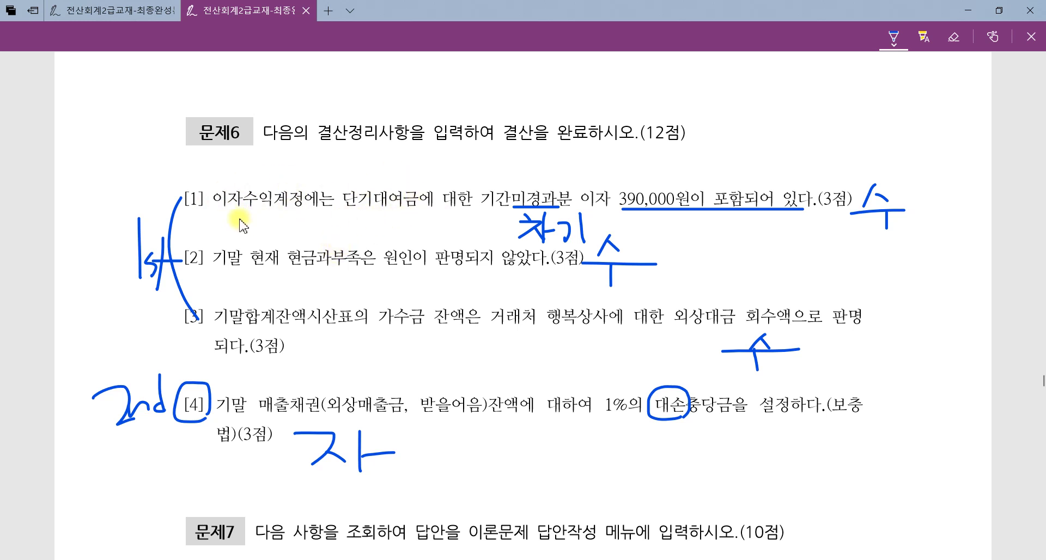
pyautogui.moveTo(403, 180)
pyautogui.mouseDown()
pyautogui.moveTo(374, 223)
pyautogui.moveTo(404, 207)
pyautogui.mouseUp()
pyautogui.moveTo(214, 216); pyautogui.dragTo(312, 216)
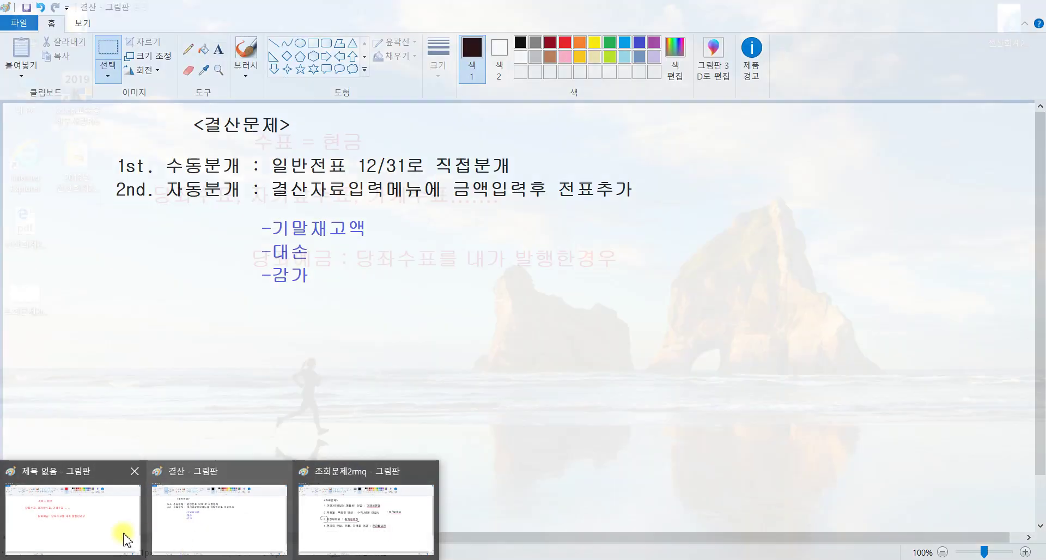
# Step: Switch to the untitled Paint drawing and cover the red cheque notes with a large opaque text box
pyautogui.click(127, 541)
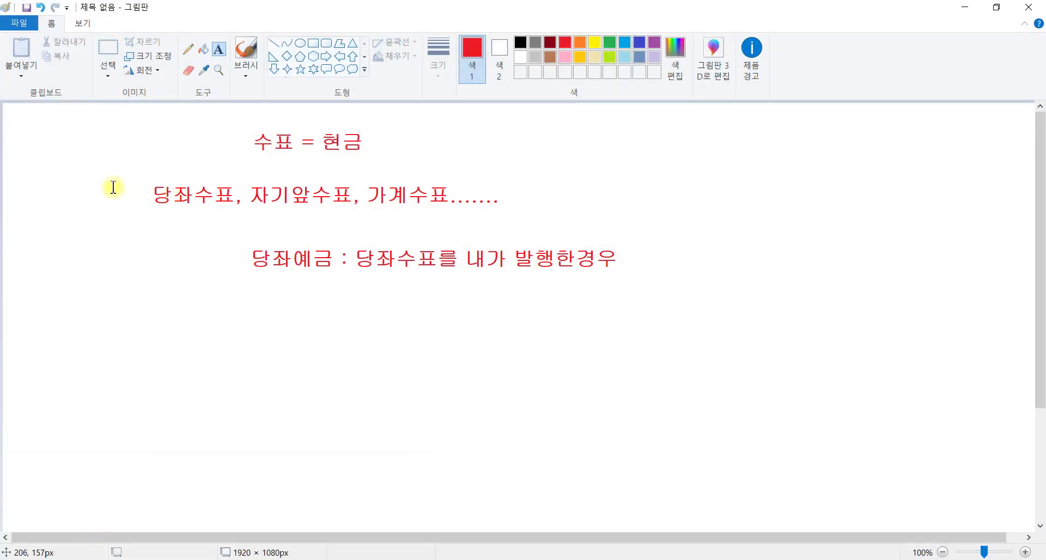
pyautogui.click(218, 52)
pyautogui.moveTo(79, 116); pyautogui.dragTo(964, 413)
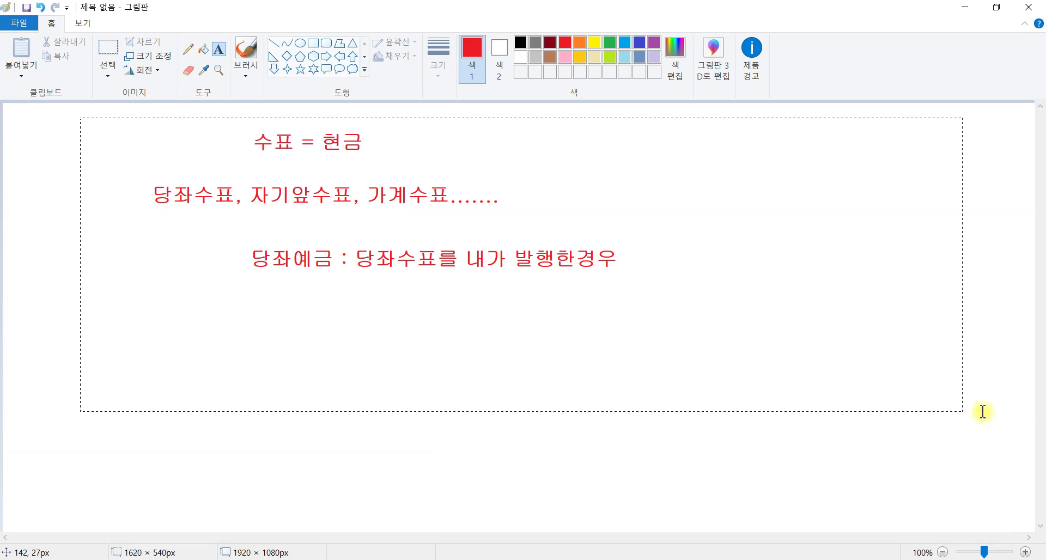
pyautogui.click(309, 42)
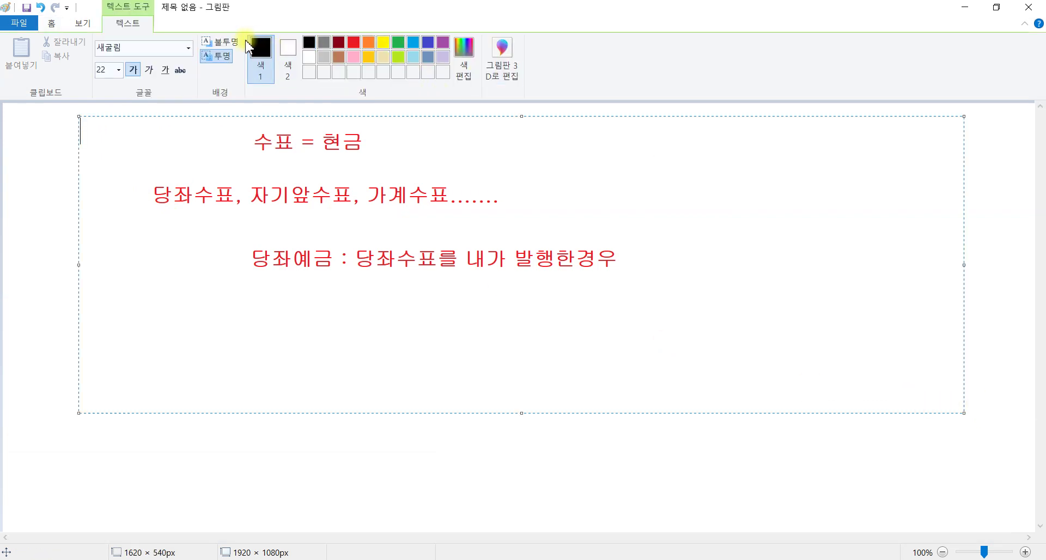
pyautogui.click(222, 42)
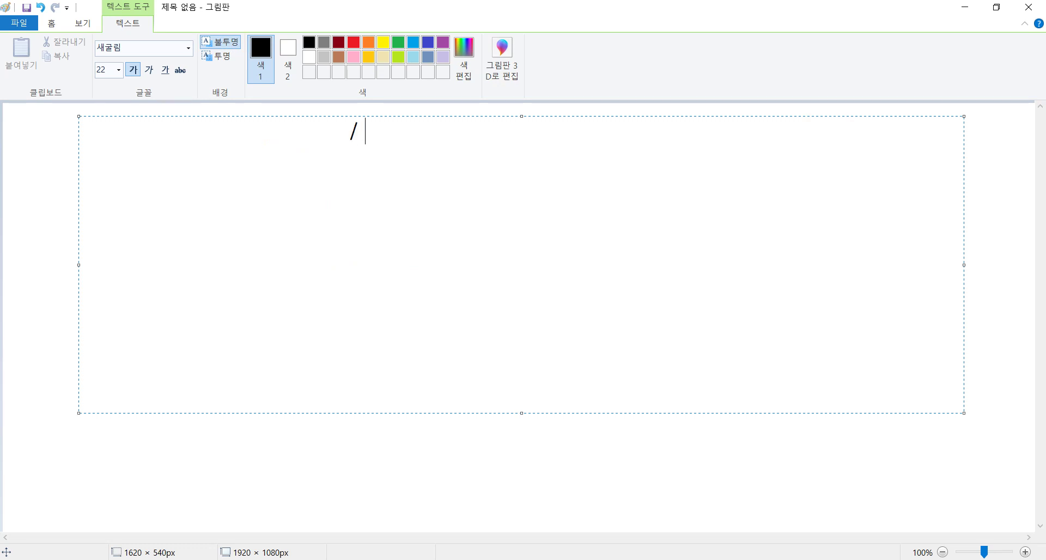
# Step: Write the original entry "현금 ???? / 이자수익 ????" in the text box and place it on the canvas
pyautogui.write('이자수익  ')
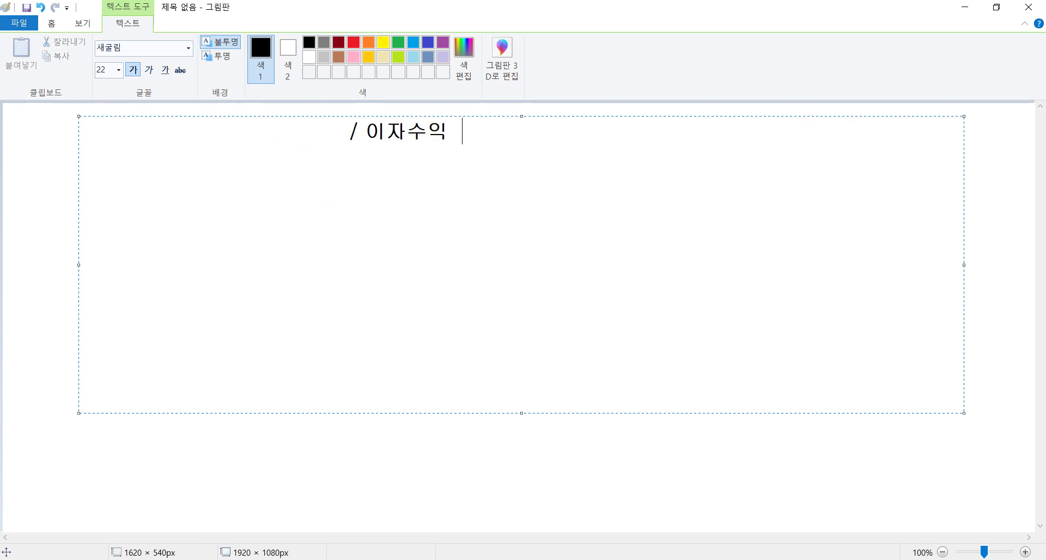
pyautogui.write('????')
pyautogui.moveTo(316, 129); pyautogui.dragTo(130, 144)
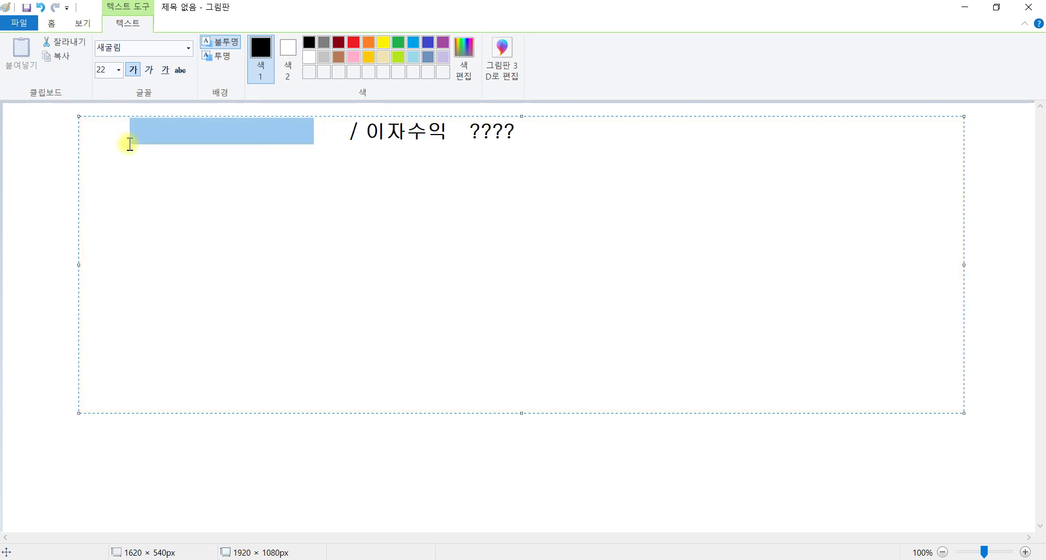
pyautogui.write('현ㄱ')
pyautogui.write(' ????')
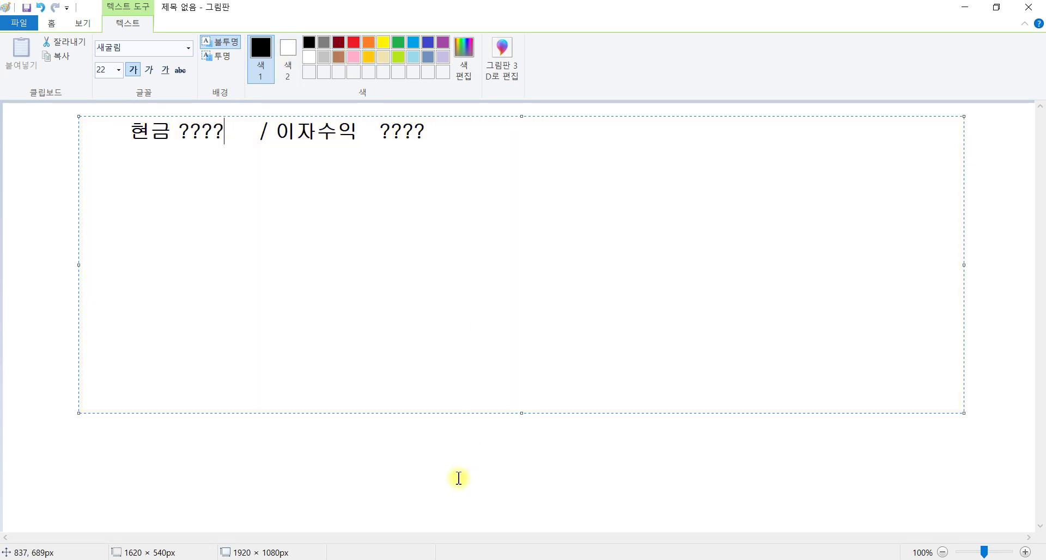
pyautogui.click(458, 479)
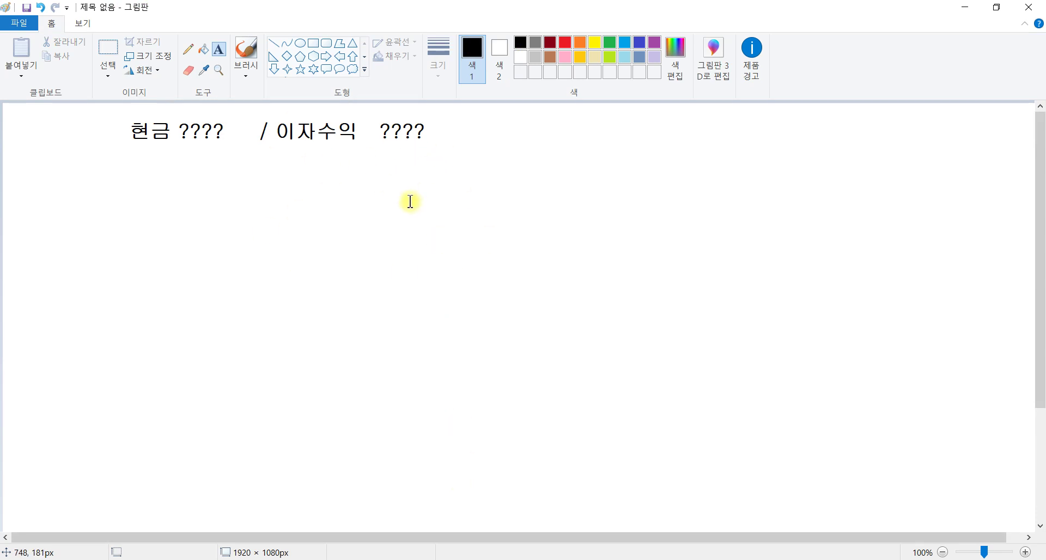
# Step: Switch back to the PDF and circle 미경과분 together with its 차기 note in item [1]
pyautogui.hotkey('alt', 'Tab')
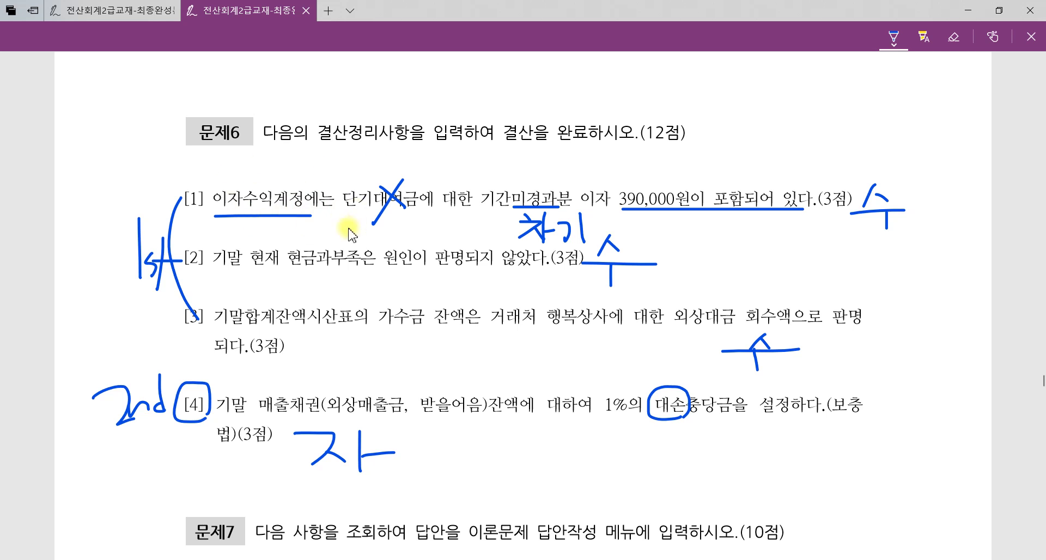
pyautogui.moveTo(589, 238)
pyautogui.mouseDown()
pyautogui.moveTo(511, 241)
pyautogui.moveTo(535, 174)
pyautogui.moveTo(591, 224)
pyautogui.mouseUp()
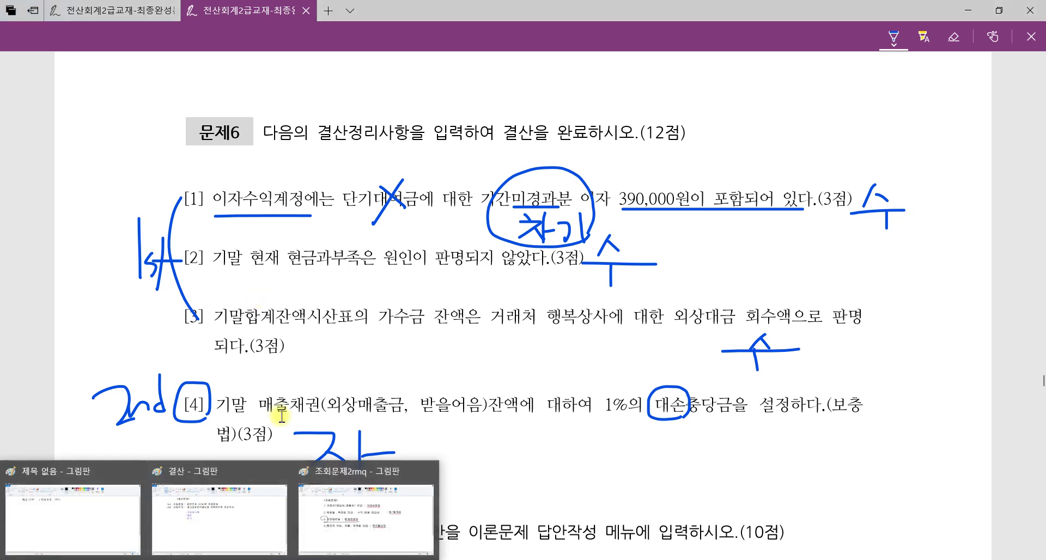
# Step: In the untitled Paint drawing, add a second text box below the first entry and write the debit side "이자수익 390,000 /"
pyautogui.click(80, 534)
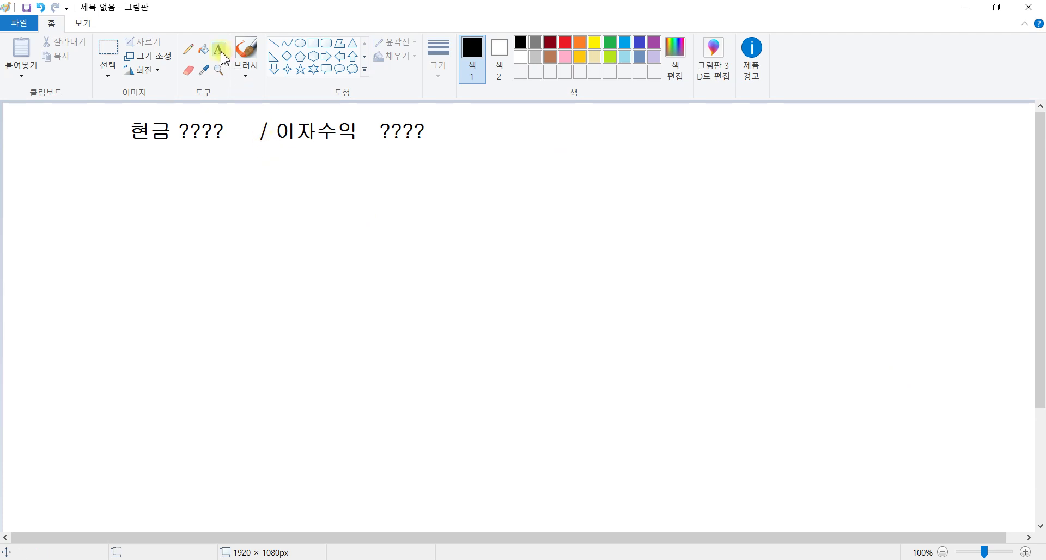
pyautogui.click(131, 173)
pyautogui.moveTo(142, 177); pyautogui.dragTo(1042, 393)
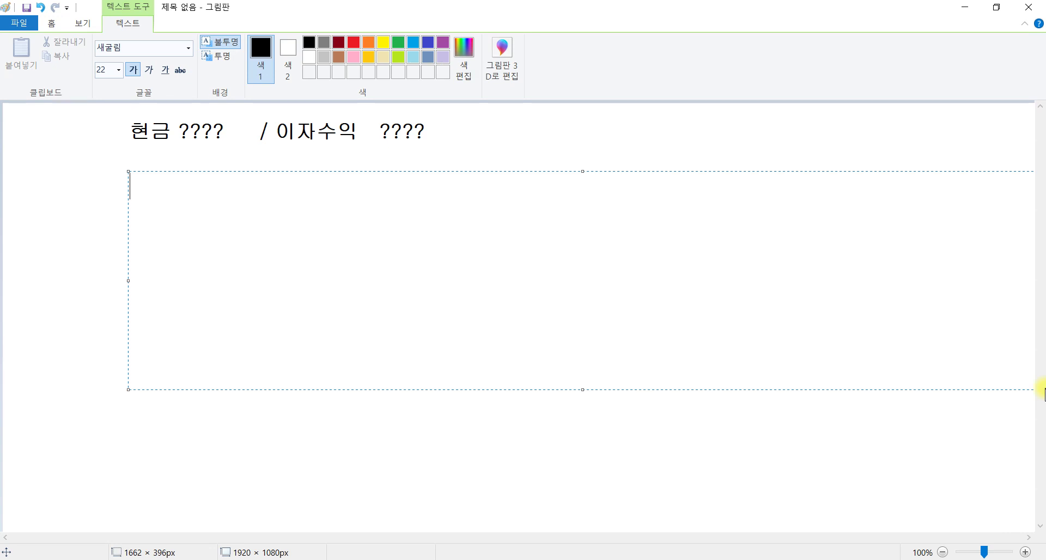
pyautogui.write('이자수익')
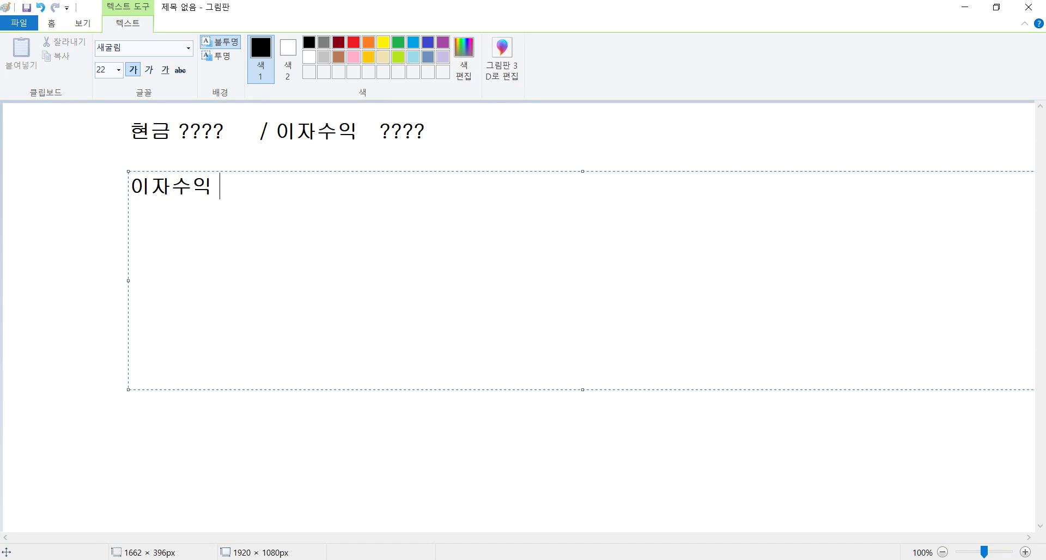
pyautogui.hotkey('alt', 'Tab')
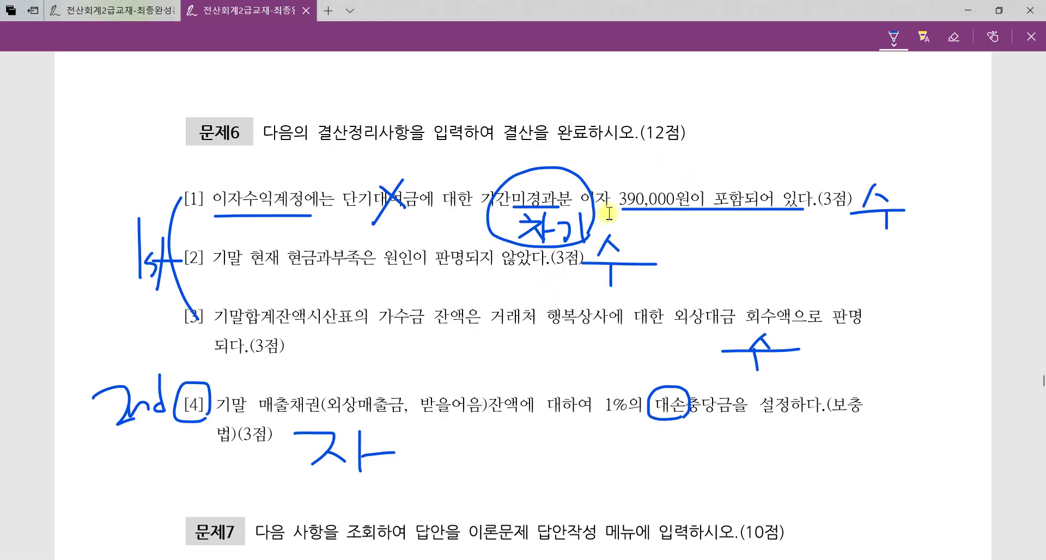
pyautogui.hotkey('alt', 'Tab')
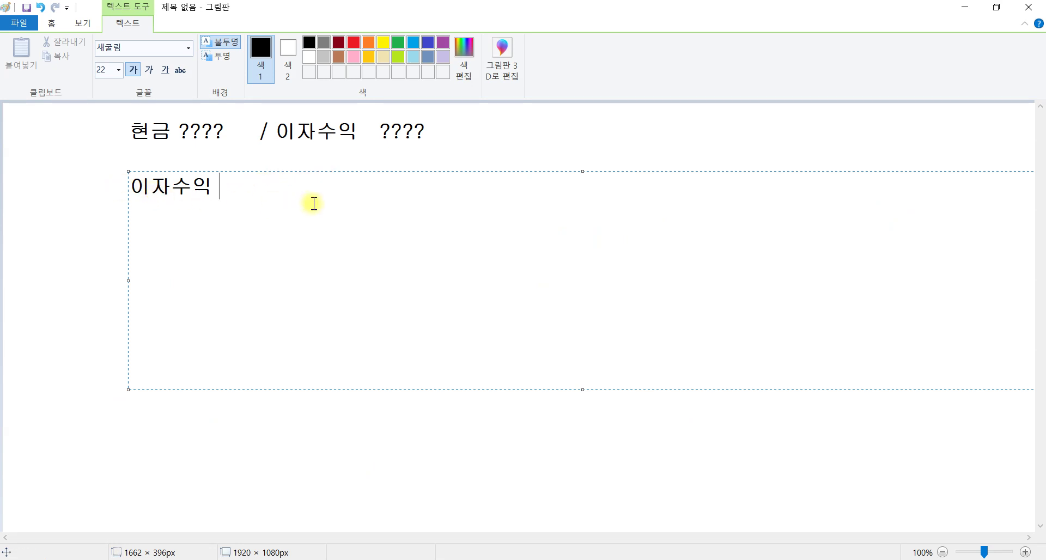
pyautogui.write('390,000 /')
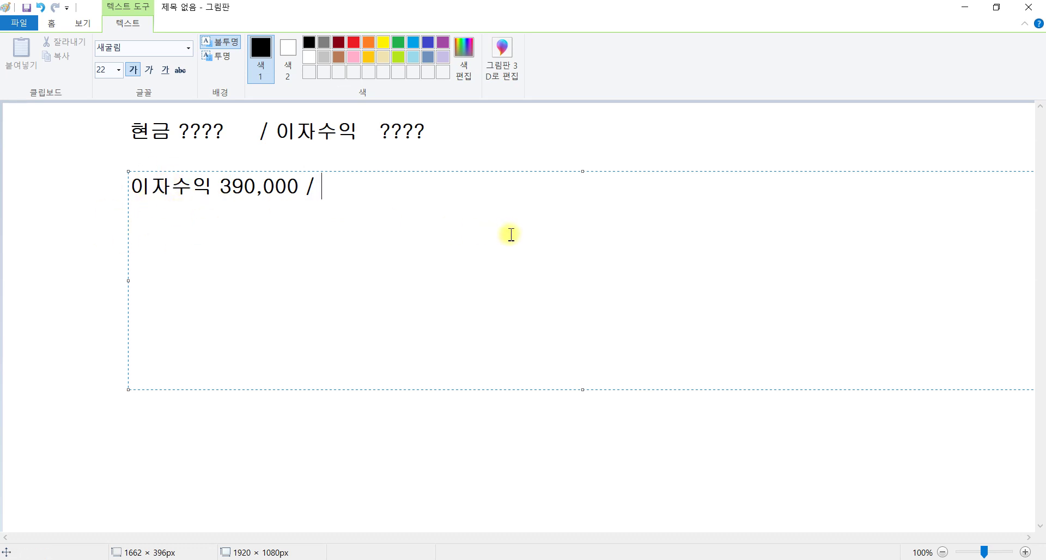
# Step: Complete the adjusting entry with the credit side "선수수익 390,000" and select the whole line
pyautogui.write('선수')
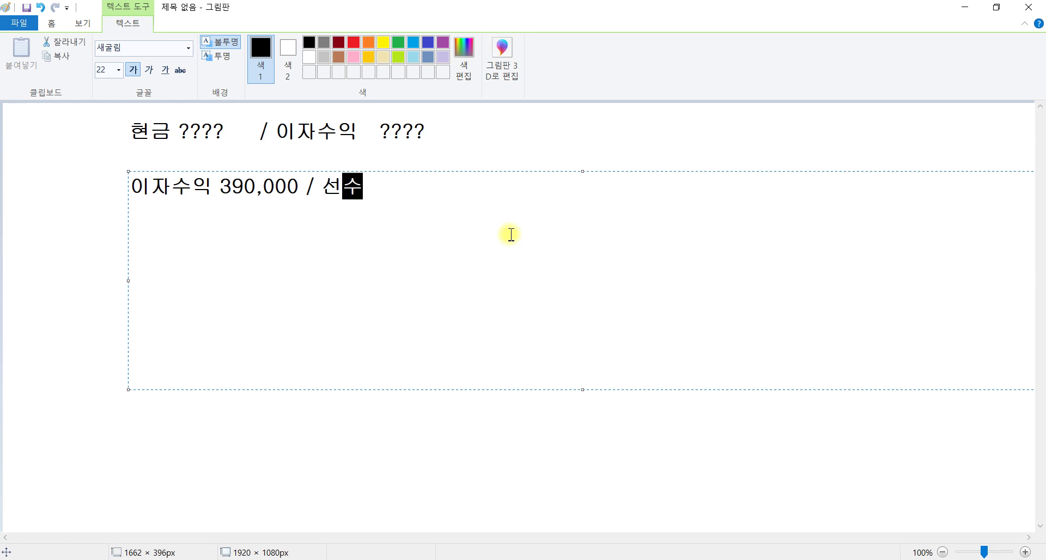
pyautogui.write('수이ㄱ ')
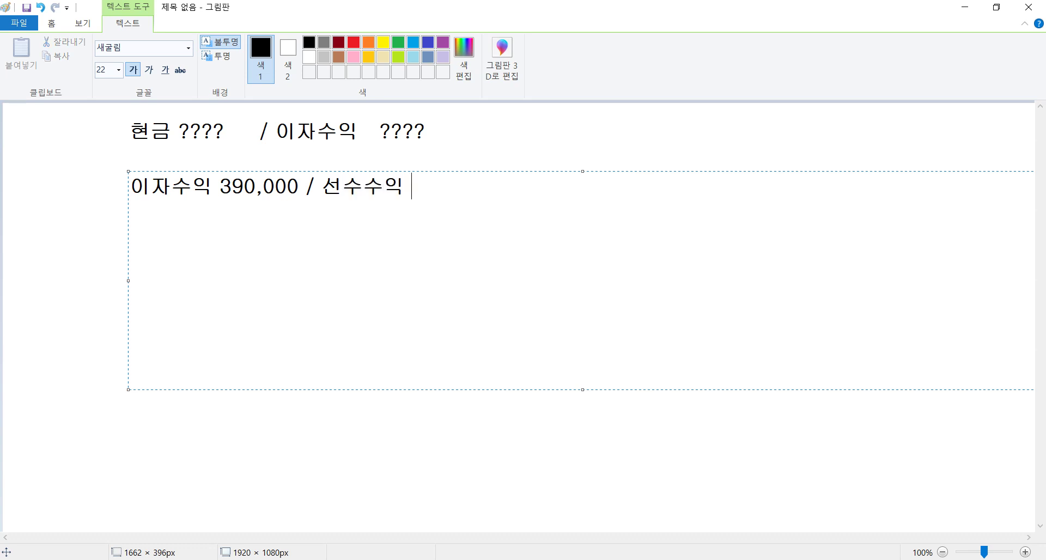
pyautogui.write('390,000')
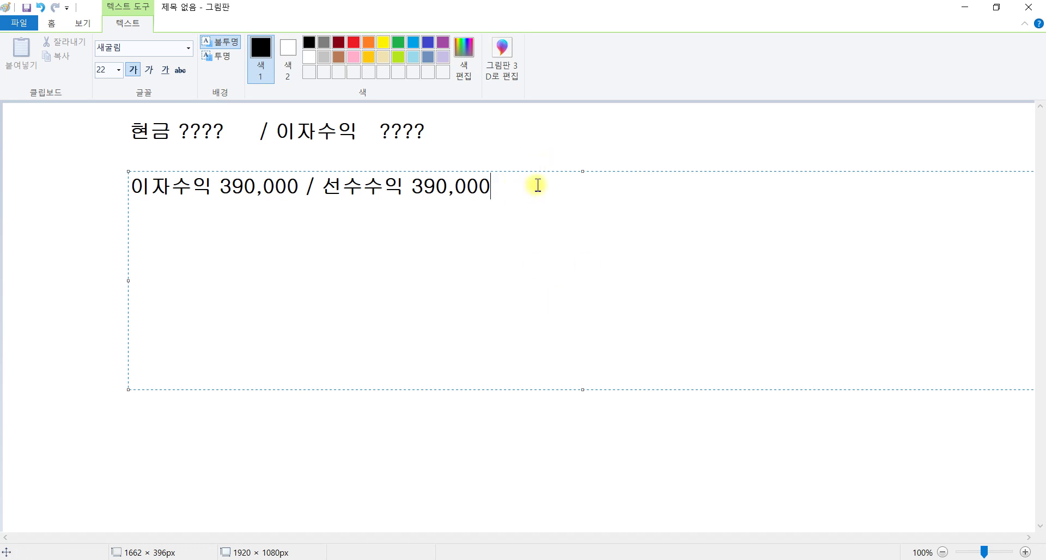
pyautogui.moveTo(535, 186); pyautogui.dragTo(3, 199)
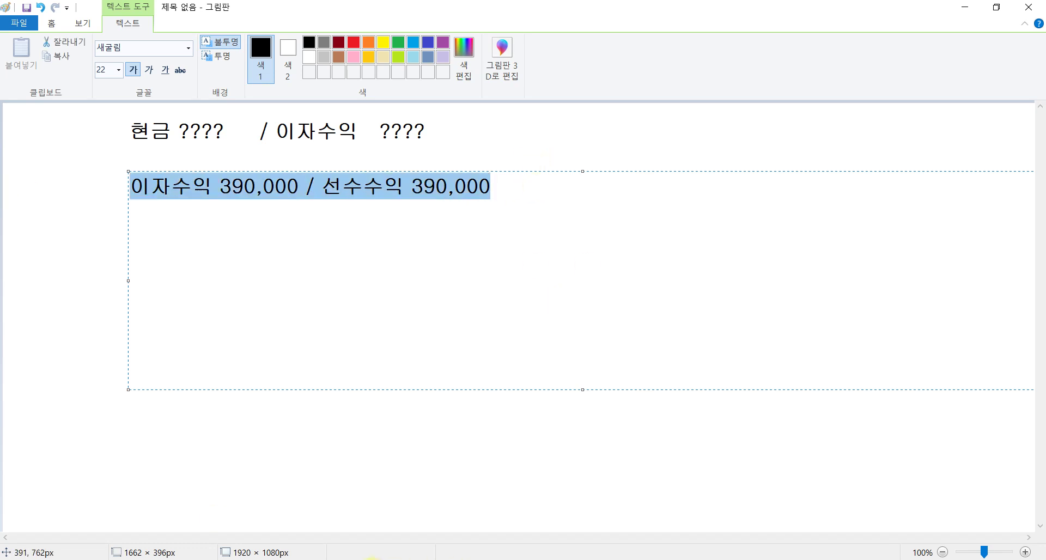
# Step: Switch to the 일반전표입력 window and set the voucher date to 31 December
pyautogui.hotkey('alt', 'Tab')
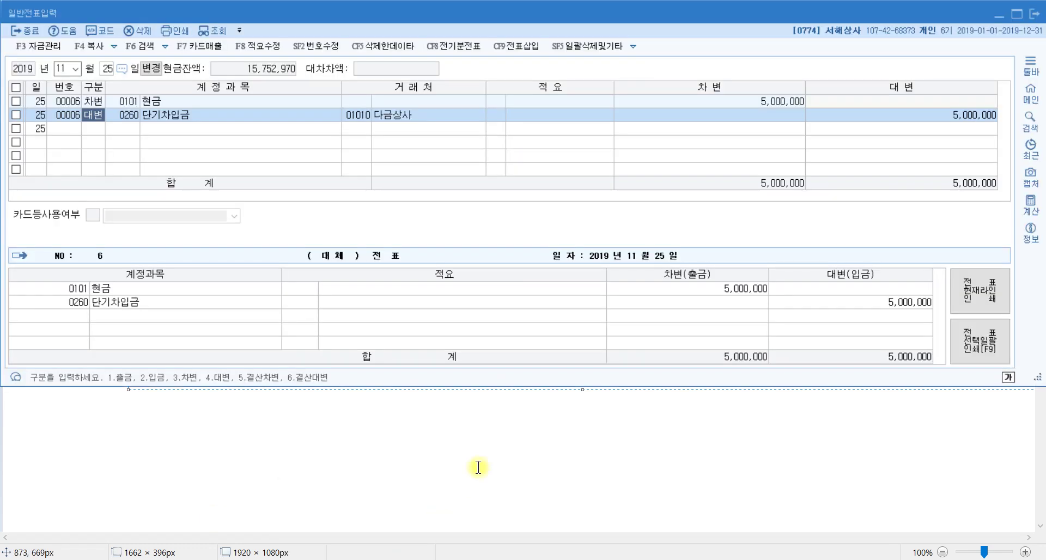
pyautogui.write('12')
pyautogui.press('Return')
pyautogui.write('31')
pyautogui.press('Return')
# Step: Enter a debit (차변) line for account 0901 이자수익 with the amount 390,000 and no trading partner or description
pyautogui.write('3')
pyautogui.press('Return')
pyautogui.write('이자')
pyautogui.press('Return')
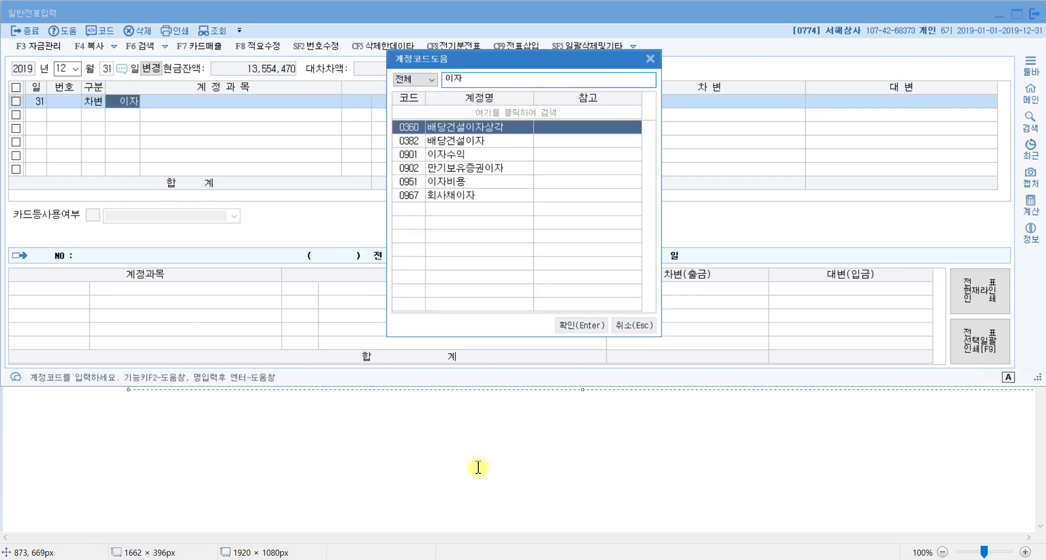
pyautogui.press('Down')
pyautogui.press('Down')
pyautogui.press('Return')
pyautogui.press('Return')
pyautogui.press('Return')
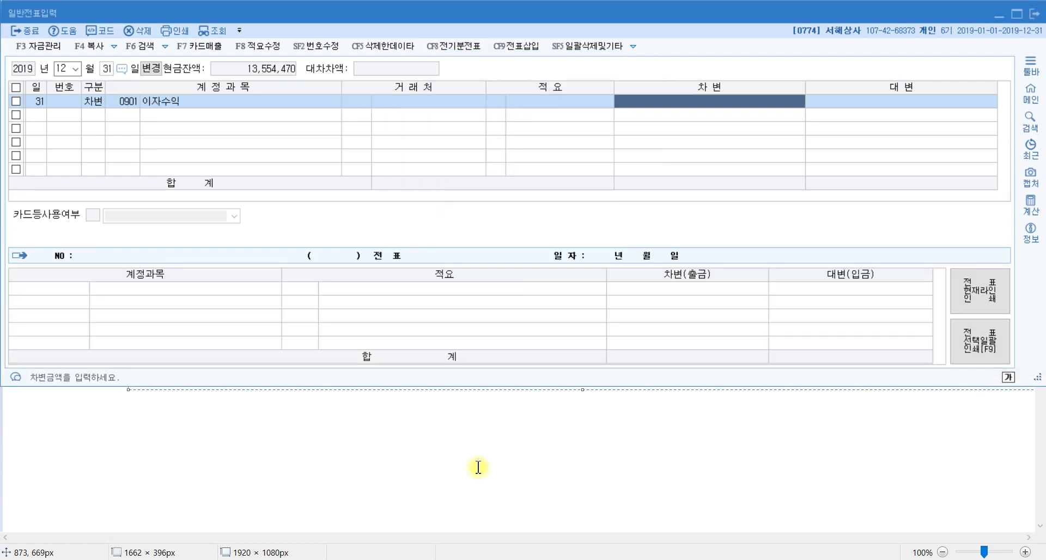
pyautogui.write('3900000')
pyautogui.press('Return')
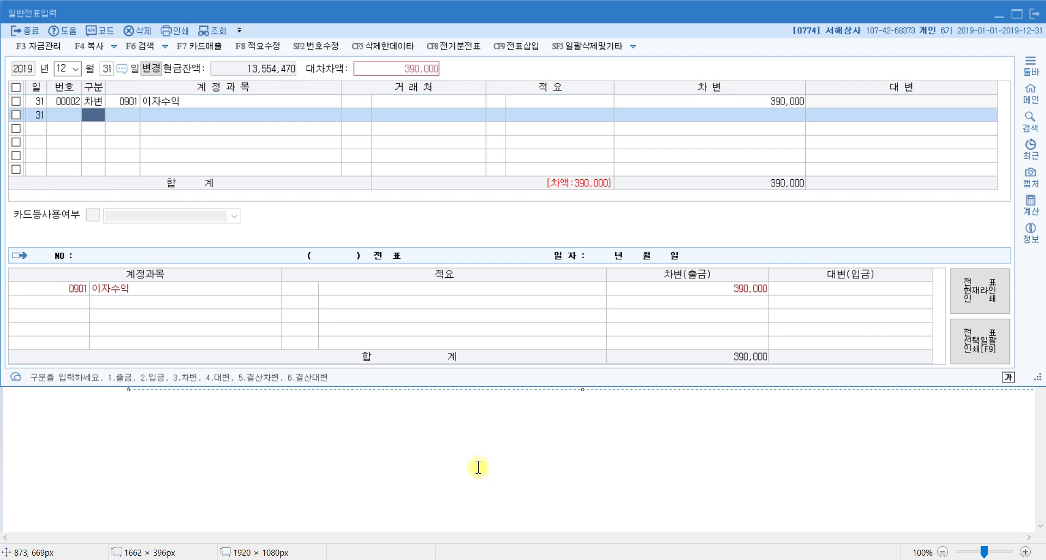
# Step: Enter the matching credit (대변) line for account 0263 선수수익 with the amount 390,000 and no trading partner or description
pyautogui.write('4선수')
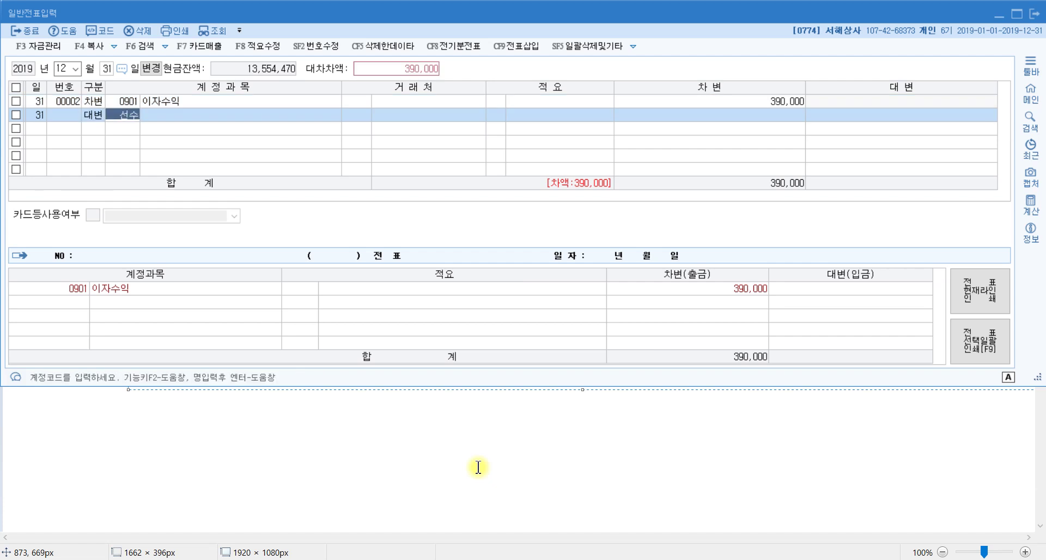
pyautogui.press('Return')
pyautogui.press('Down')
pyautogui.press('Return')
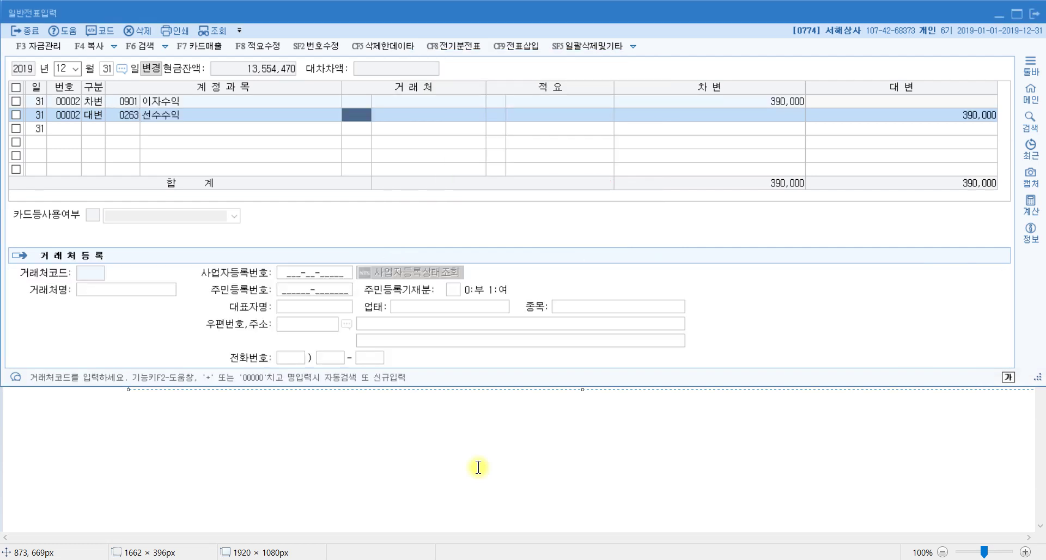
pyautogui.press('Return')
pyautogui.press('Return')
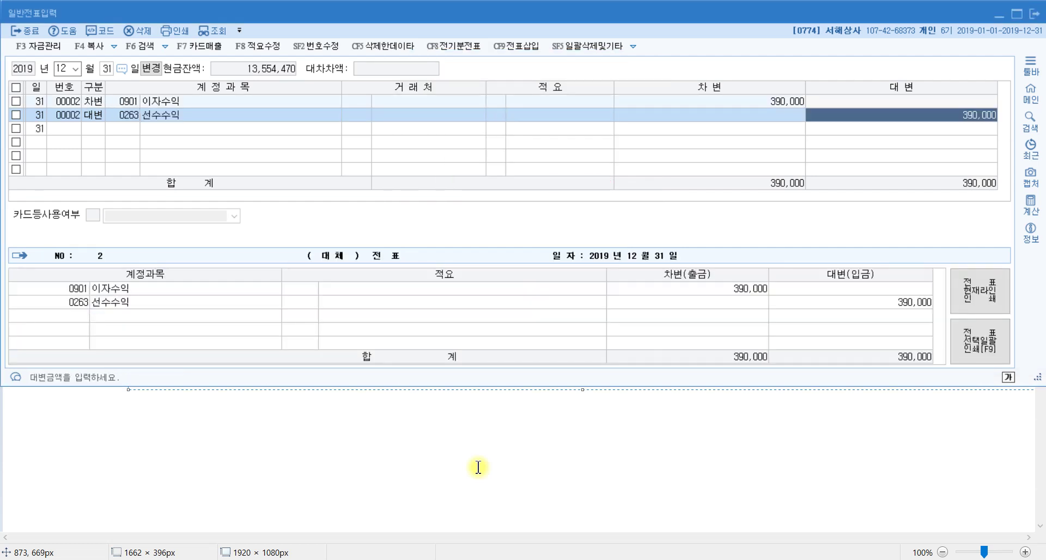
# Step: Switch to the exam PDF in Microsoft Edge and underline "기말 현재 현금과부족은" in 문제6 item [2]
pyautogui.click(429, 464)
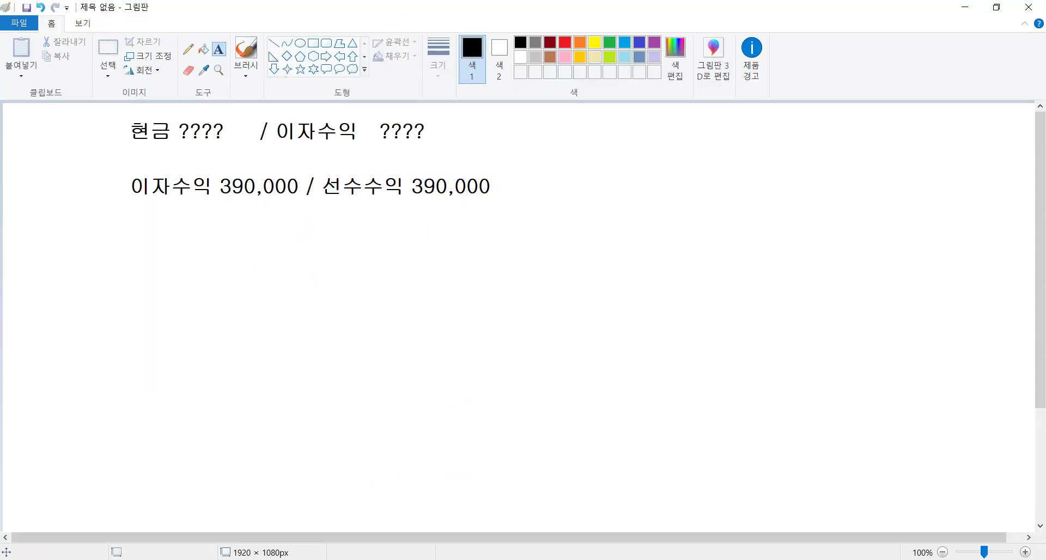
pyautogui.moveTo(116, 559)
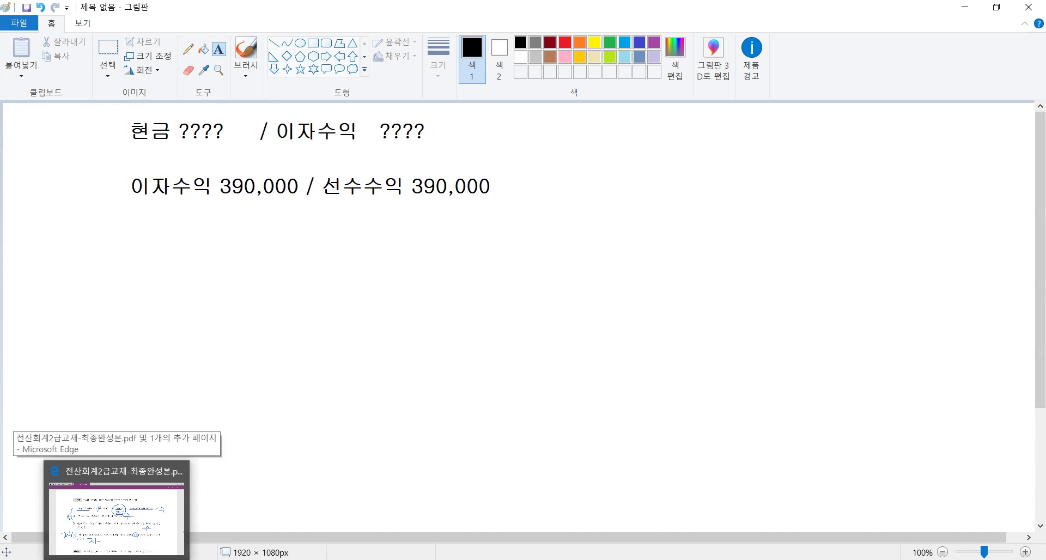
pyautogui.click(117, 521)
pyautogui.moveTo(209, 274)
pyautogui.mouseDown()
pyautogui.moveTo(378, 275)
pyautogui.moveTo(438, 232)
pyautogui.moveTo(491, 264)
pyautogui.moveTo(414, 286)
pyautogui.mouseUp()
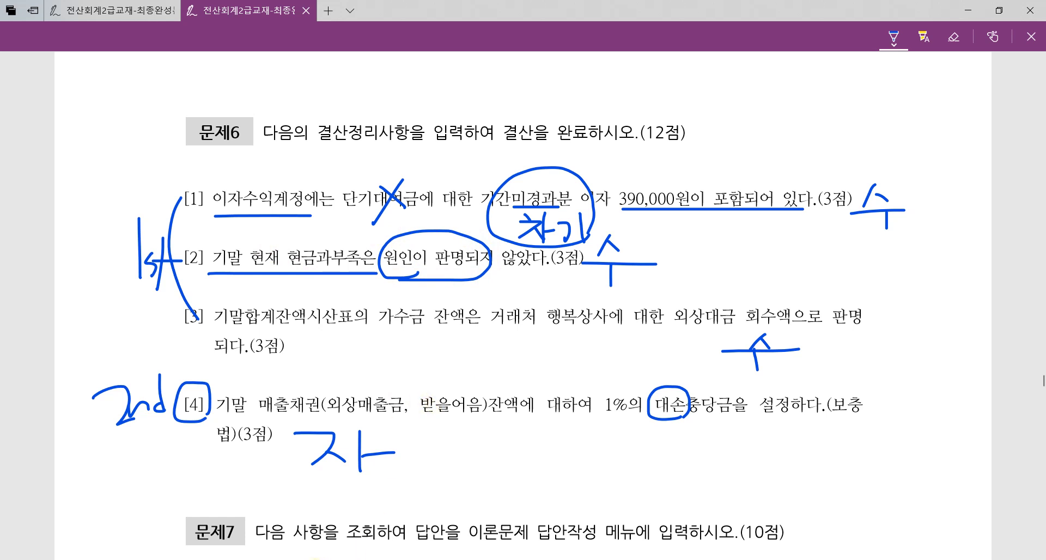
# Step: Switch to KcLep, open the 합계잔액시산표 in a slightly wider window and load it for 31 December 2019
pyautogui.click(319, 559)
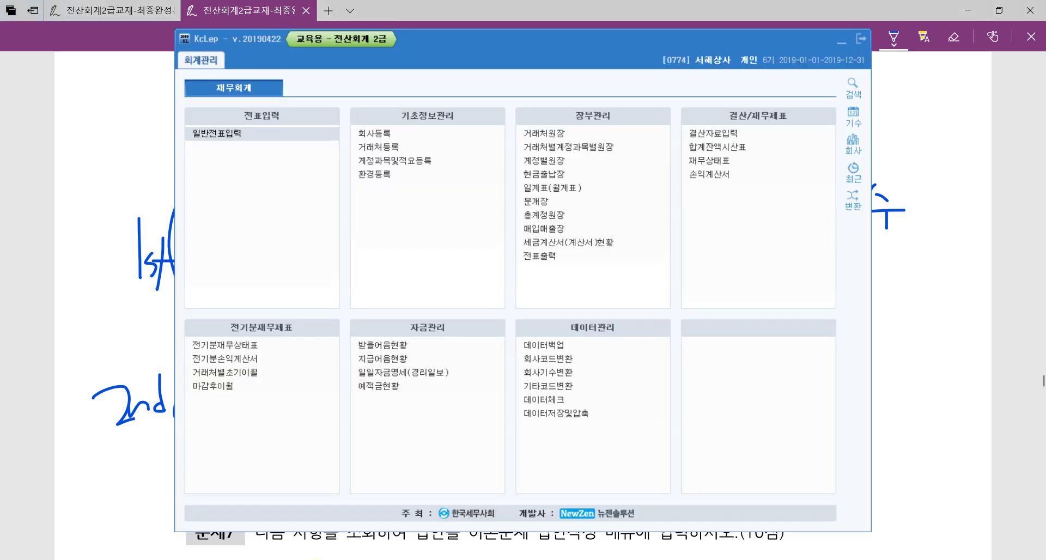
pyautogui.click(761, 154)
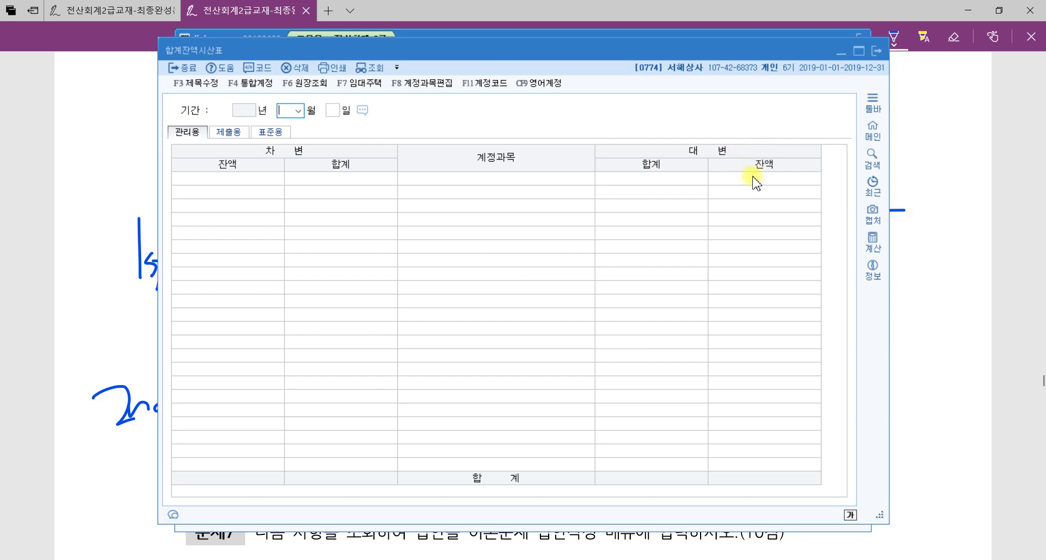
pyautogui.moveTo(887, 517); pyautogui.dragTo(982, 515)
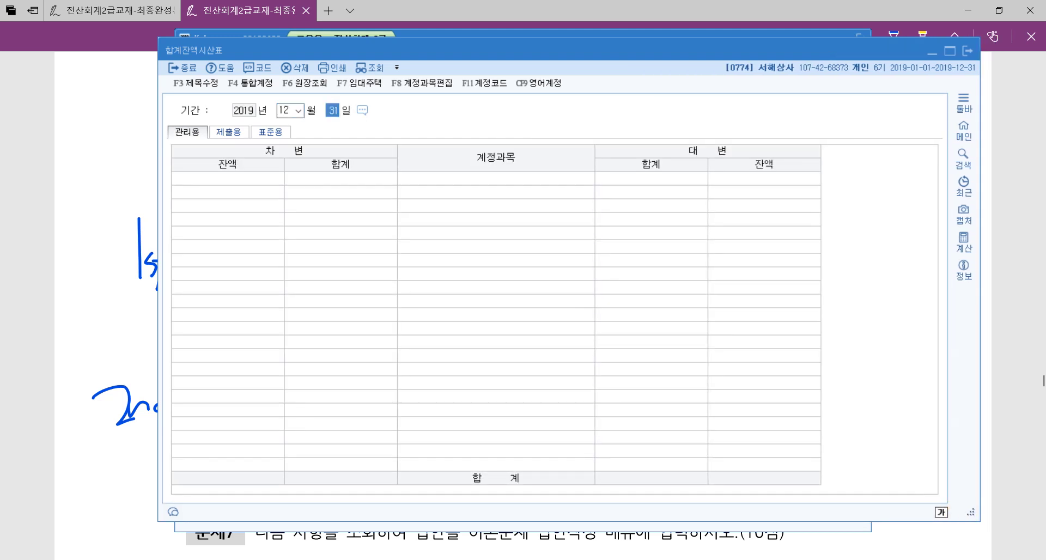
pyautogui.press('Return')
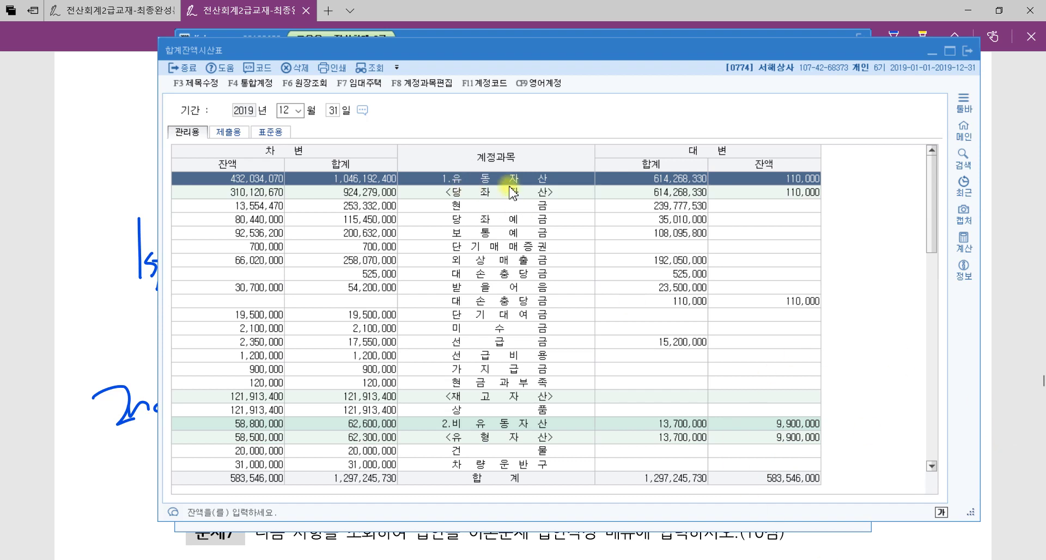
# Step: Examine the 현금과부족 balance in the trial balance through its ledger and the 30 November source voucher, and close the ledger
pyautogui.click(524, 386)
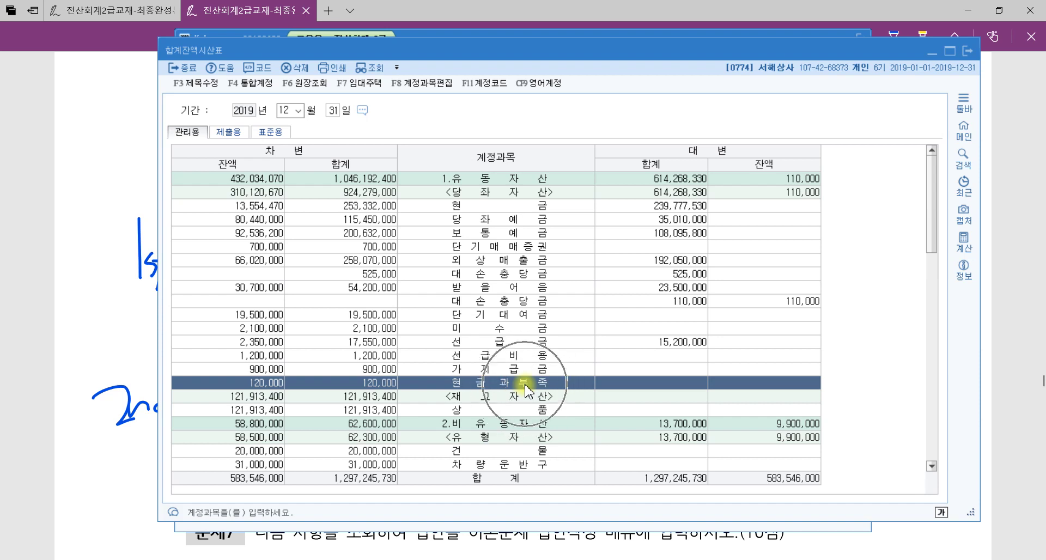
pyautogui.click(260, 387)
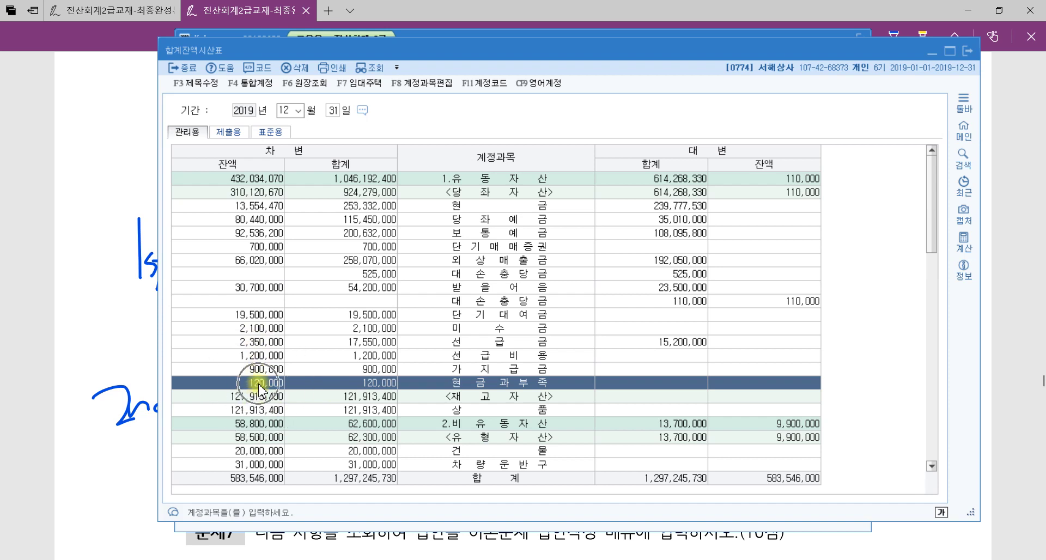
pyautogui.doubleClick(552, 388)
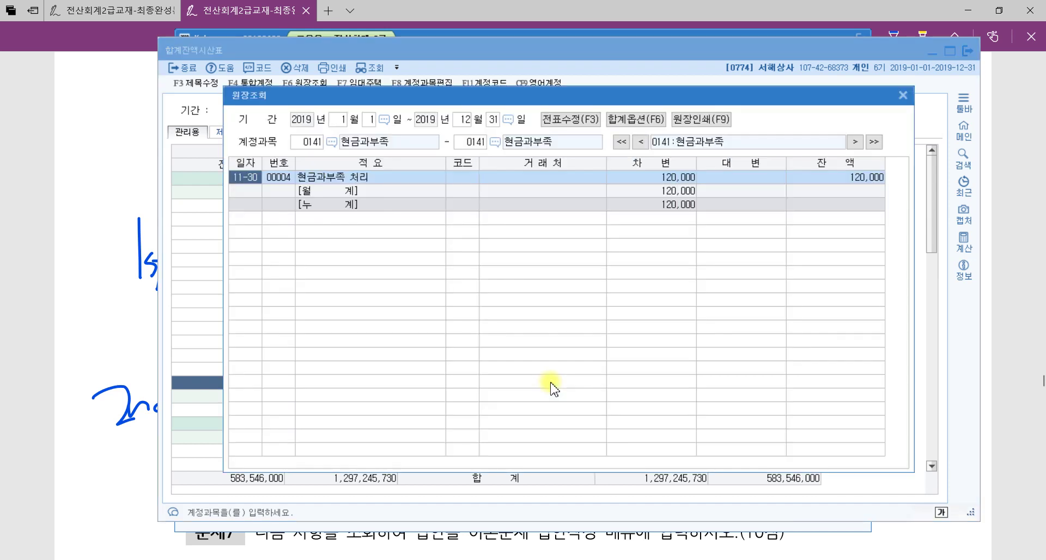
pyautogui.click(351, 178)
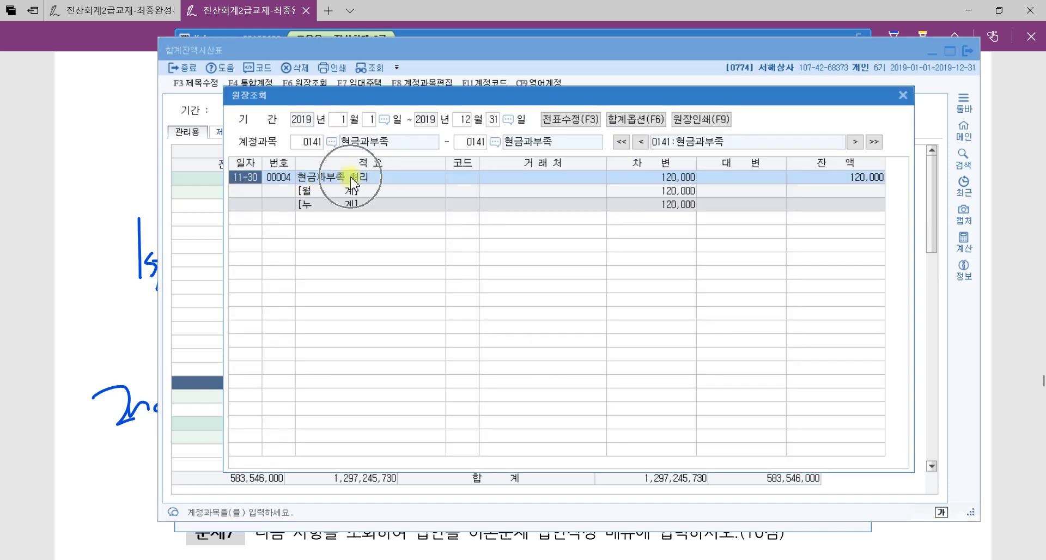
pyautogui.doubleClick(666, 182)
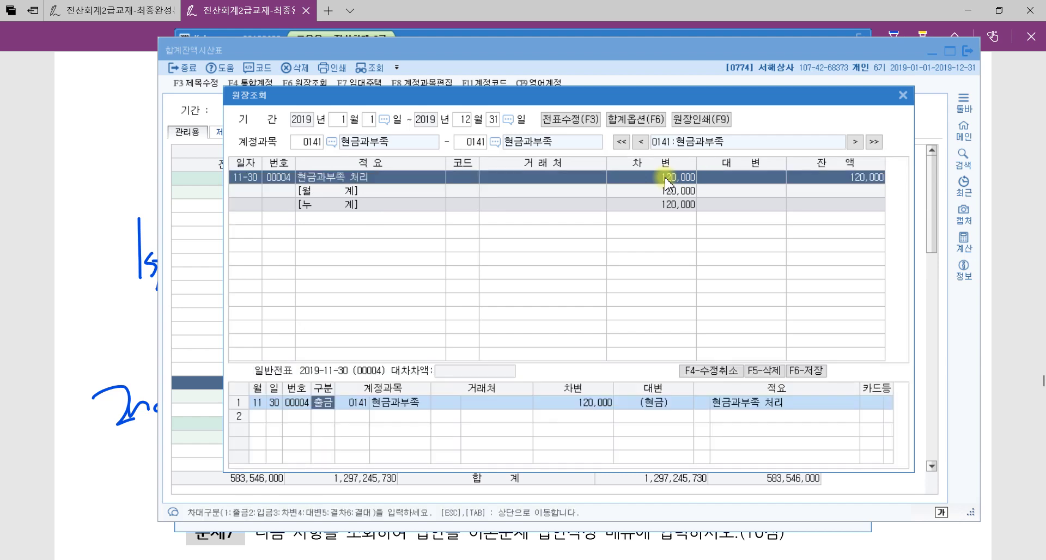
pyautogui.click(322, 406)
pyautogui.click(902, 99)
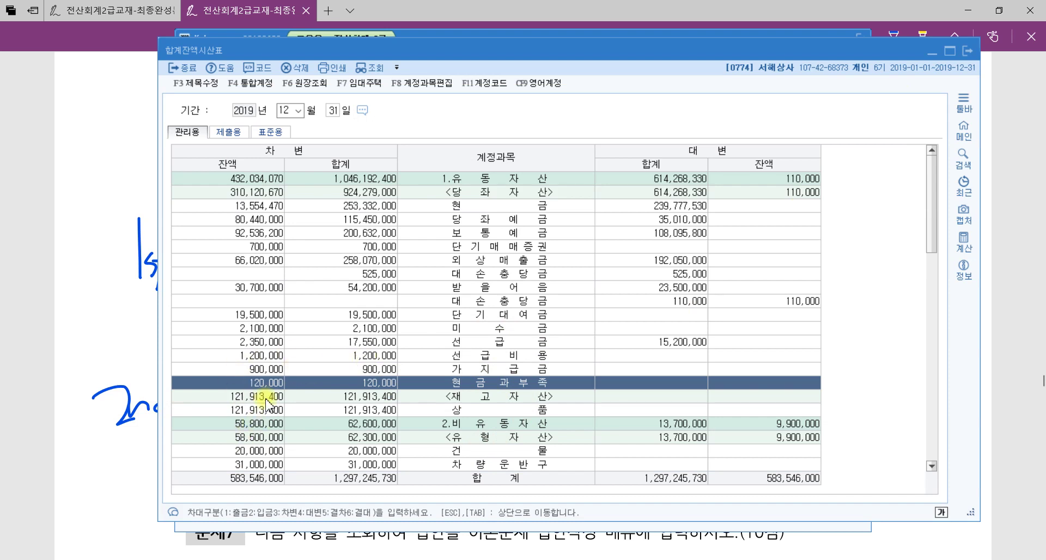
# Step: Return to the exam PDF and underline "원인이 판명되지 않았다" in 문제6 item [2]
pyautogui.click(109, 375)
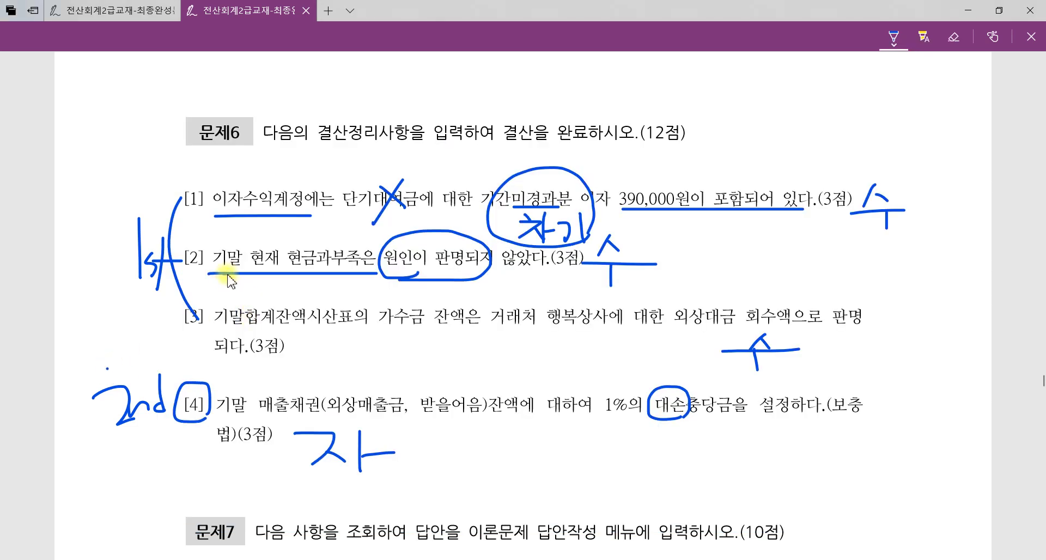
pyautogui.moveTo(386, 281); pyautogui.dragTo(588, 283)
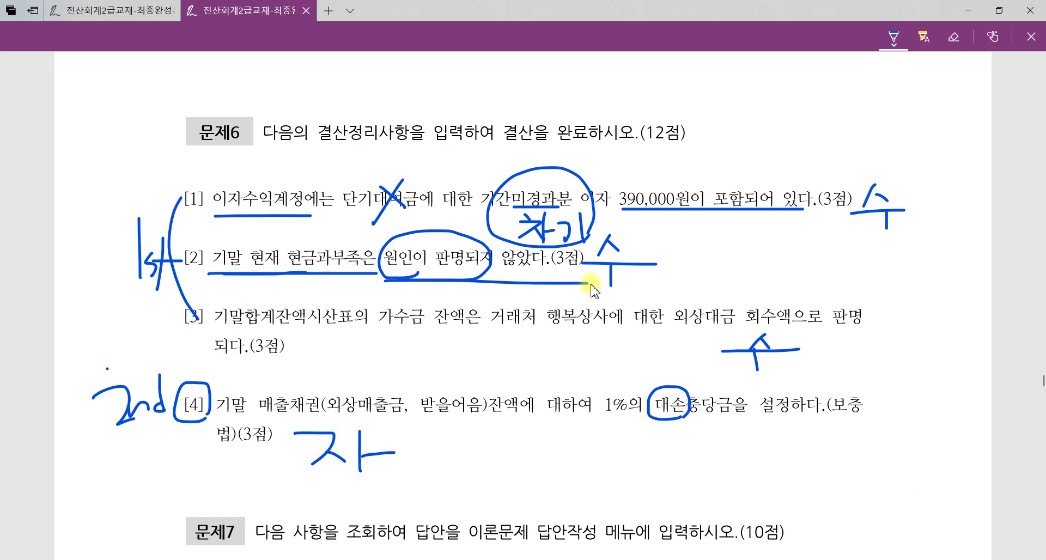
pyautogui.hotkey('alt', 'Tab')
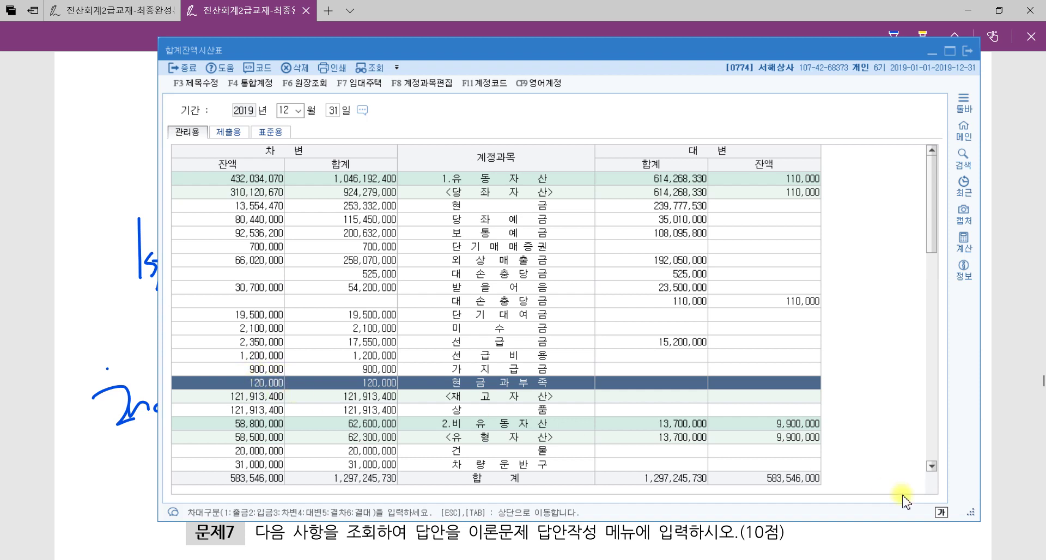
pyautogui.hotkey('alt', 'Tab')
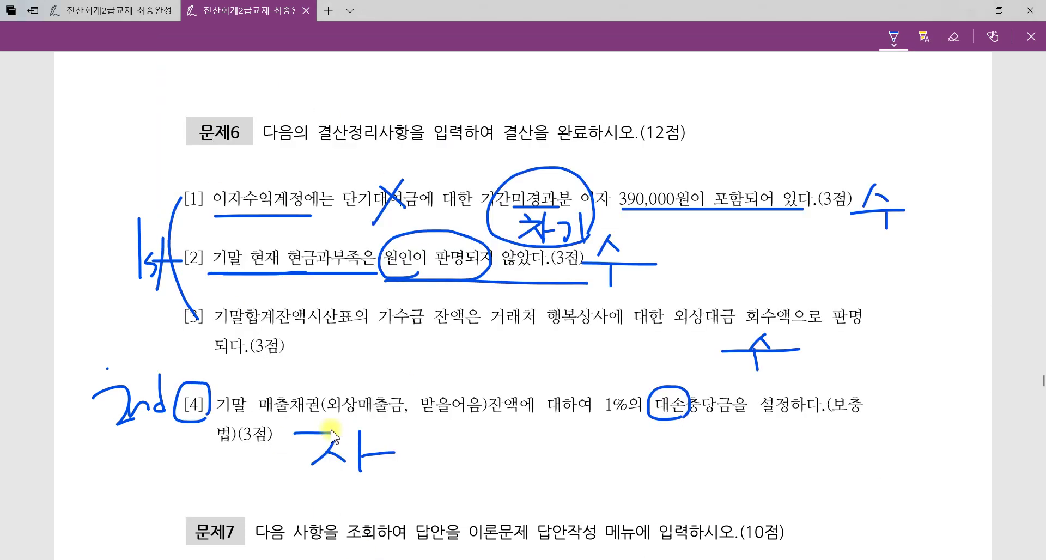
# Step: Switch to the 일반전표입력 window and start a new 31 December credit (대변) line with account 0101 현금
pyautogui.hotkey('alt', 'Tab')
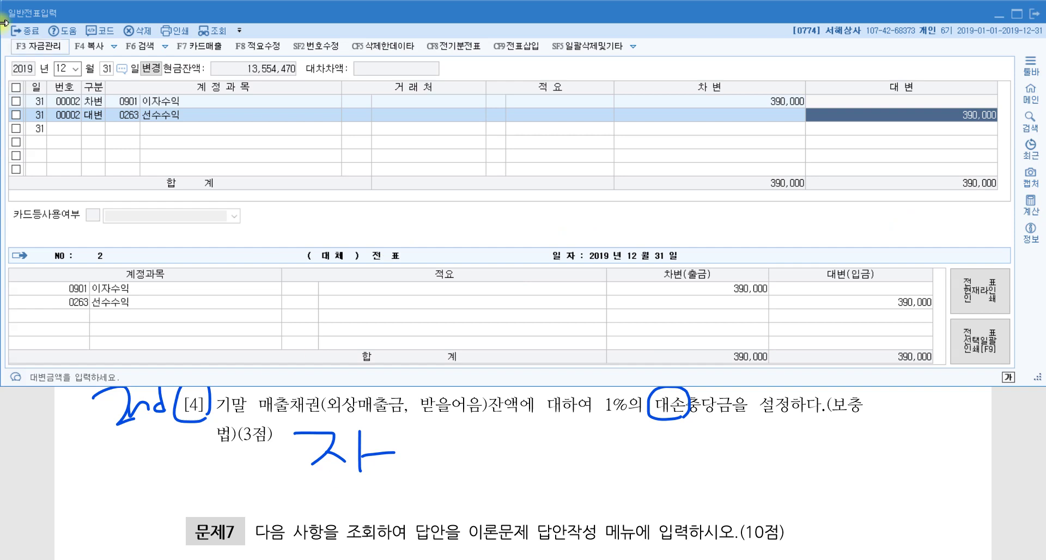
pyautogui.press('Return')
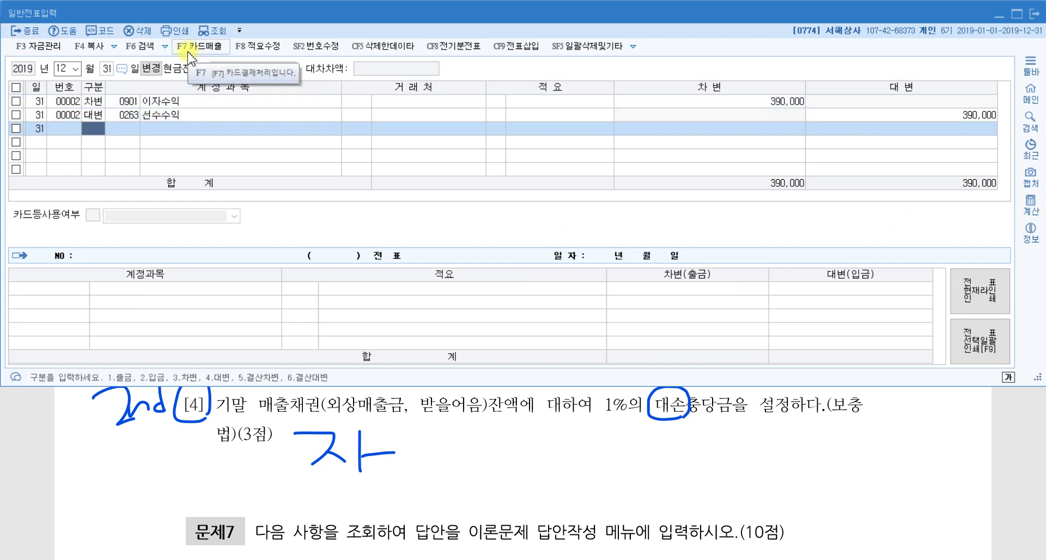
pyautogui.write('4')
pyautogui.press('Return')
pyautogui.write('현금')
pyautogui.press('Return')
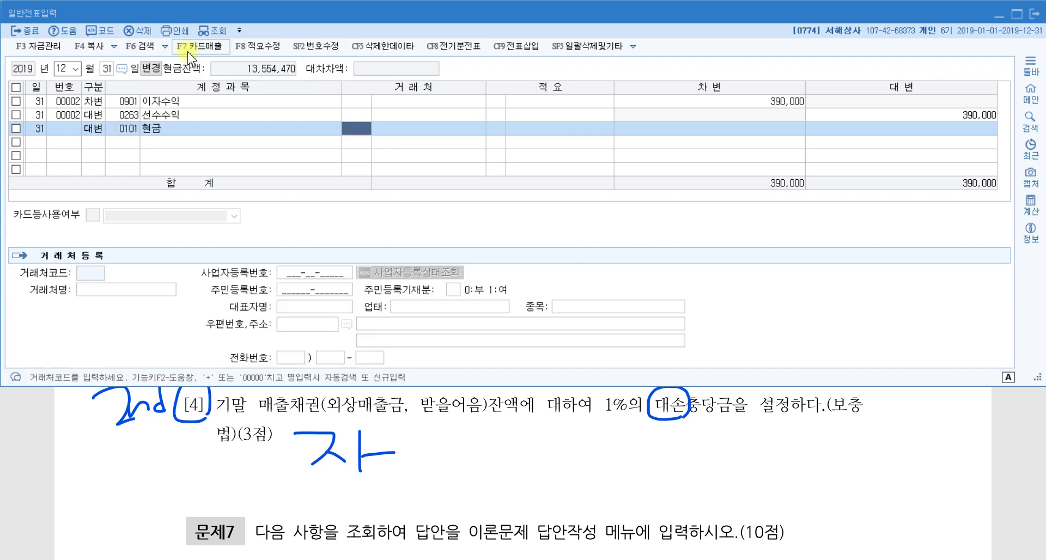
# Step: Change the new credit line's account to 0141 현금과부족 and leave the trading partner blank
pyautogui.press('Return')
pyautogui.press('Left')
pyautogui.press('Left')
pyautogui.write('현금과')
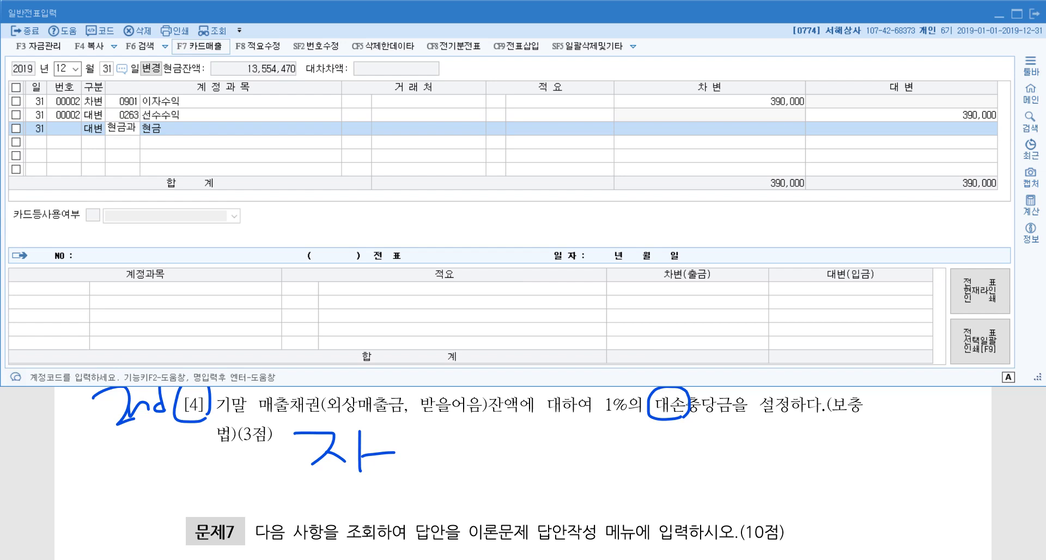
pyautogui.press('Return')
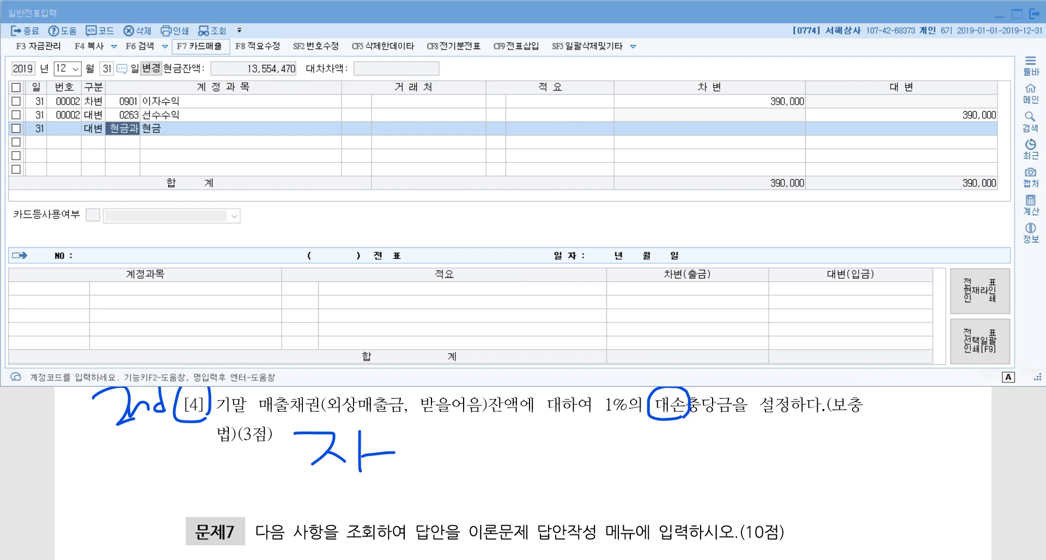
pyautogui.press('Return')
pyautogui.press('Return')
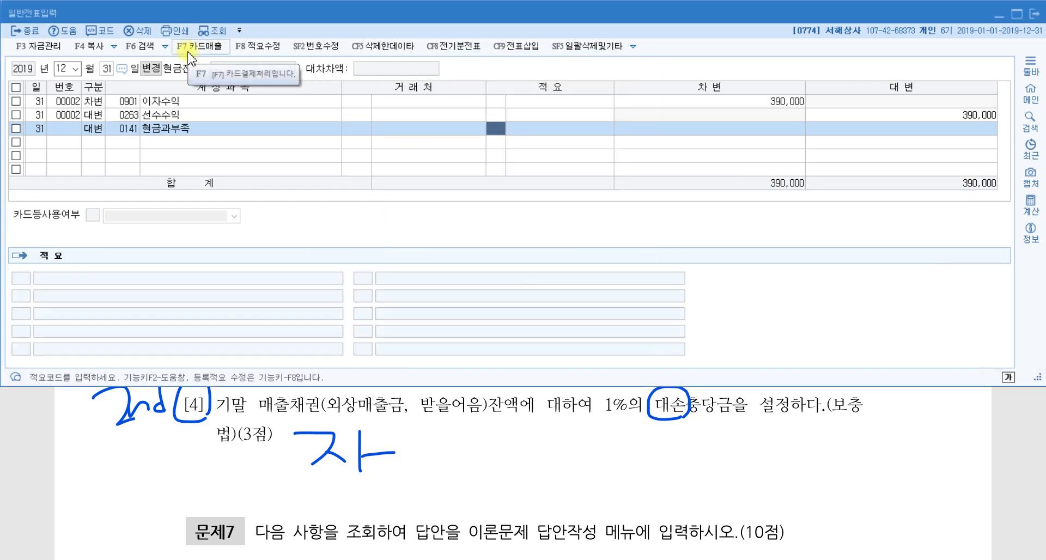
# Step: Leave the 현금과부족 line's description blank, check its balance in the trial balance and set the credit amount to 120,000
pyautogui.press('Return')
pyautogui.press('Return')
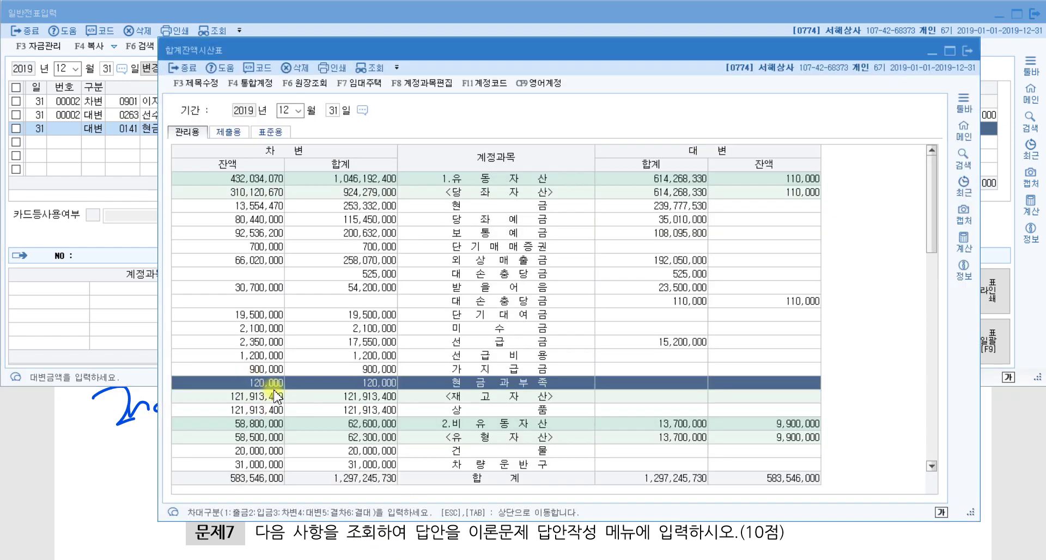
pyautogui.click(95, 141)
pyautogui.click(818, 128)
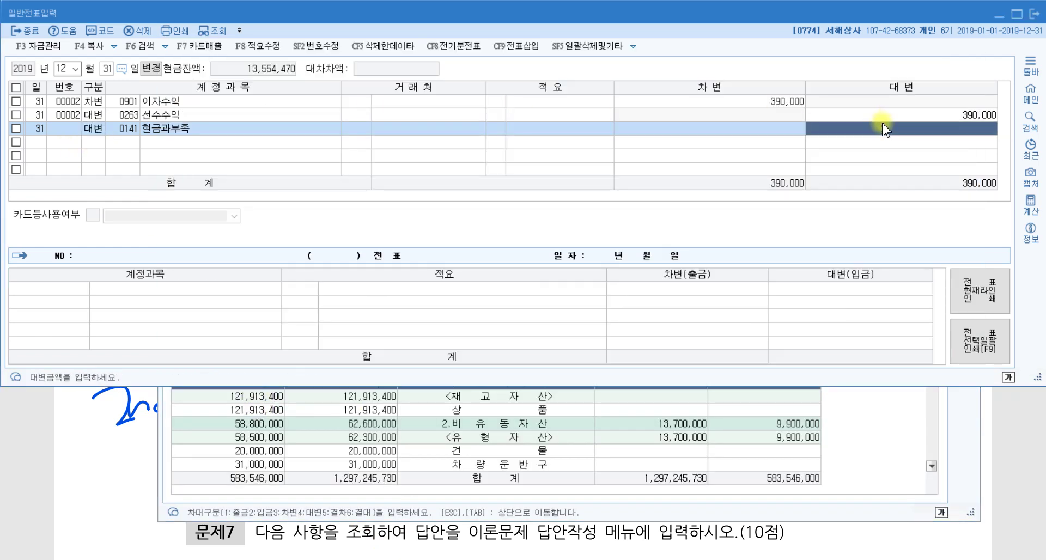
pyautogui.write('120,000')
pyautogui.press('Return')
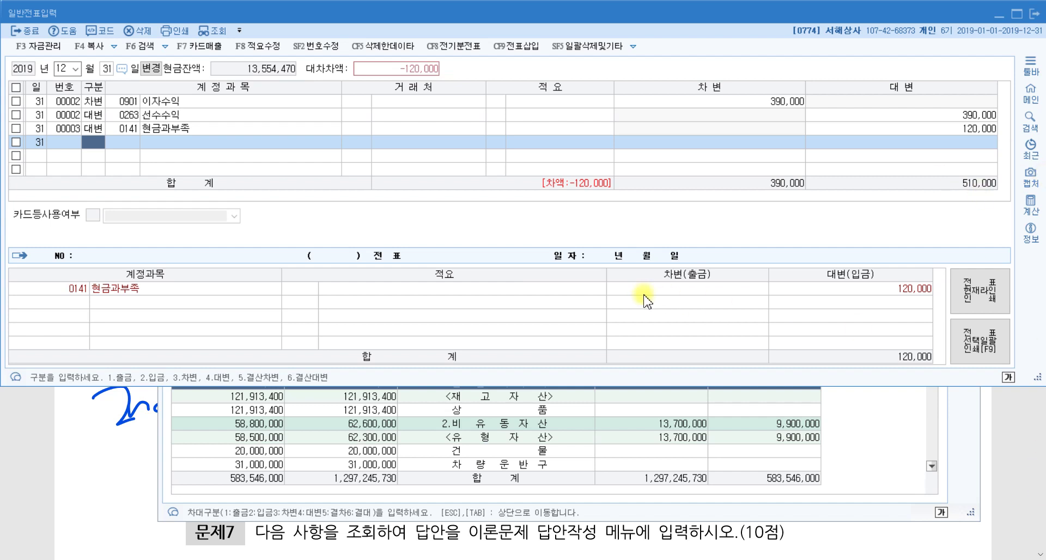
# Step: Enter the matching debit (차변) line for account 0980 잡손실 with the amount 120,000 and no trading partner or description
pyautogui.click(94, 145)
pyautogui.write('3')
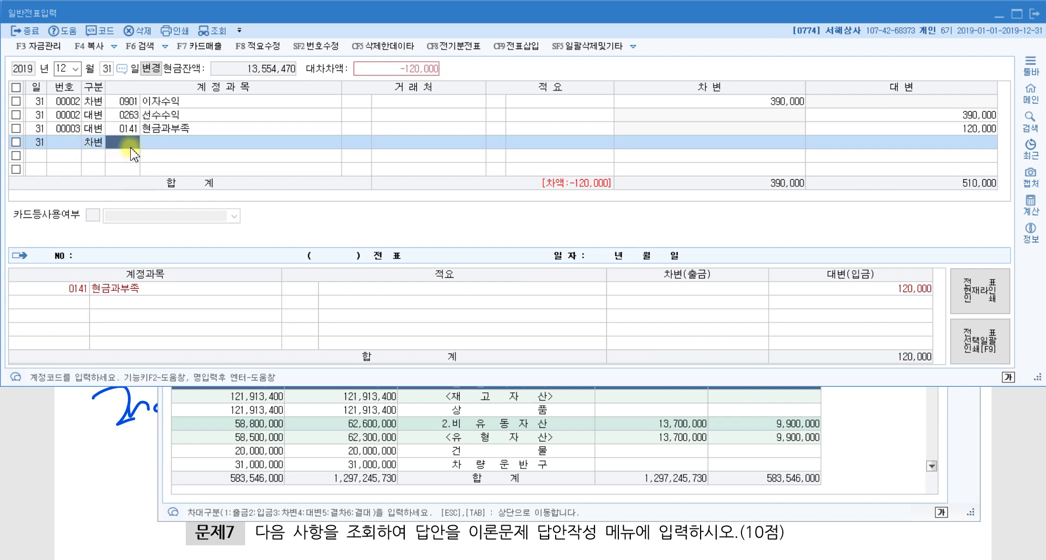
pyautogui.write('0980')
pyautogui.press('Return')
pyautogui.press('Return')
pyautogui.press('Return')
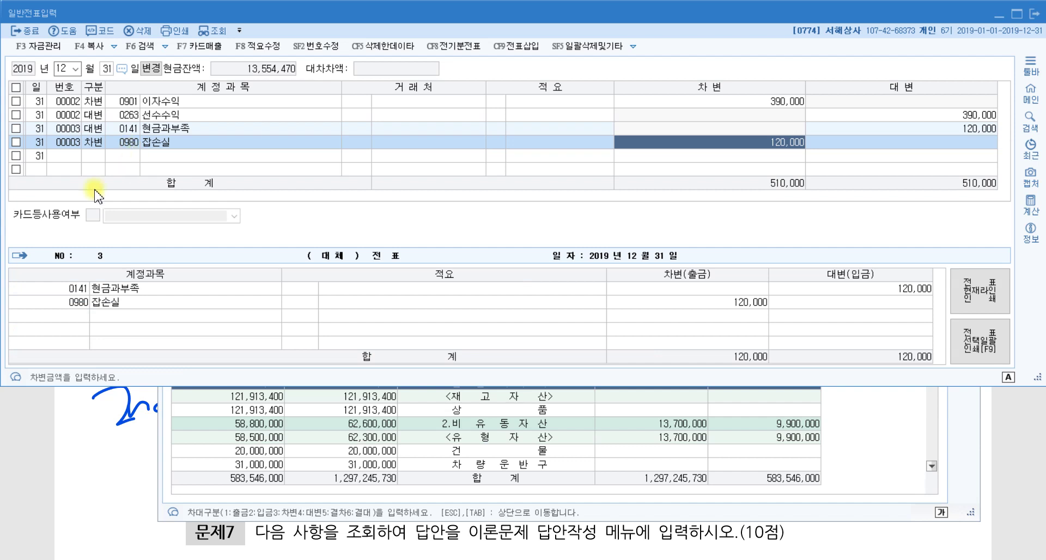
# Step: Review the 현금과부족 row in the 합계잔액시산표 against the entered voucher, and return to the next empty 일반전표입력 line
pyautogui.click(491, 455)
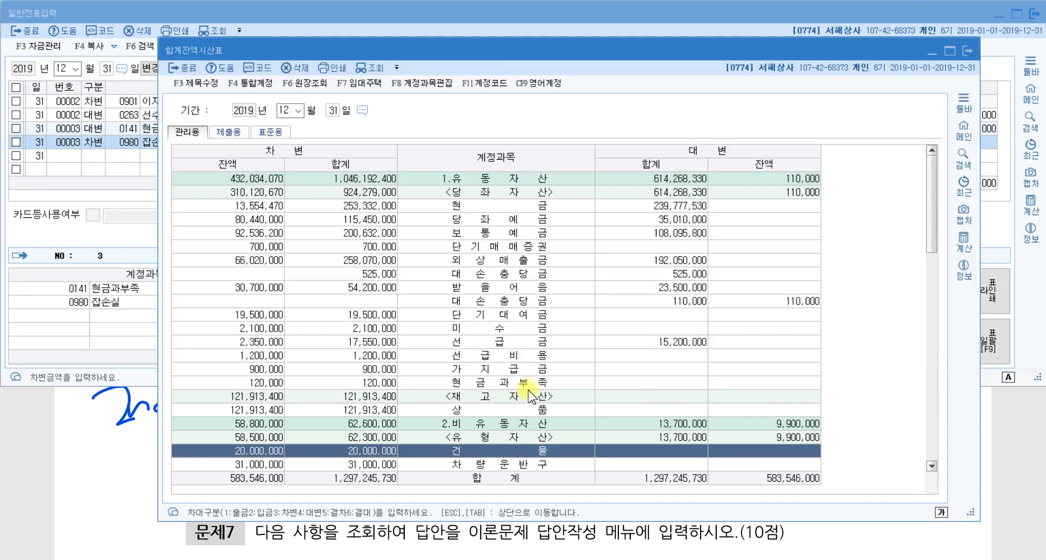
pyautogui.click(504, 383)
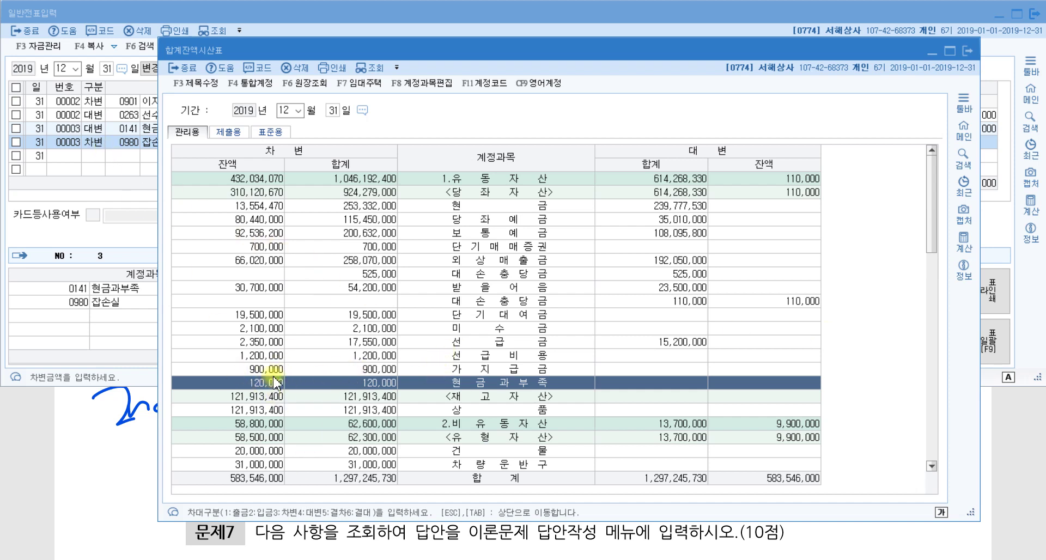
pyautogui.click(93, 146)
pyautogui.click(92, 143)
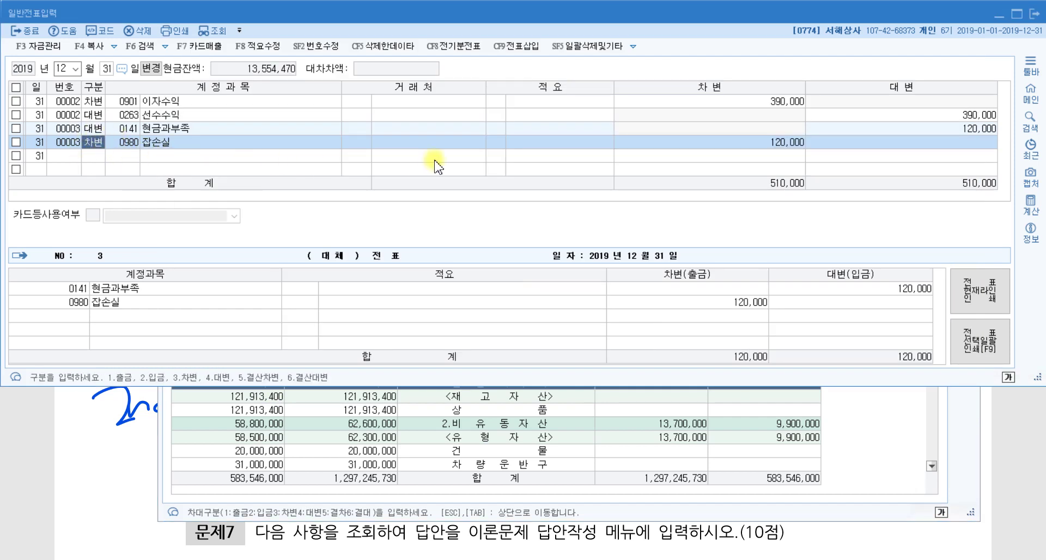
pyautogui.click(93, 156)
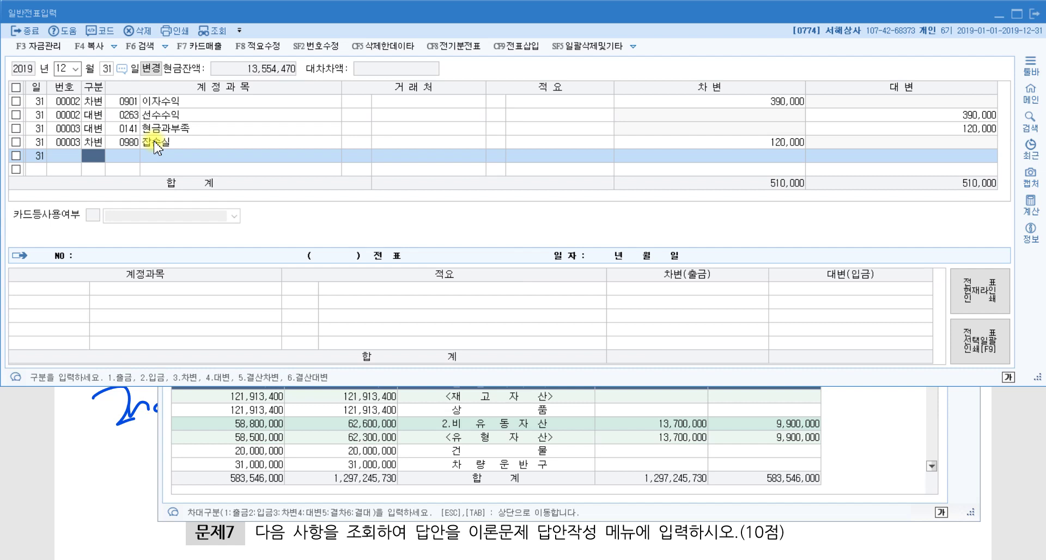
# Step: Switch to the exam PDF and mark 기말합계잔액시산표 with an underline and 가수금 with a circle in item [3] of 문제6
pyautogui.click(290, 530)
pyautogui.moveTo(222, 329); pyautogui.dragTo(352, 331)
pyautogui.moveTo(433, 334)
pyautogui.mouseDown()
pyautogui.moveTo(457, 313)
pyautogui.moveTo(419, 353)
pyautogui.mouseUp()
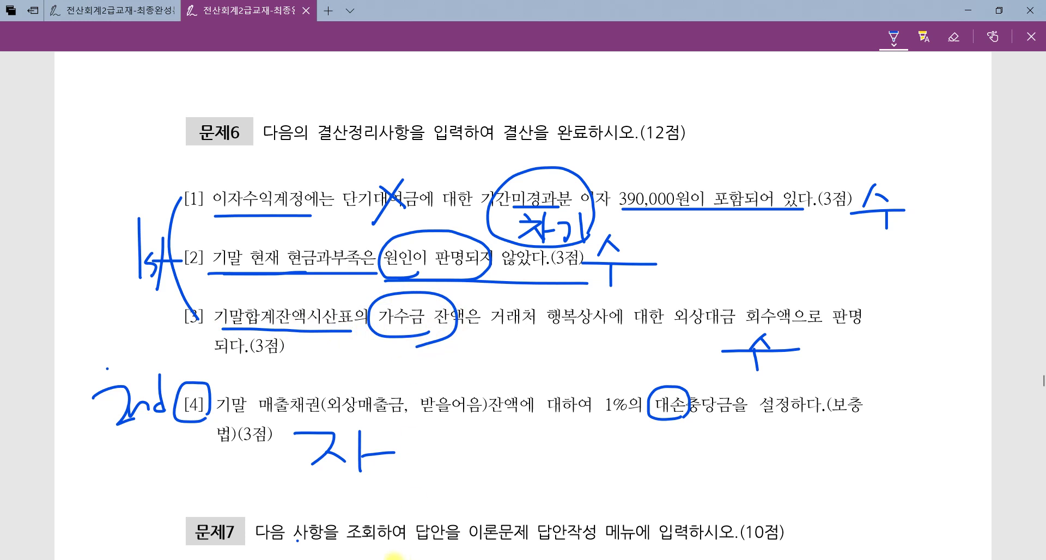
# Step: Look up the 가수금 row under 유동부채 in the 합계잔액시산표
pyautogui.hotkey('alt', 'Tab')
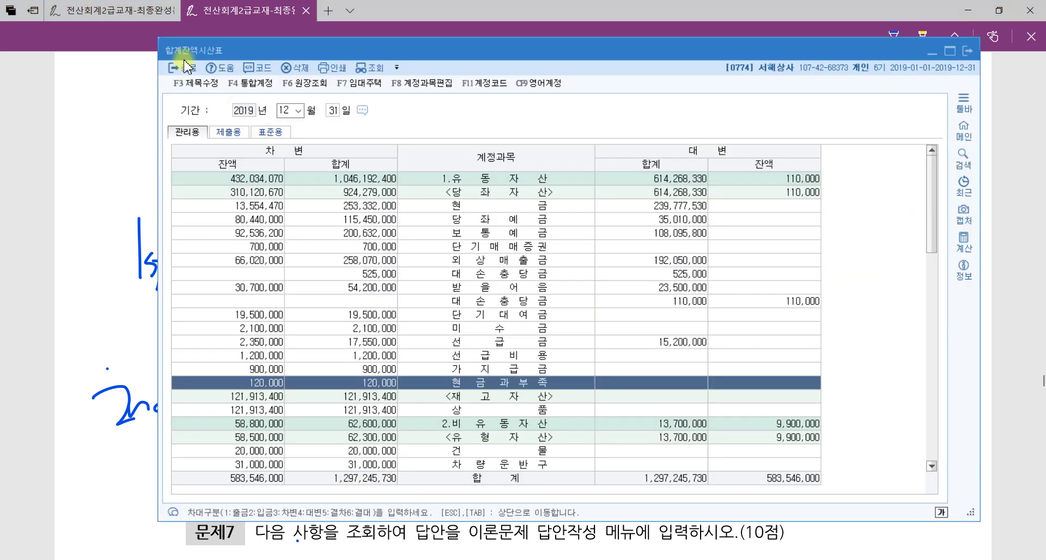
pyautogui.click(504, 374)
pyautogui.scroll(-5, 504, 375)
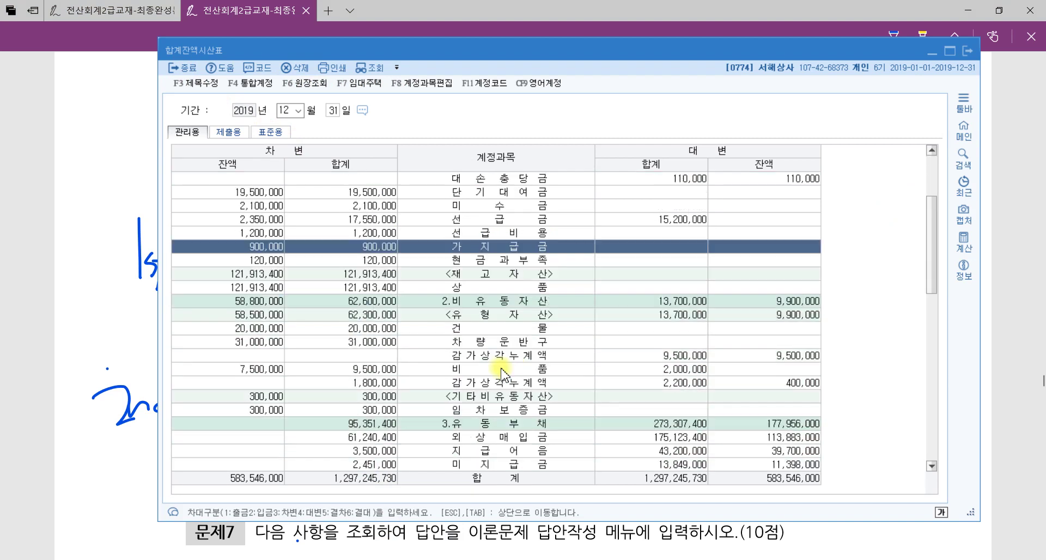
pyautogui.scroll(-3, 504, 373)
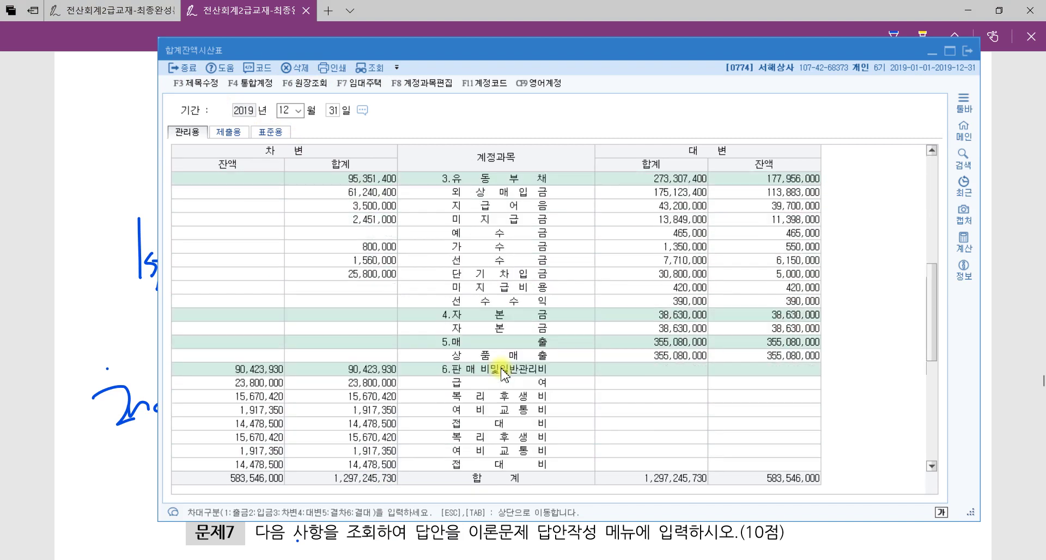
pyautogui.scroll(1, 504, 374)
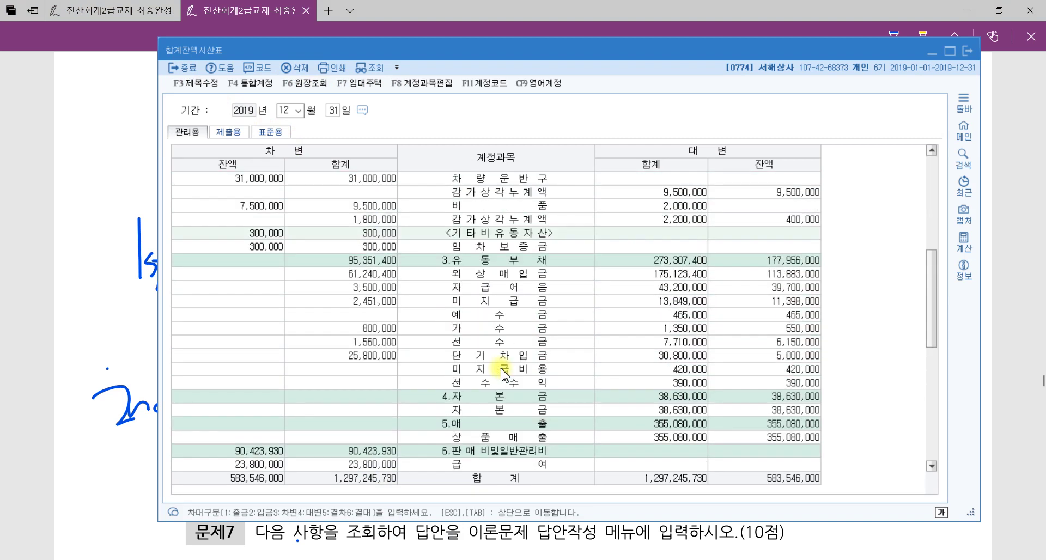
pyautogui.click(501, 329)
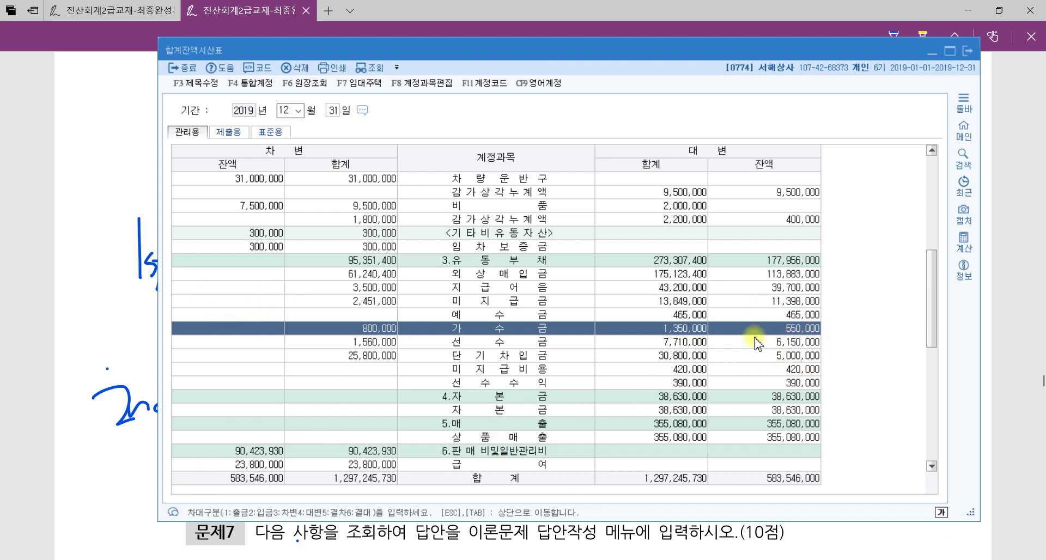
# Step: In 일반전표입력, start a debit (차변) line for account 0257 가수금, leaving the trading partner and description blank
pyautogui.hotkey('alt', 'Tab')
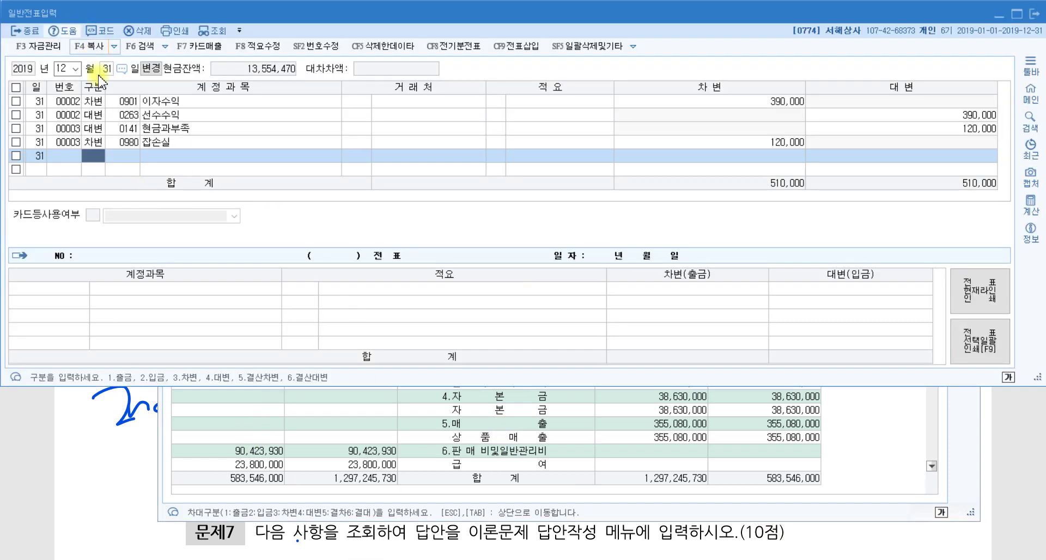
pyautogui.write('3')
pyautogui.press('Return')
pyautogui.write('가수')
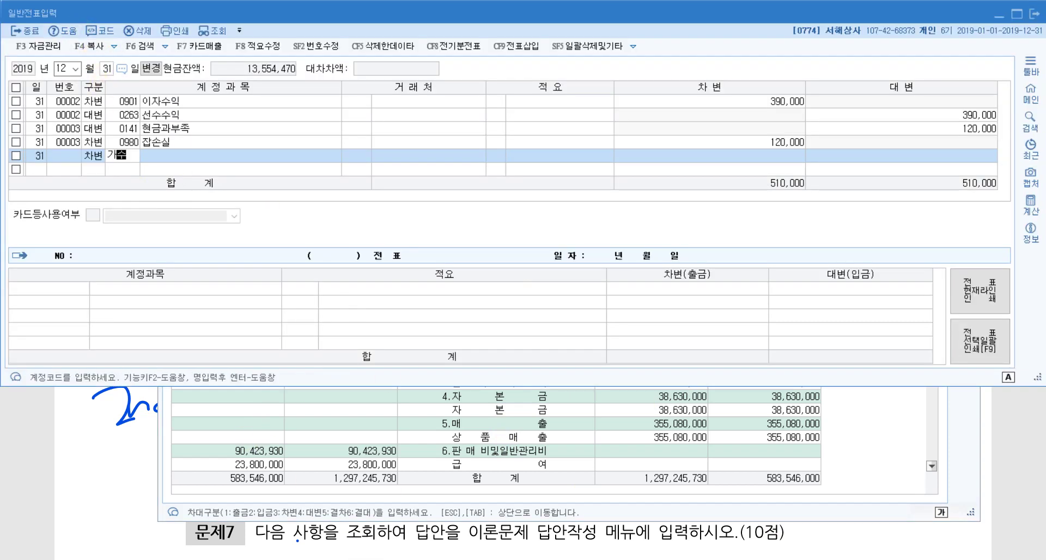
pyautogui.press('Return')
pyautogui.press('Return')
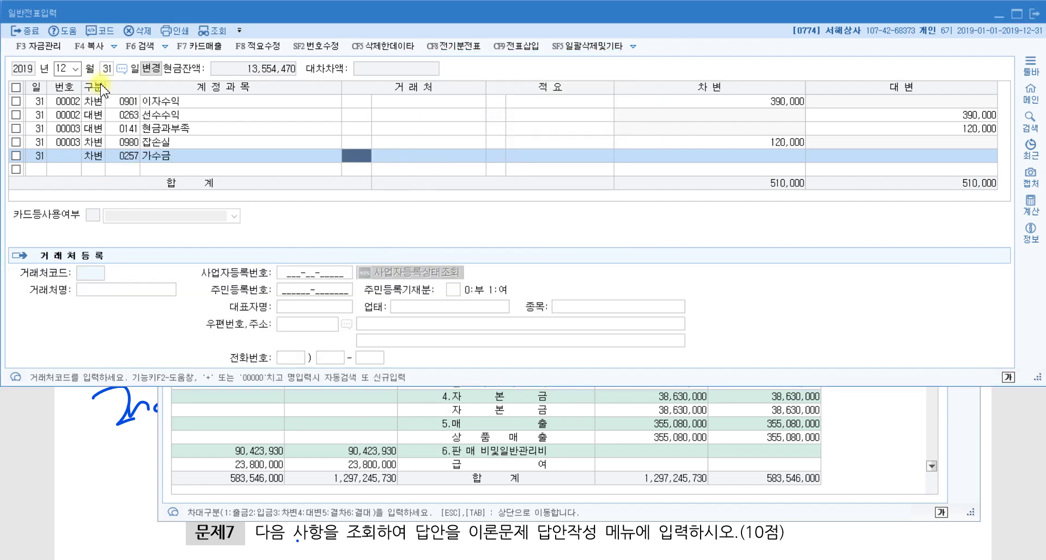
pyautogui.press('Return')
pyautogui.press('Return')
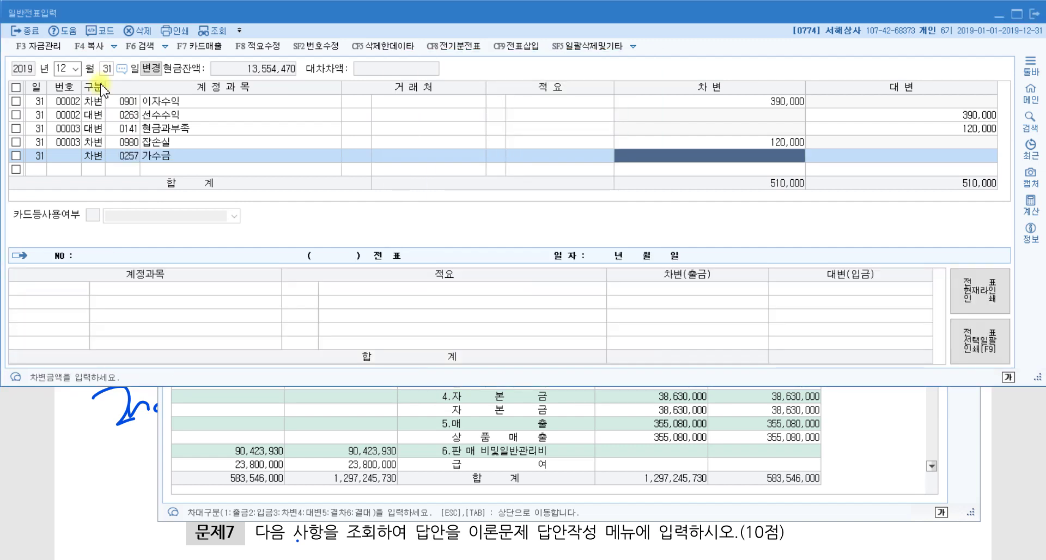
# Step: Check the 가수금 balance in the trial balance, close that window and set the line's debit amount to 550,000
pyautogui.click(901, 455)
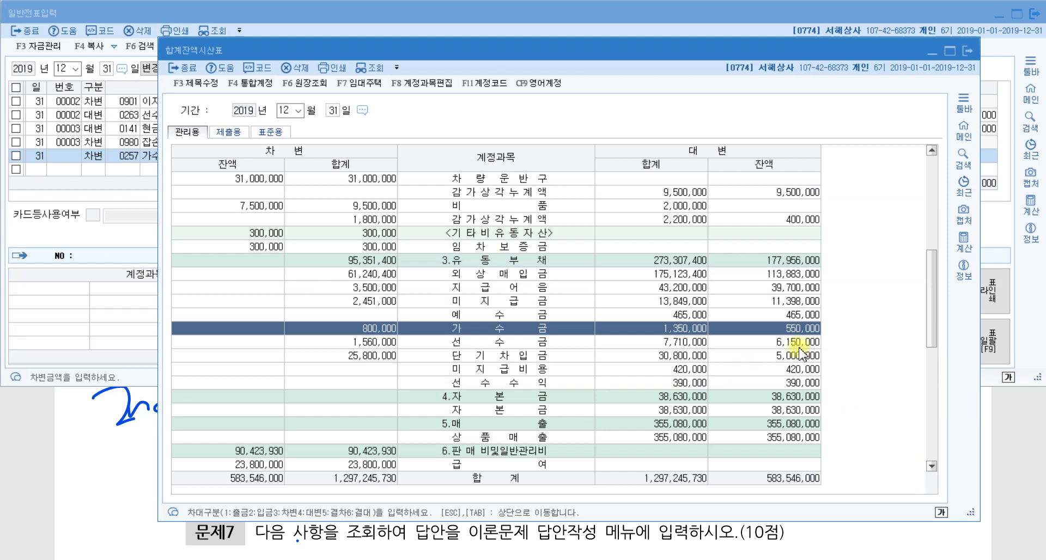
pyautogui.press('Escape')
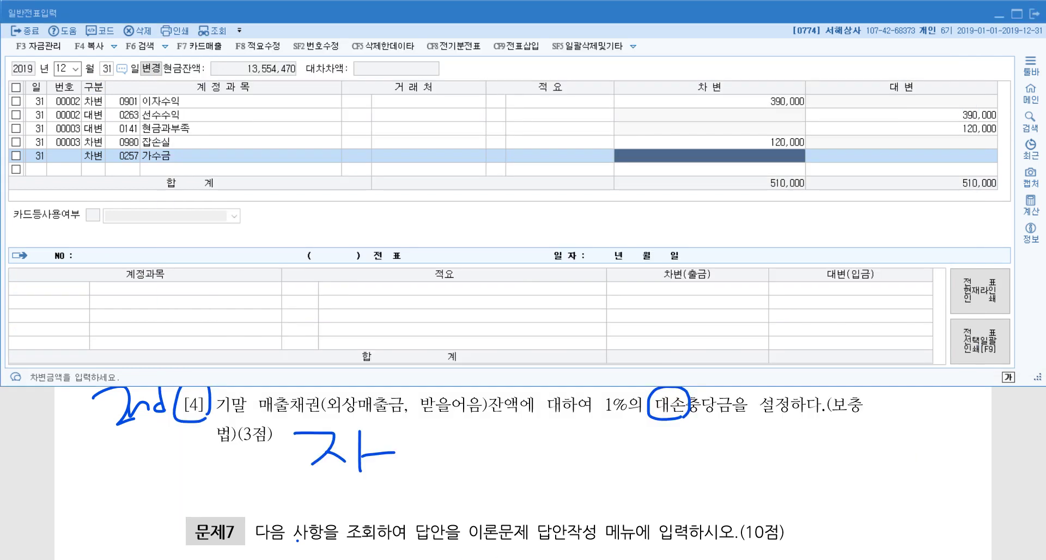
pyautogui.write('5500000')
pyautogui.press('Return')
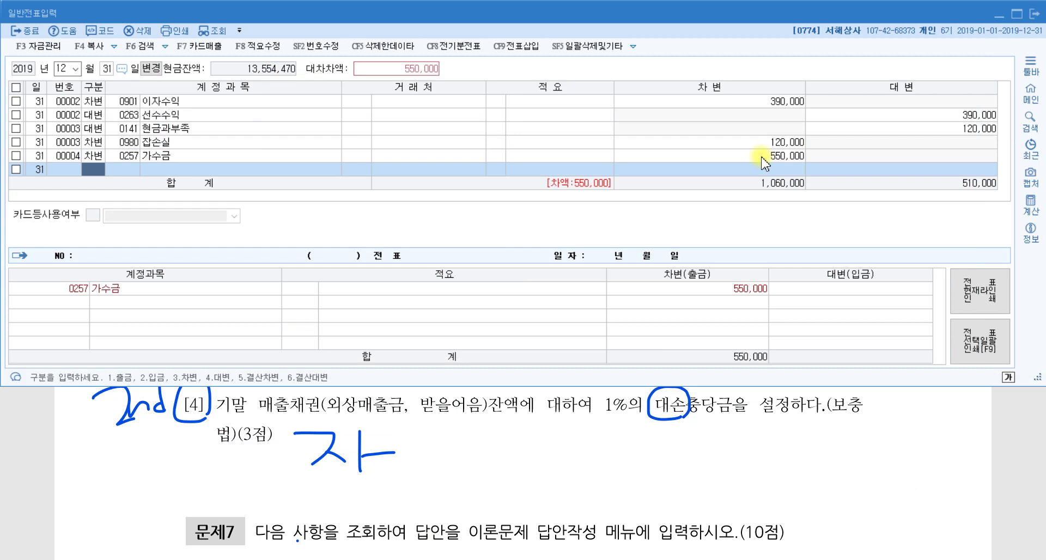
# Step: Start a credit (대변) line, and underline 행복상사 and 외상대금 회수액 in exam item [3]
pyautogui.write('4')
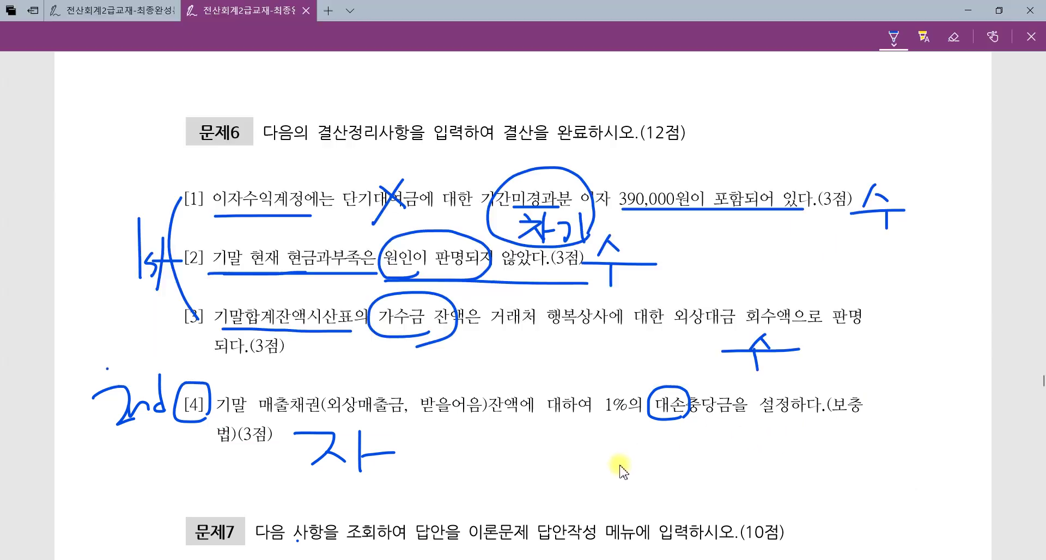
pyautogui.click(619, 464)
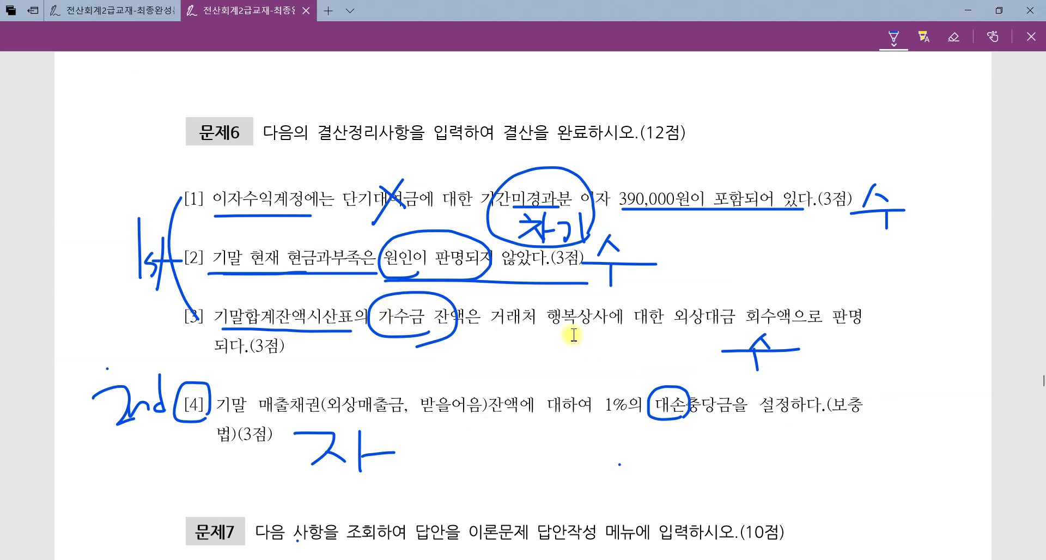
pyautogui.moveTo(548, 329); pyautogui.dragTo(618, 330)
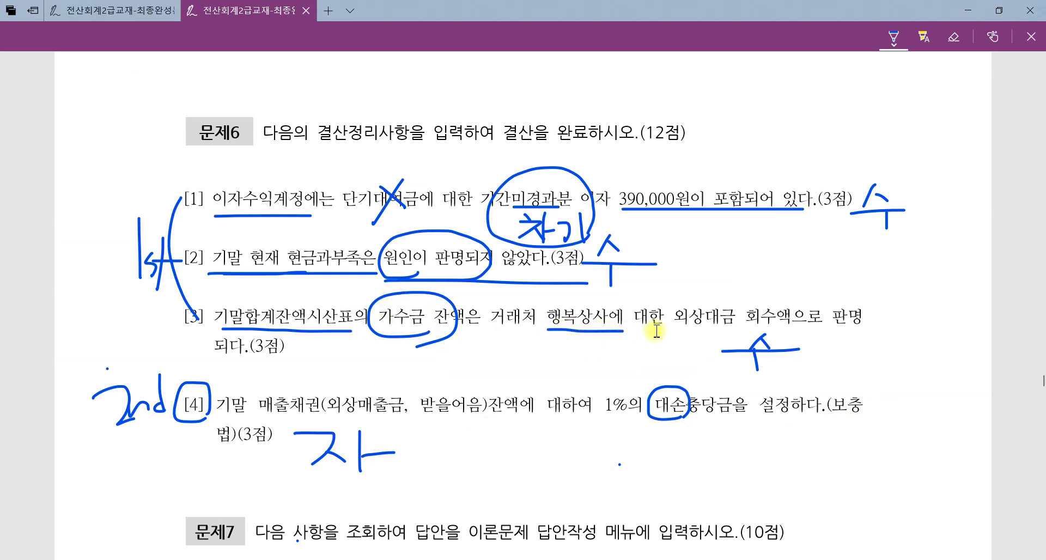
pyautogui.moveTo(682, 328); pyautogui.dragTo(800, 330)
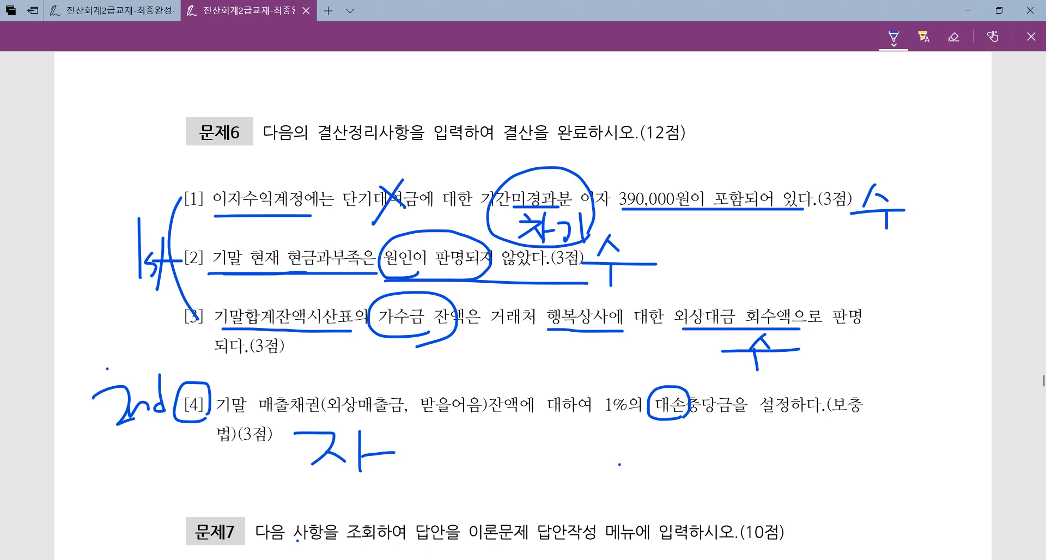
# Step: Set the new credit line's account to 0108 외상매출금 with the balancing amount 550,000
pyautogui.hotkey('alt', 'Tab')
pyautogui.hotkey('alt', 'Tab')
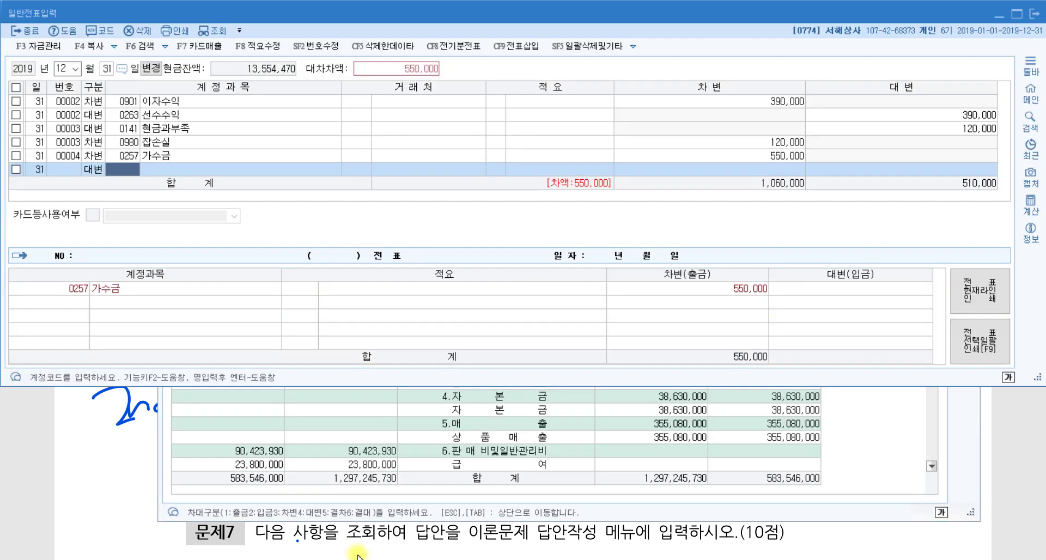
pyautogui.write('외상')
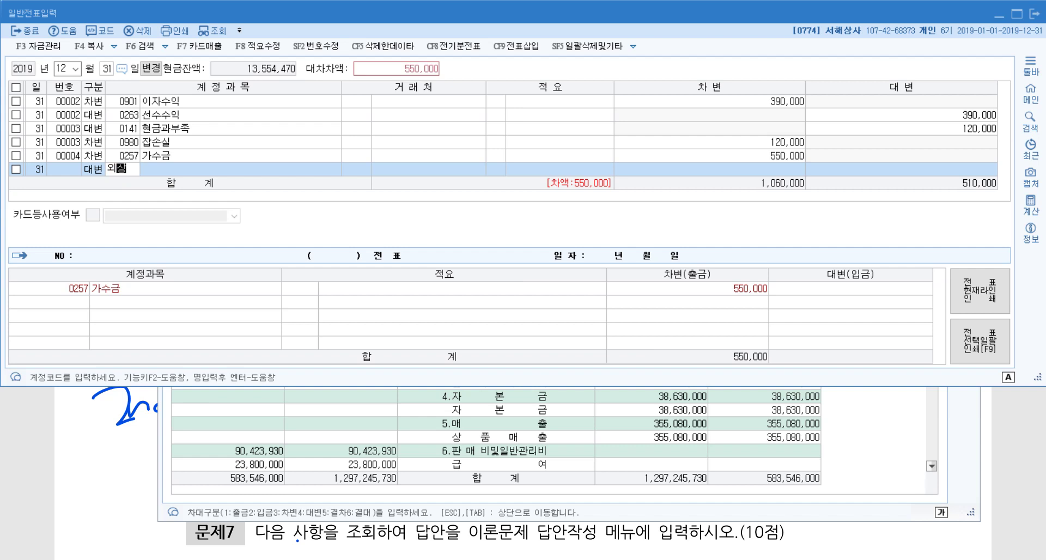
pyautogui.press('Return')
pyautogui.press('Return')
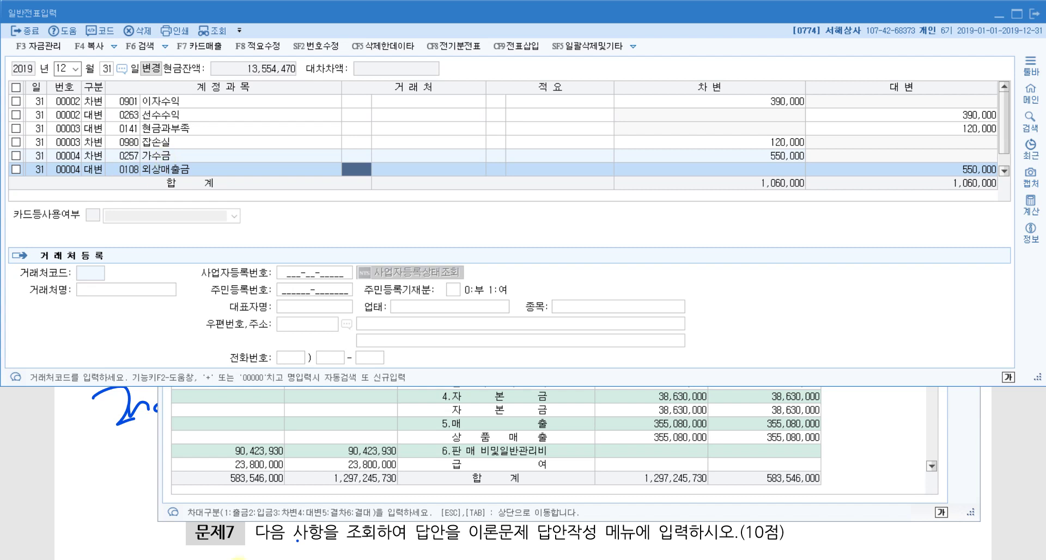
# Step: Check item [3] for the trading partner, assign 행복상사 to the 외상매출금 line and complete it with a blank description
pyautogui.click(276, 543)
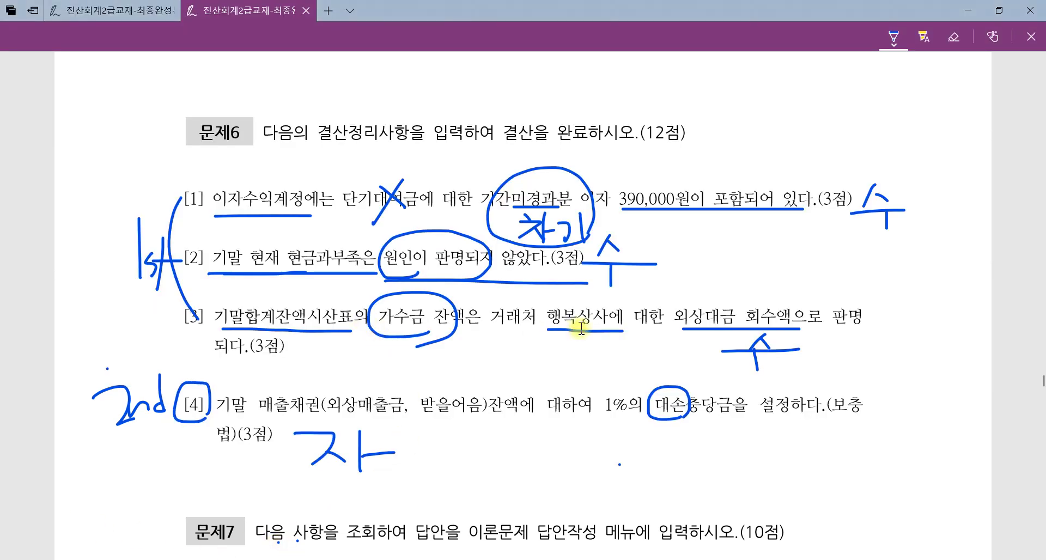
pyautogui.hotkey('alt', 'Tab')
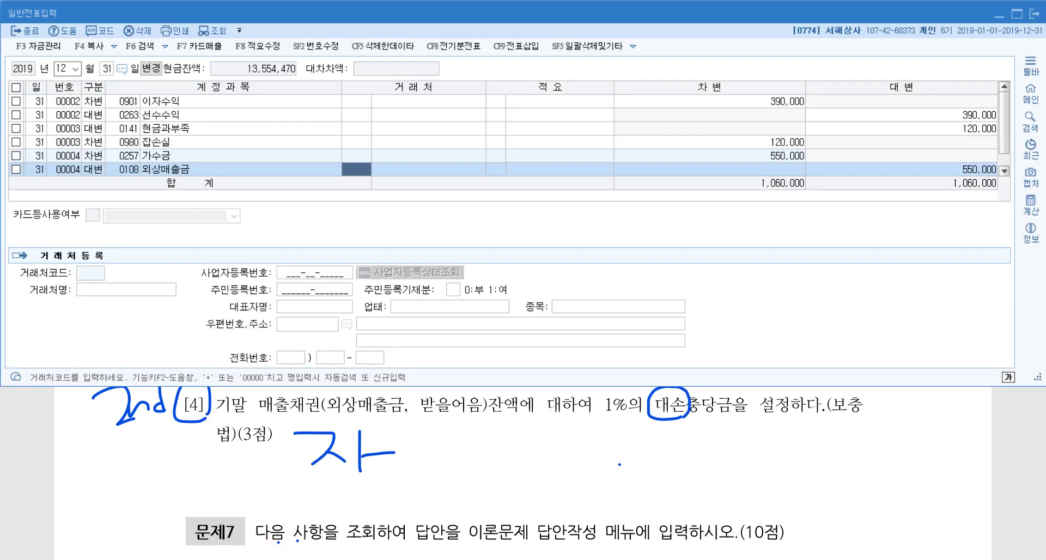
pyautogui.write('행복')
pyautogui.press('Return')
pyautogui.press('Return')
pyautogui.press('Return')
pyautogui.press('Return')
pyautogui.press('Up')
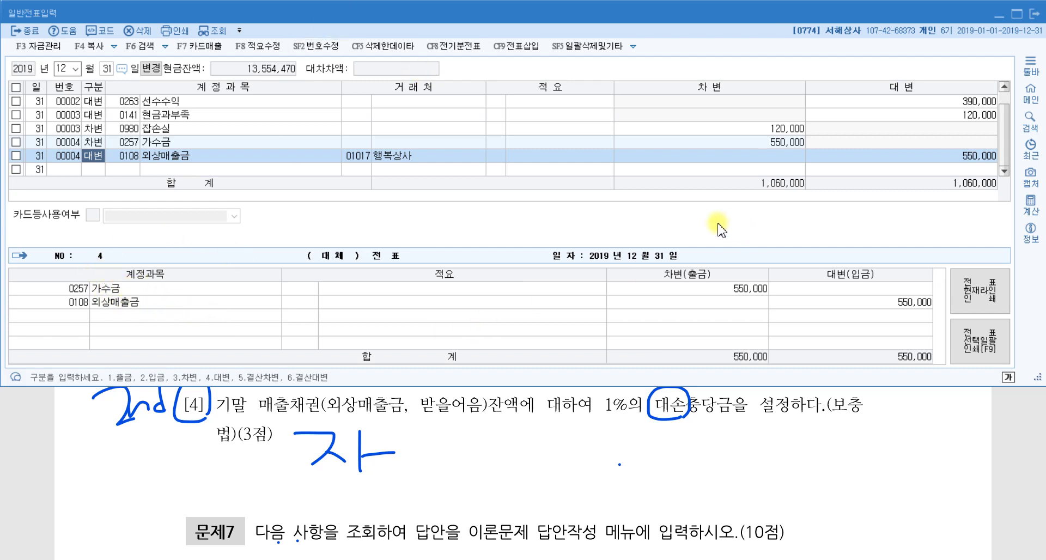
# Step: Review the 가수금/외상매출금 voucher and the other closing entries dated 31 December
pyautogui.click(747, 292)
pyautogui.click(918, 303)
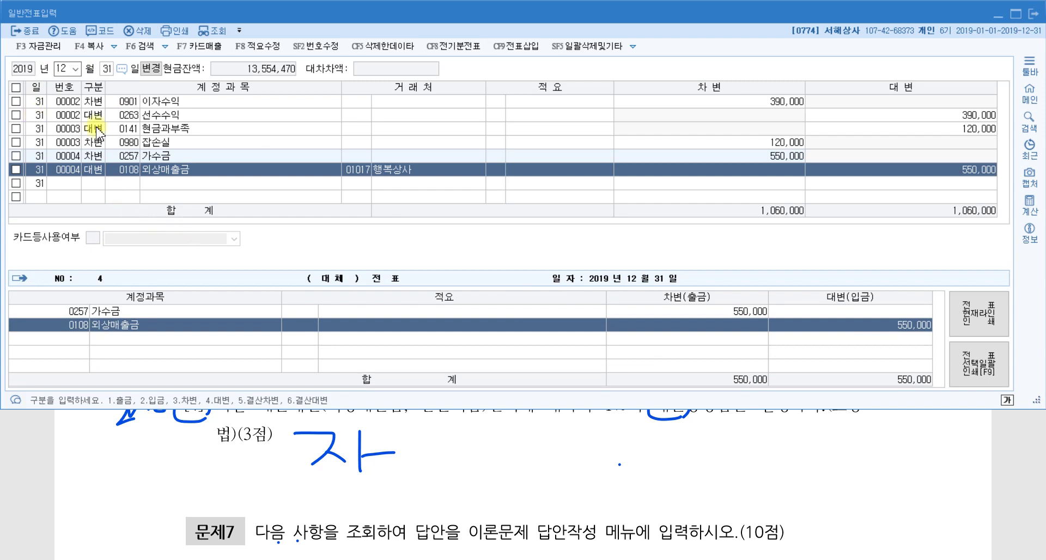
pyautogui.click(194, 104)
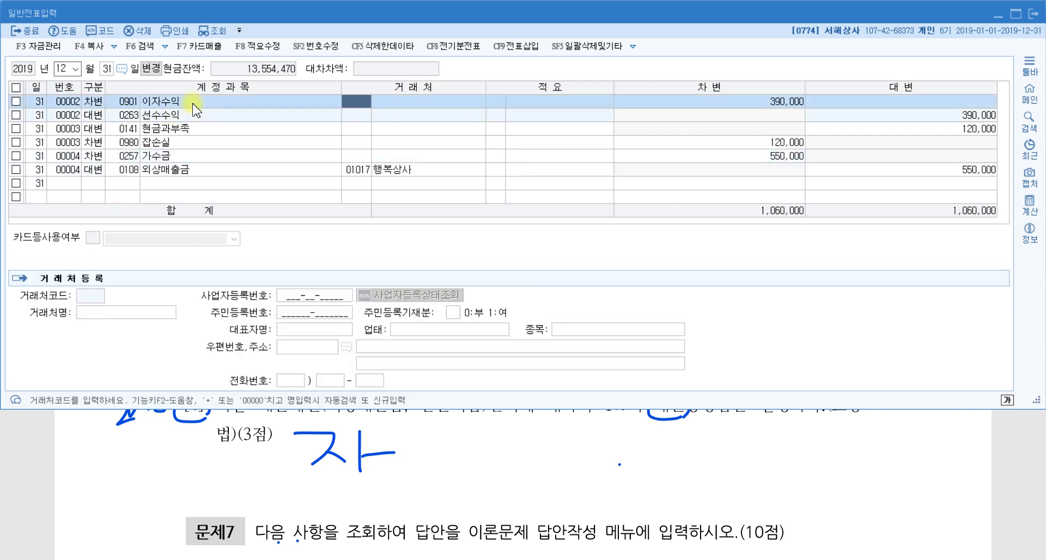
pyautogui.click(187, 132)
pyautogui.click(187, 168)
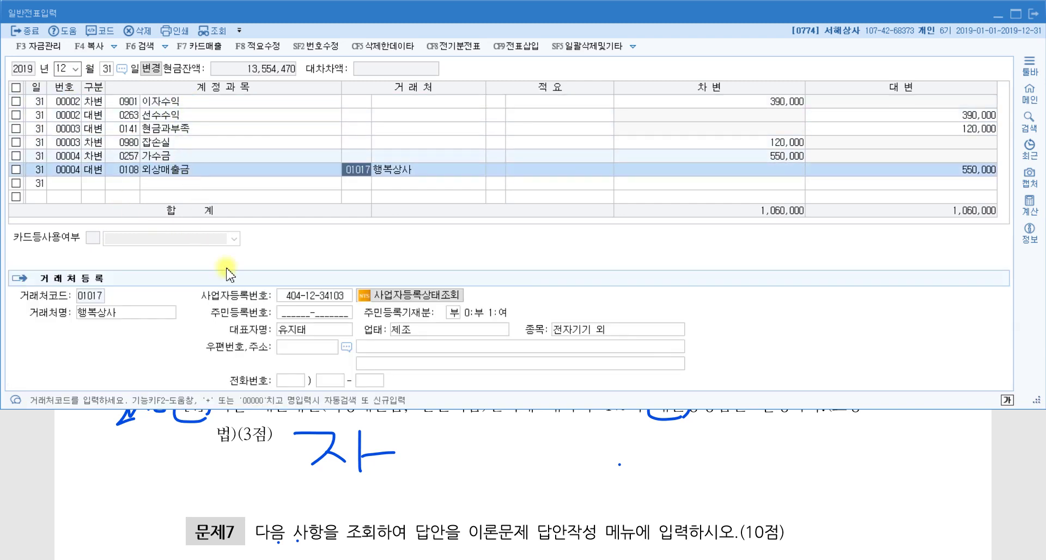
# Step: Return to the exam page and close the 합계잔액시산표 window
pyautogui.click(461, 473)
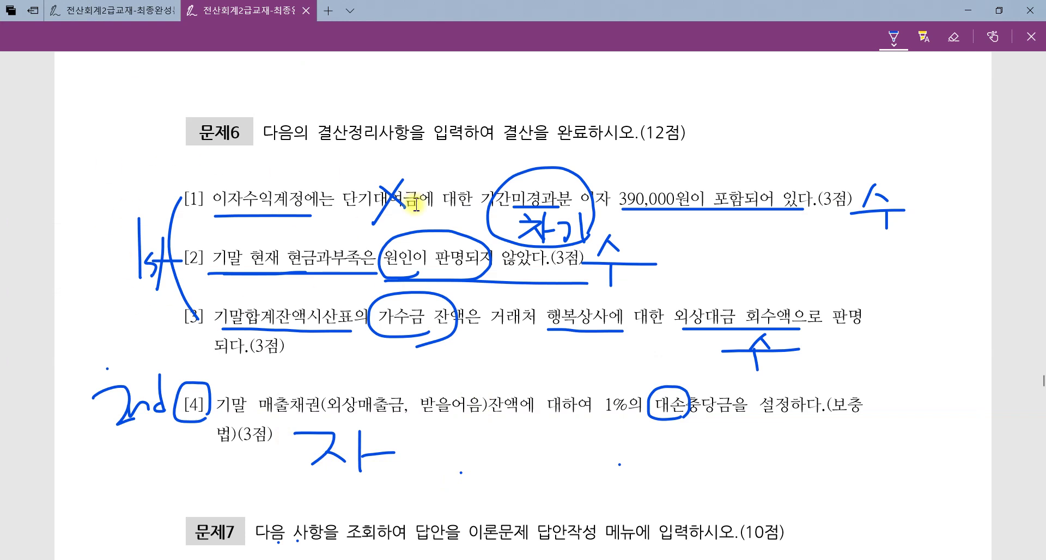
pyautogui.hotkey('alt', 'Tab')
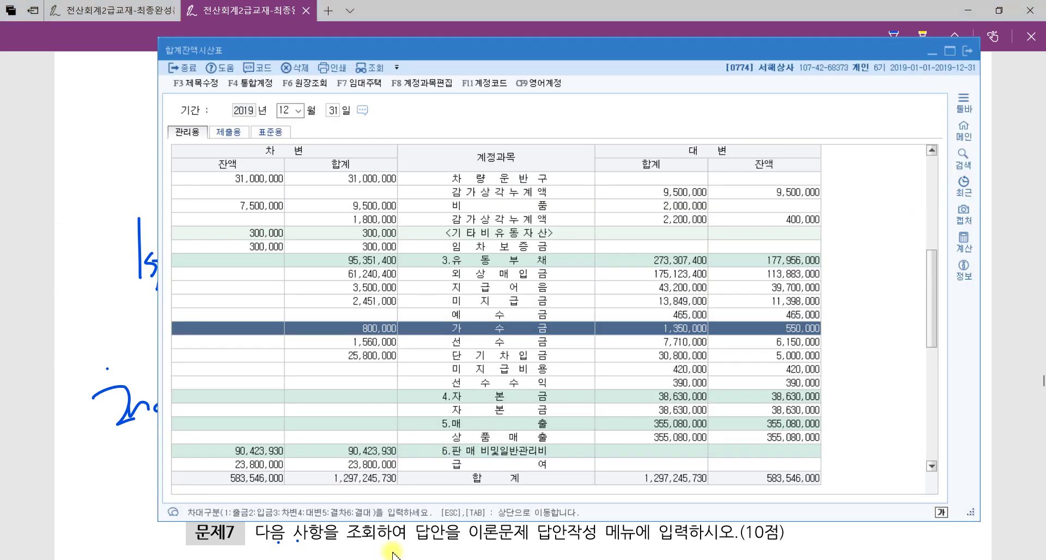
pyautogui.click(969, 53)
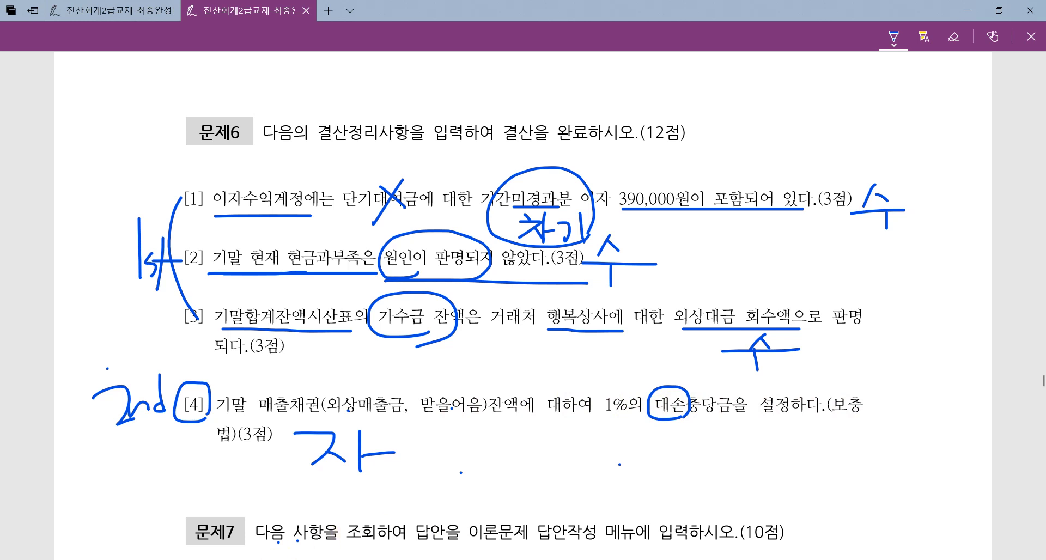
# Step: Open 결산자료입력 from the KcLep main screen and load the period from January to December 2019
pyautogui.hotkey('alt', 'Tab')
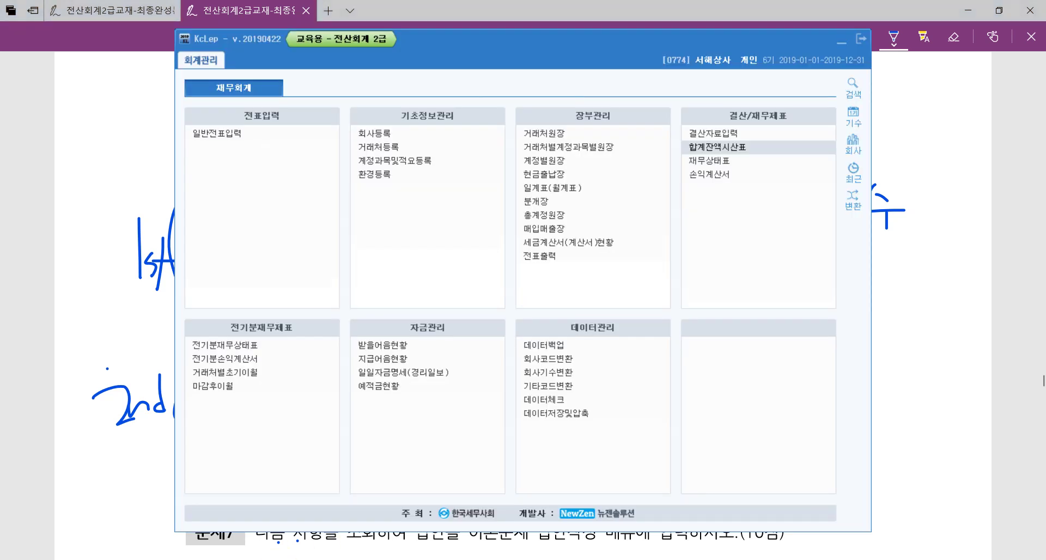
pyautogui.click(730, 133)
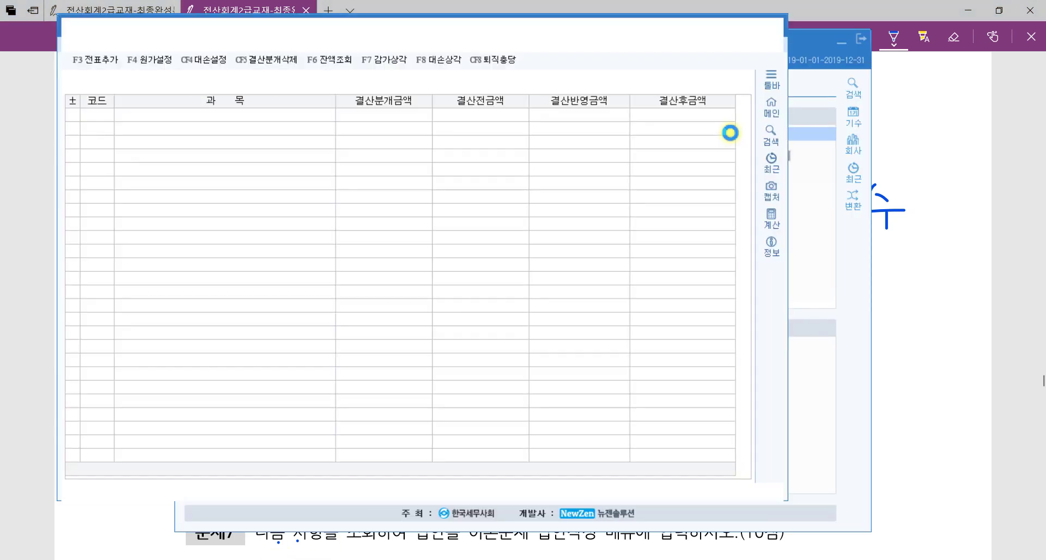
pyautogui.press('Return')
pyautogui.press('Return')
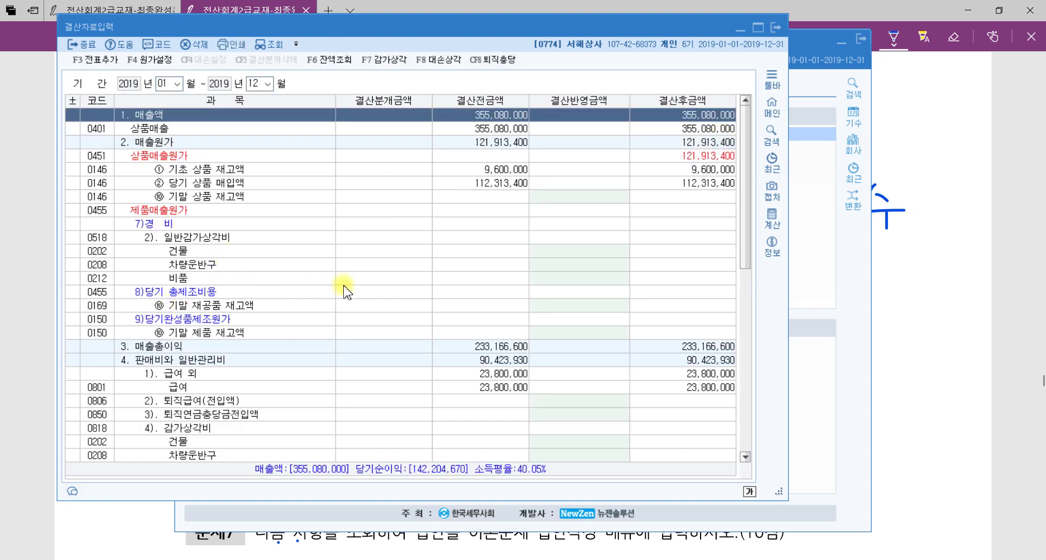
# Step: Open the 대손상각 dialog, and circle the 1% rate in exam item [4]
pyautogui.click(441, 60)
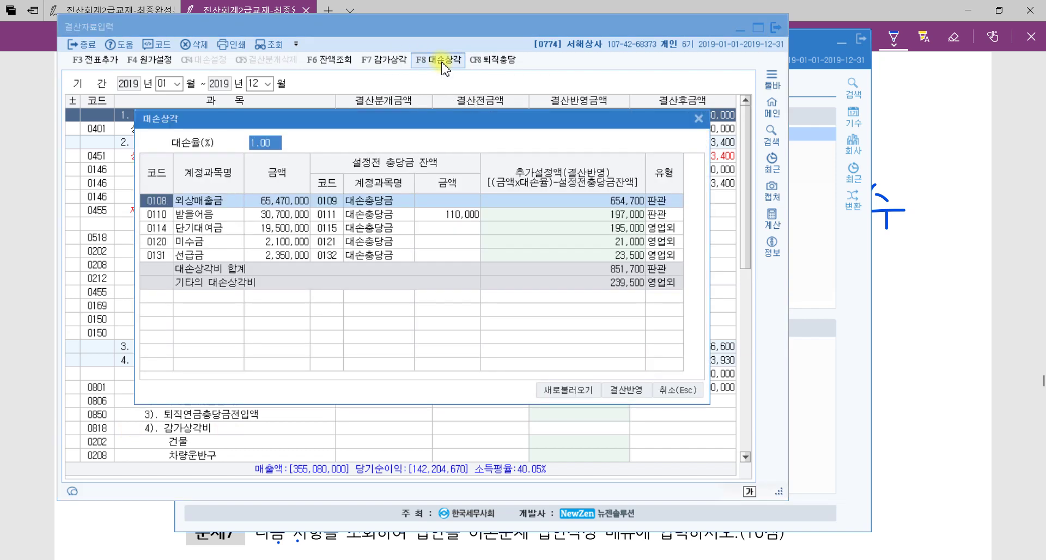
pyautogui.click(962, 382)
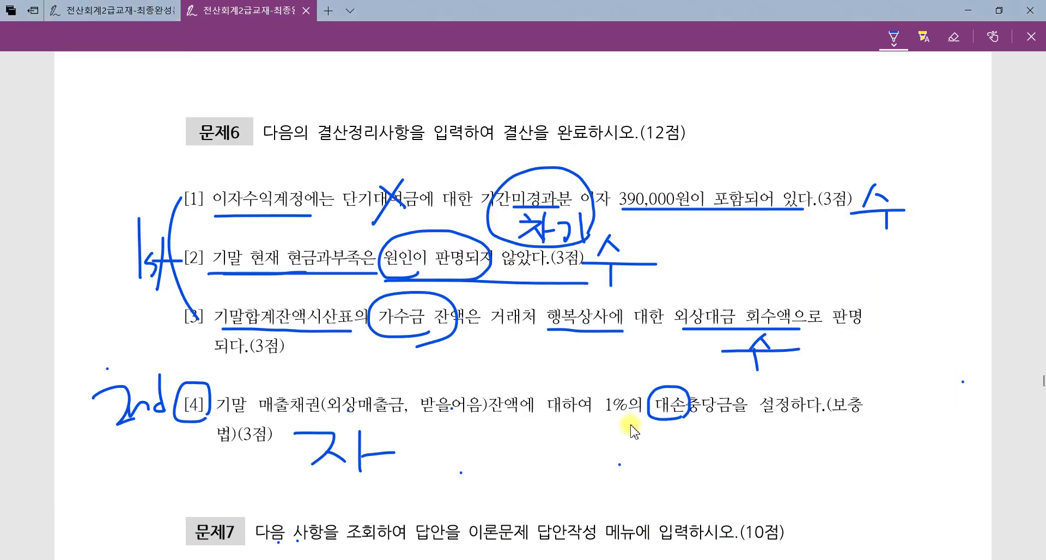
pyautogui.moveTo(597, 388); pyautogui.dragTo(630, 453)
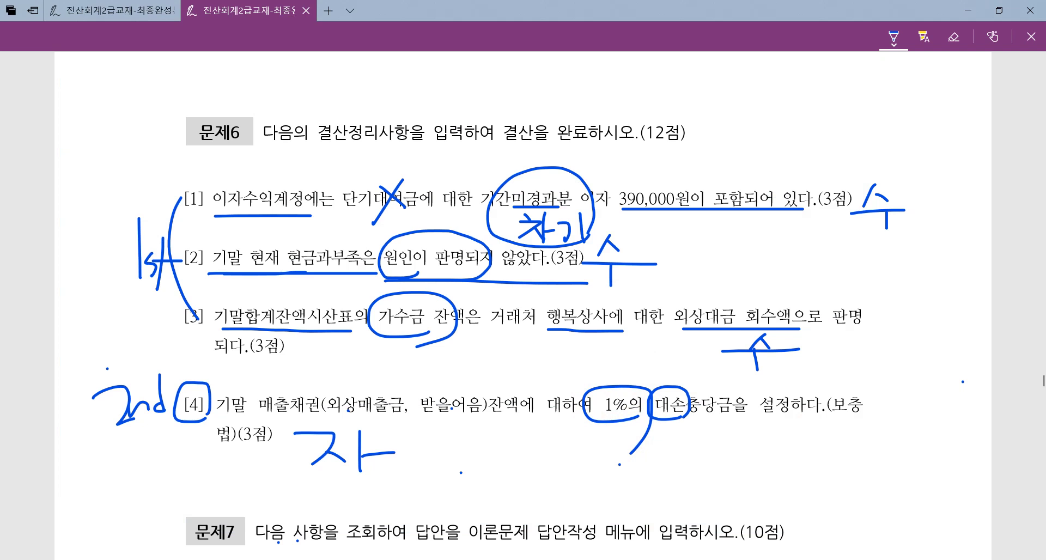
# Step: In the 대손상각 dialog, set the additional allowances for 단기대여금, 미수금 and 선급금 to 0, and apply the remaining 1% allowances to the closing
pyautogui.hotkey('alt', 'Tab')
pyautogui.click(260, 151)
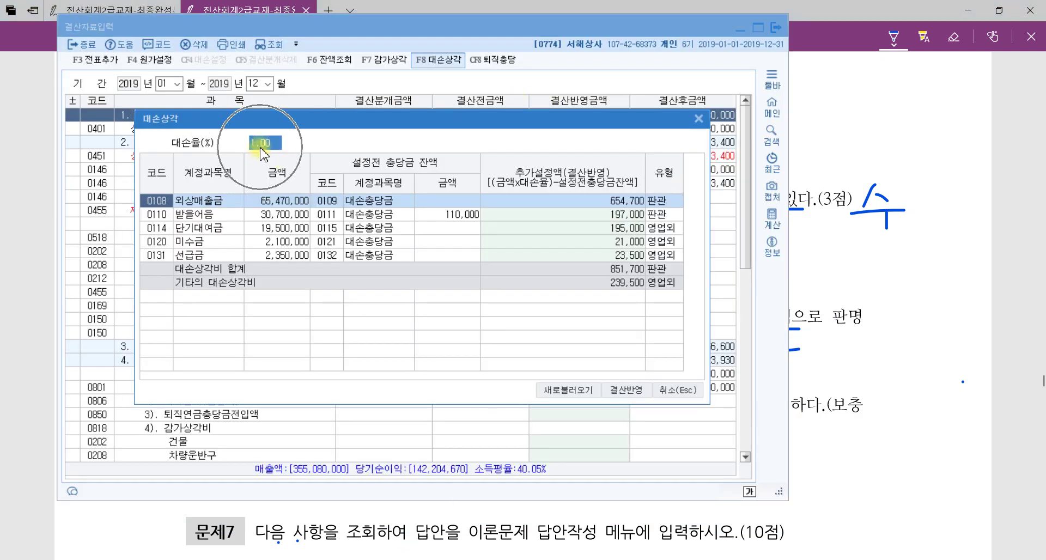
pyautogui.click(206, 217)
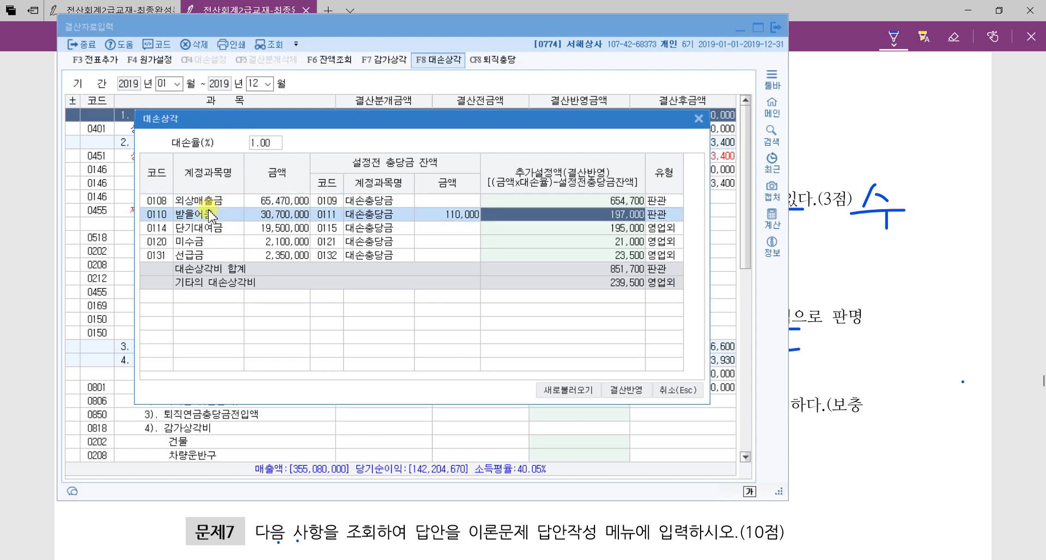
pyautogui.click(631, 229)
pyautogui.write('0')
pyautogui.press('Return')
pyautogui.write('0')
pyautogui.press('Return')
pyautogui.write('0')
pyautogui.press('Return')
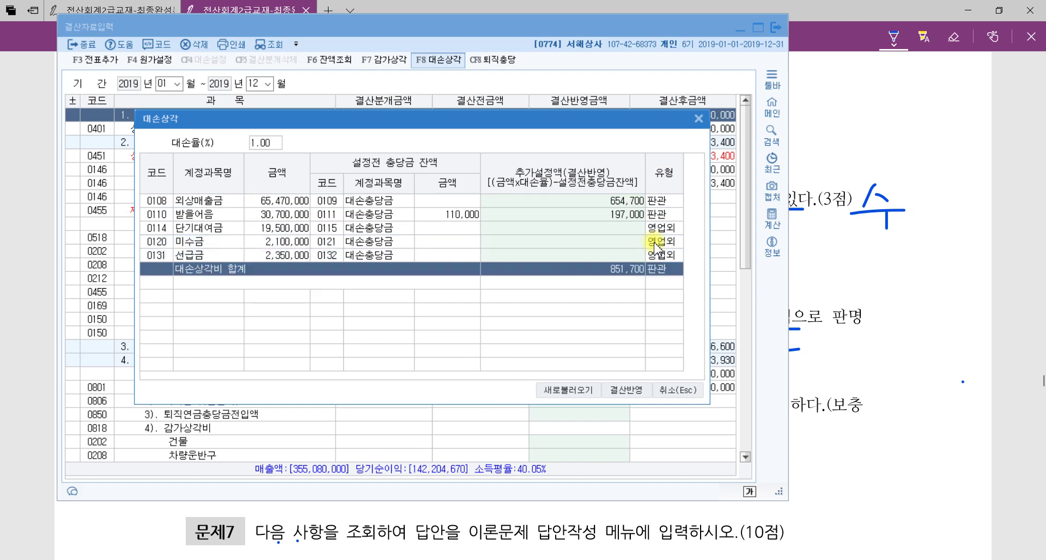
pyautogui.click(648, 393)
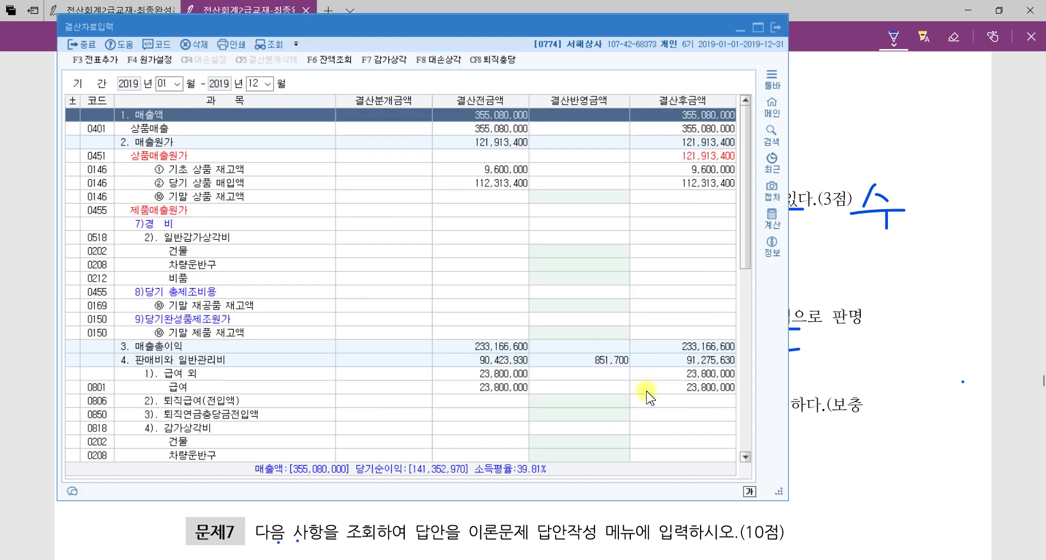
# Step: Check the 대손상각 amounts, add the closing entries to the general vouchers, and close 결산자료입력
pyautogui.scroll(-4, 653, 353)
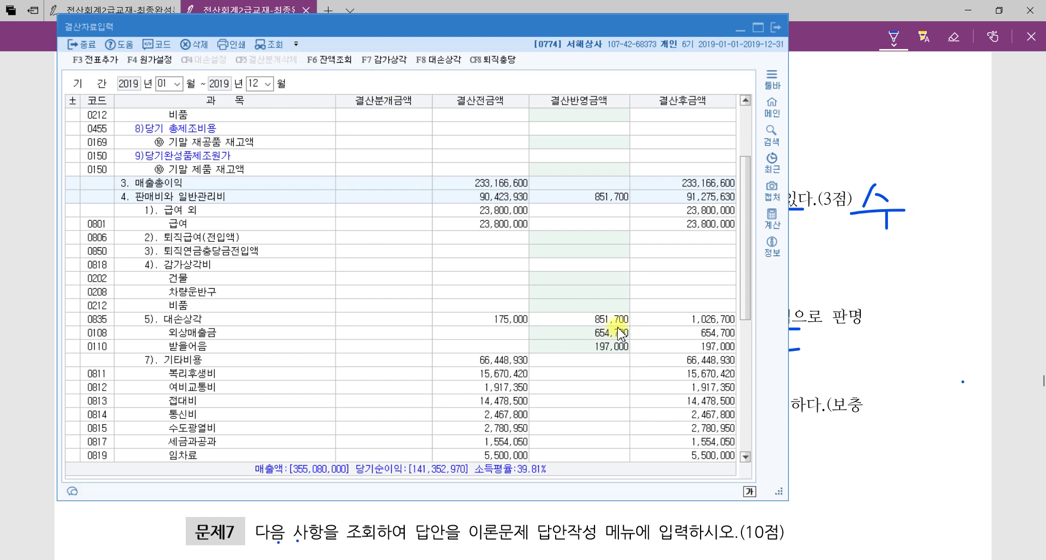
pyautogui.scroll(4, 626, 343)
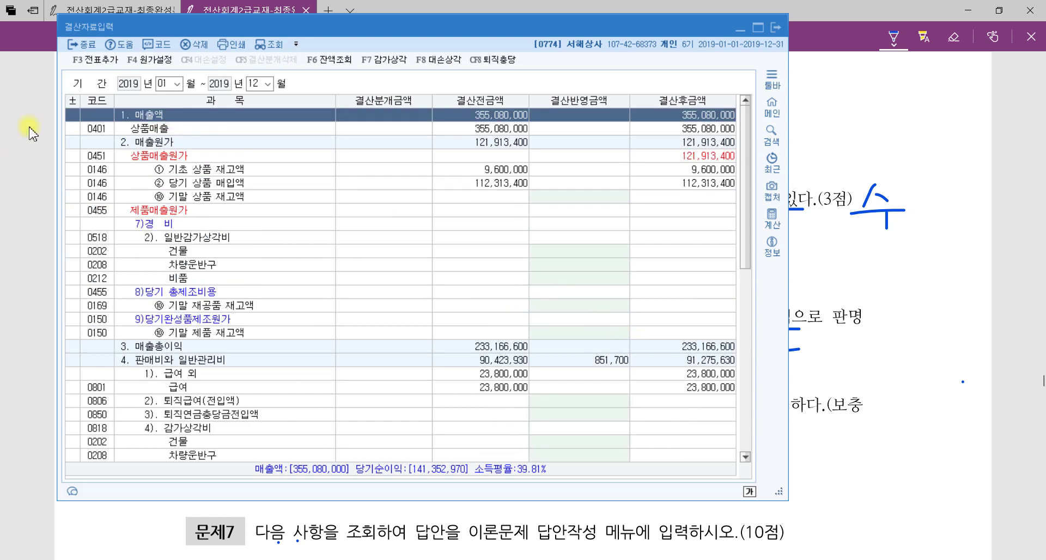
pyautogui.click(102, 64)
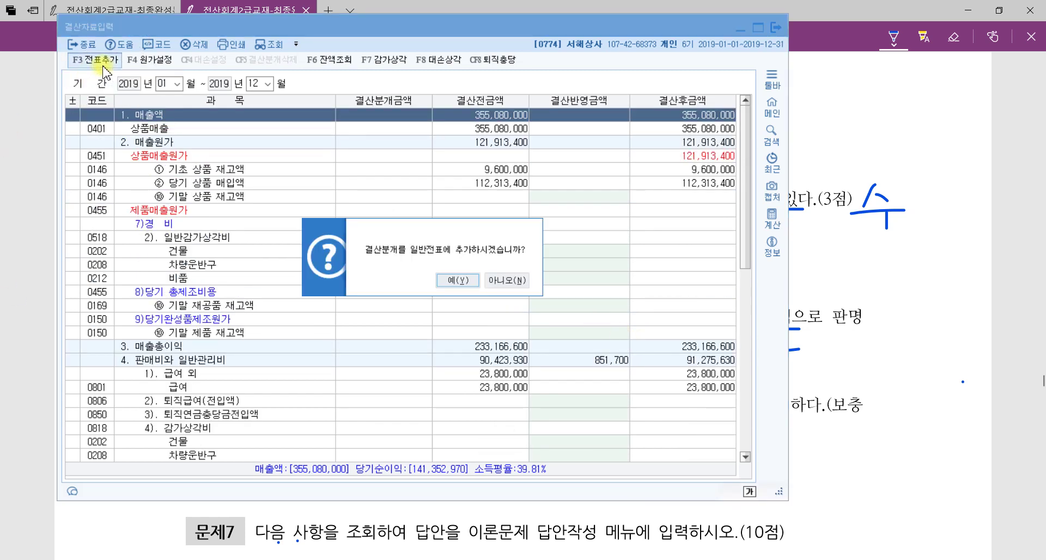
pyautogui.click(457, 279)
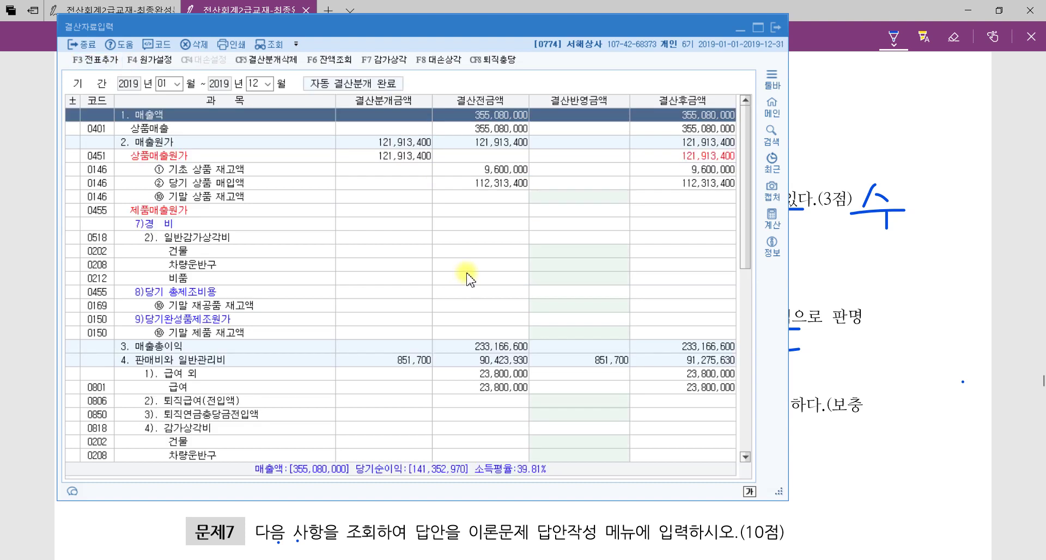
pyautogui.click(776, 32)
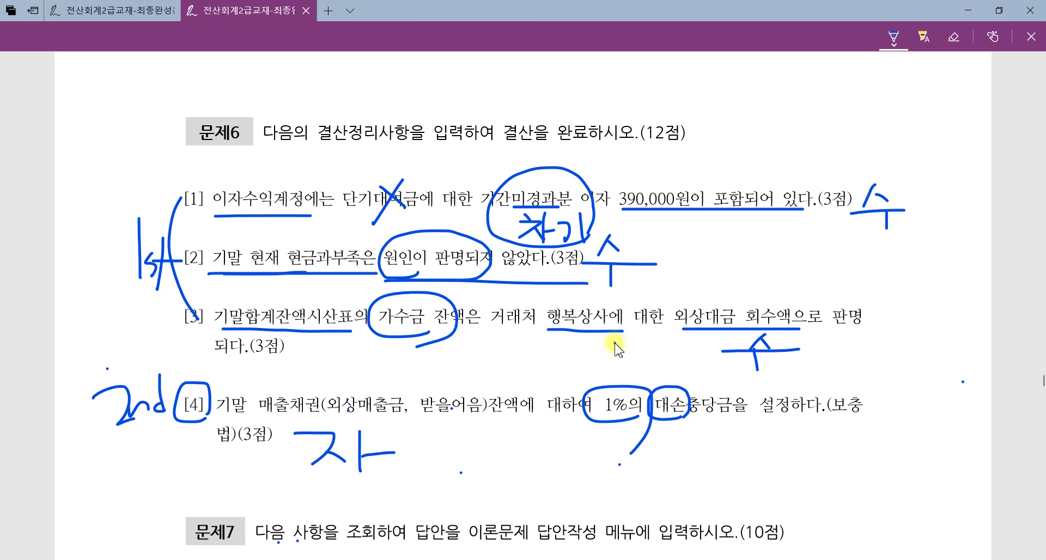
pyautogui.click(614, 343)
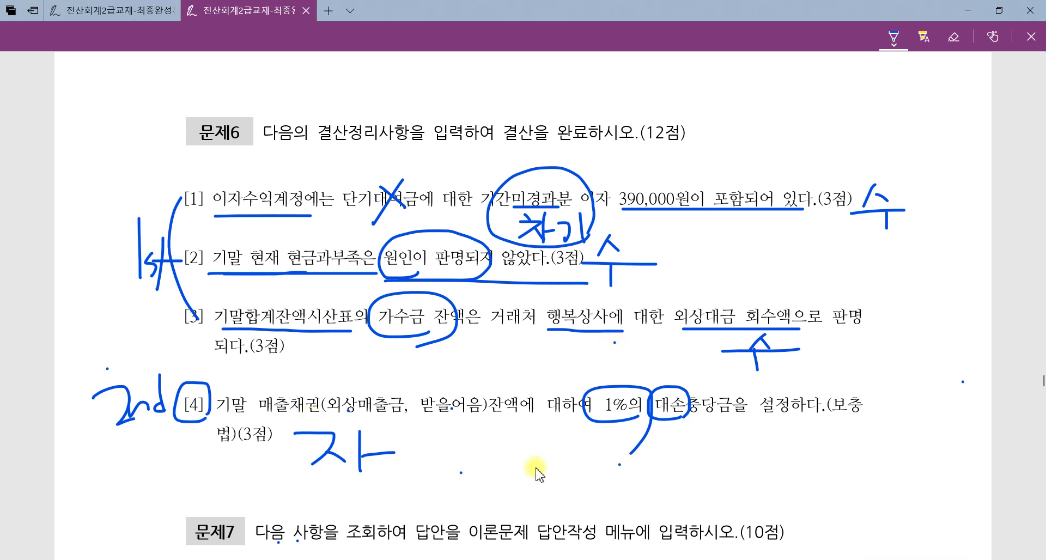
pyautogui.scroll(-5, 480, 444)
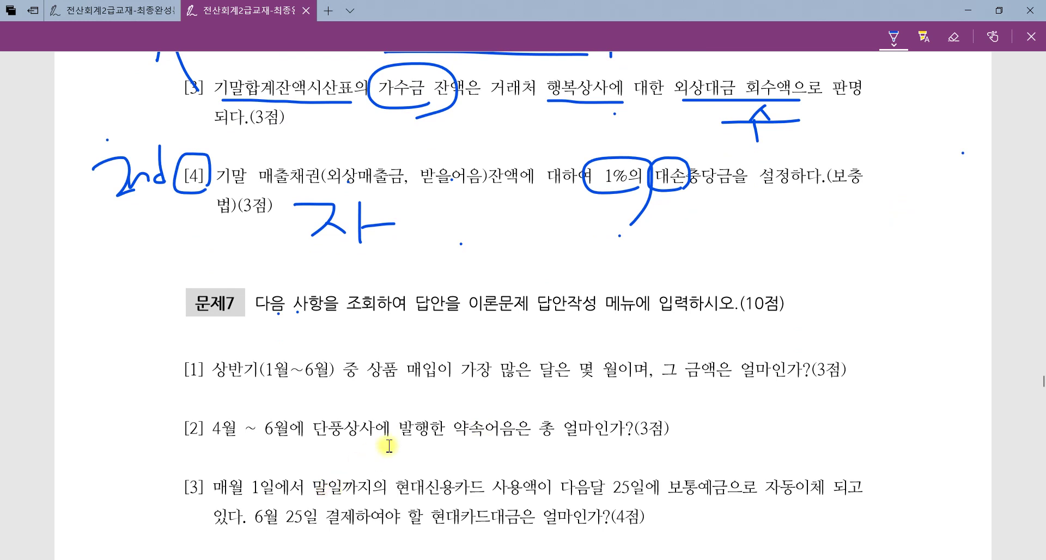
pyautogui.scroll(-2, 449, 428)
pyautogui.scroll(6, 447, 427)
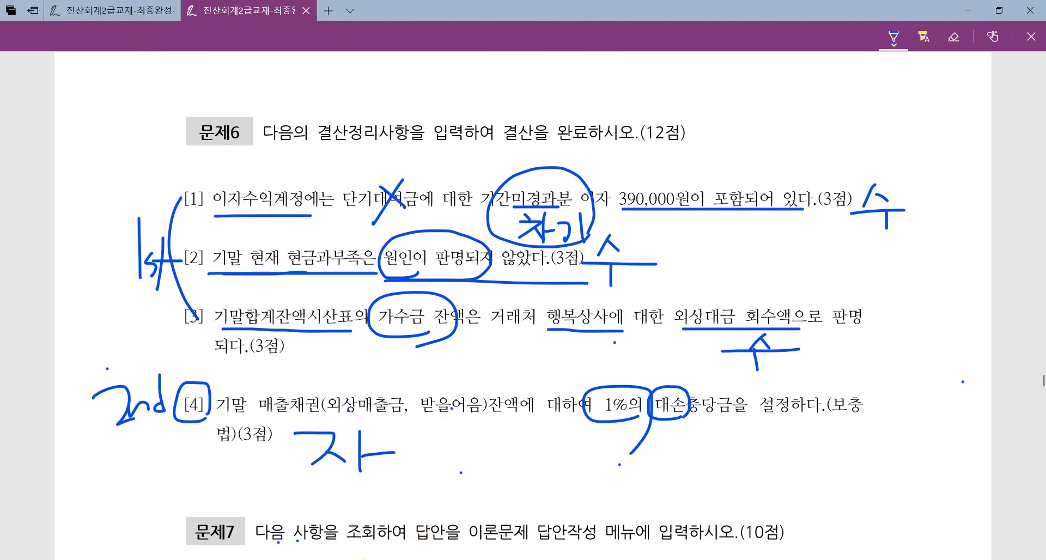
# Step: Review the 대손상각비 and 대손충당금 closing entries dated 31 December in 일반전표입력, and close the voucher window
pyautogui.hotkey('alt', 'Tab')
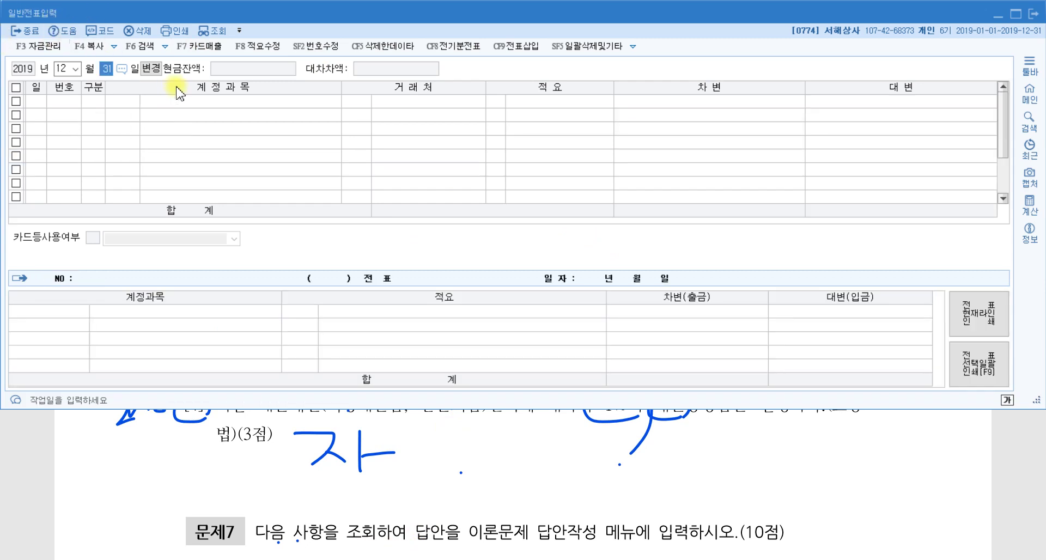
pyautogui.click(179, 170)
pyautogui.click(180, 184)
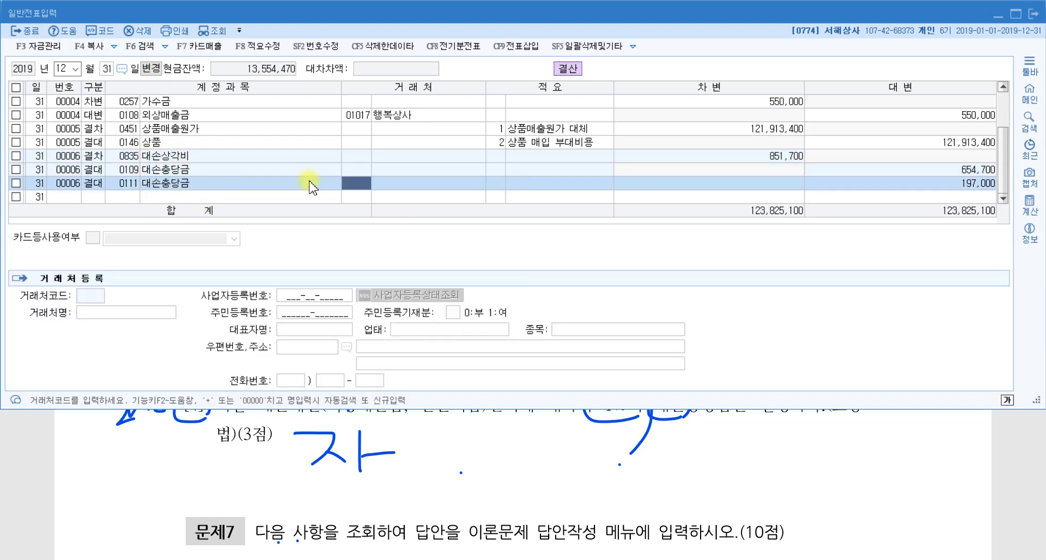
pyautogui.click(154, 171)
pyautogui.click(155, 157)
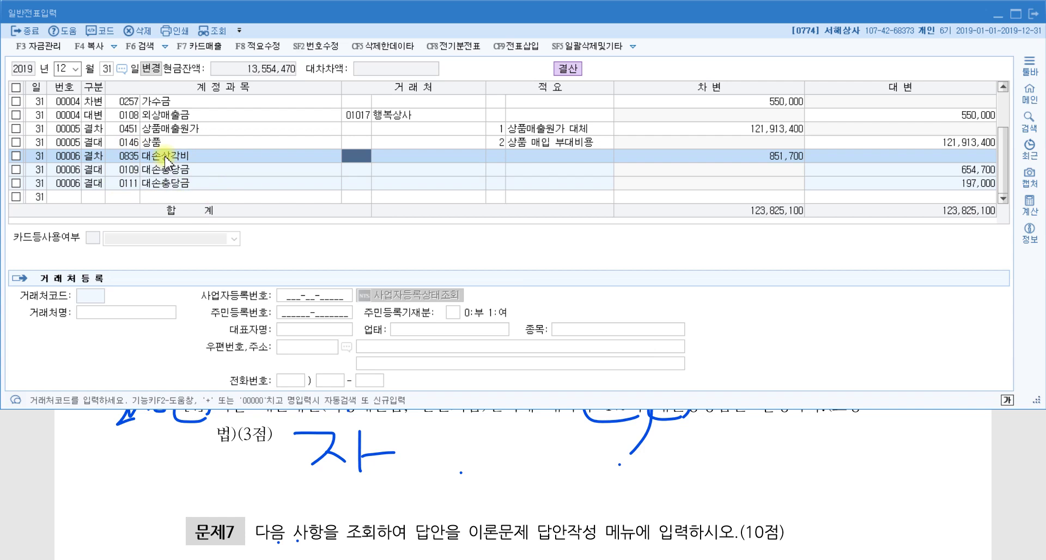
pyautogui.click(1038, 17)
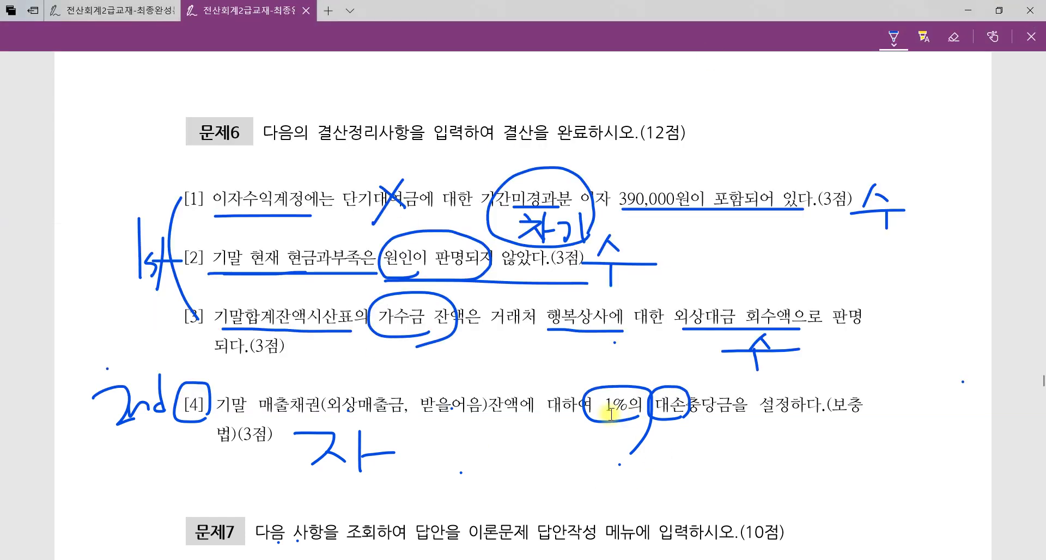
# Step: Bracket items [1] to [3] of 문제7 on the exam page, and underline 조회하여 and 입력하시오 in its instruction
pyautogui.scroll(-4, 608, 413)
pyautogui.scroll(-3, 609, 413)
pyautogui.moveTo(186, 173); pyautogui.dragTo(183, 364)
pyautogui.moveTo(333, 164); pyautogui.dragTo(421, 170)
pyautogui.moveTo(654, 169); pyautogui.dragTo(742, 169)
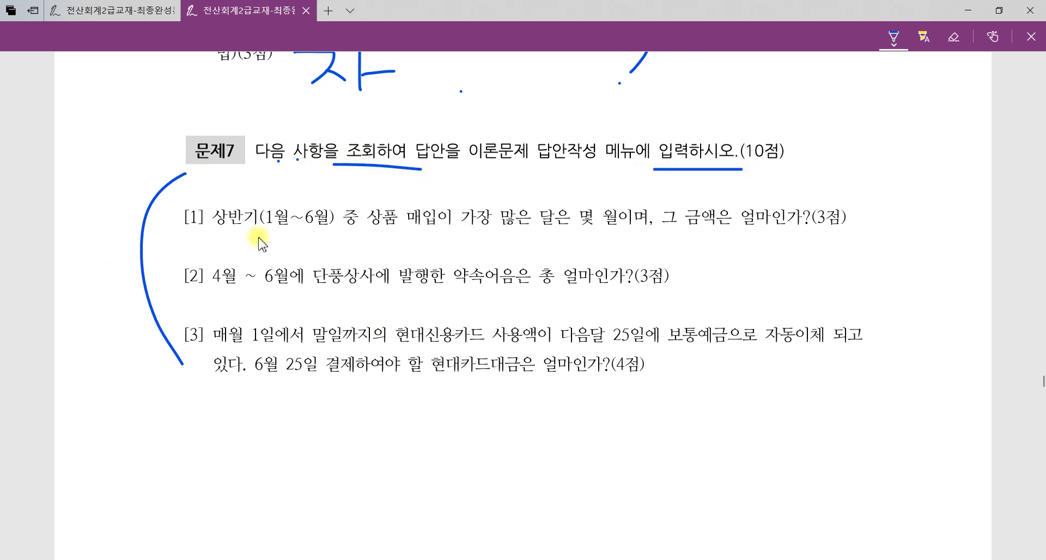
# Step: Switch to the Paint notes 조회문제2rmq, undo the pen marks around note 3, and return to the exam page
pyautogui.moveTo(151, 509)
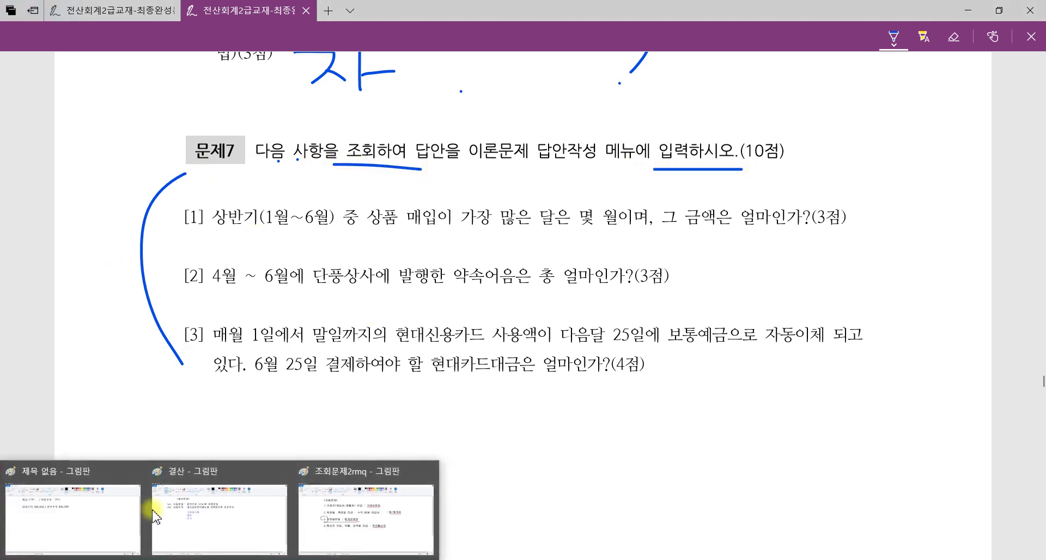
pyautogui.click(360, 523)
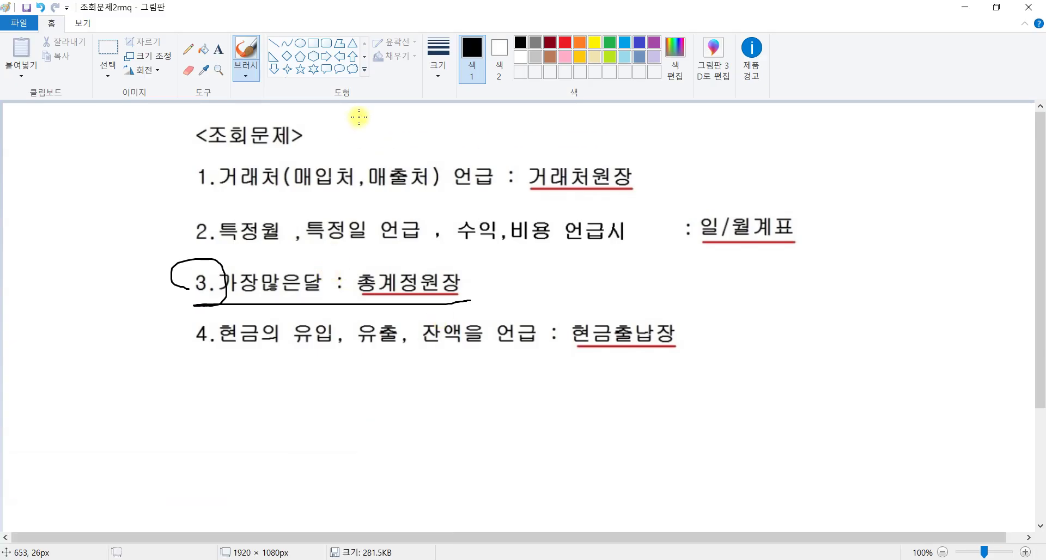
pyautogui.hotkey('ctrl', 'z')
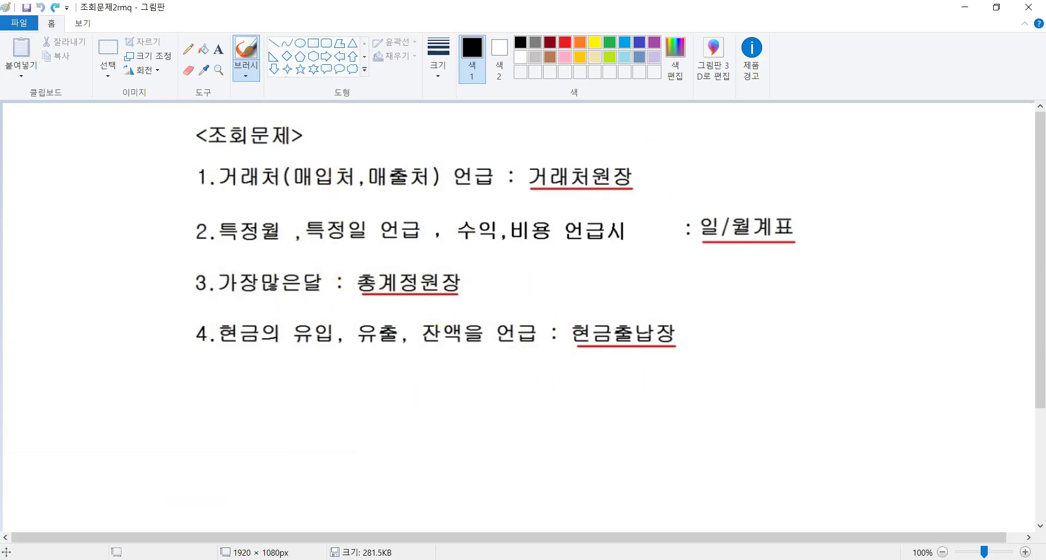
pyautogui.hotkey('alt', 'Tab')
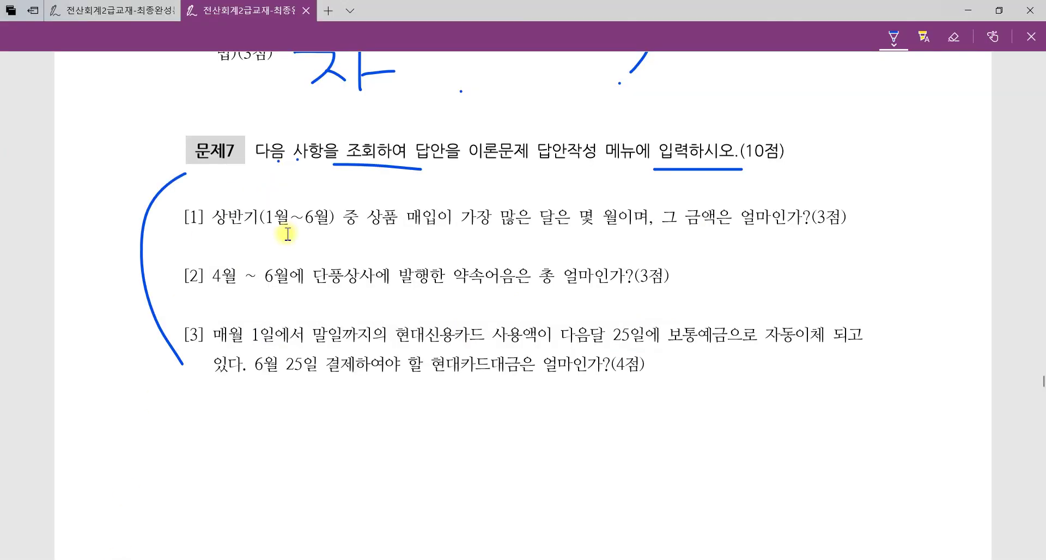
# Step: Underline 상반기(1월~6월) 중 and 상품 매입이 and box 가장 많은 달은 몇 in item [1], and underline 총계정원장 in the Paint notes
pyautogui.moveTo(203, 229); pyautogui.dragTo(458, 226)
pyautogui.moveTo(459, 189)
pyautogui.mouseDown()
pyautogui.moveTo(470, 257)
pyautogui.moveTo(604, 248)
pyautogui.moveTo(607, 212)
pyautogui.moveTo(571, 193)
pyautogui.moveTo(462, 195)
pyautogui.mouseUp()
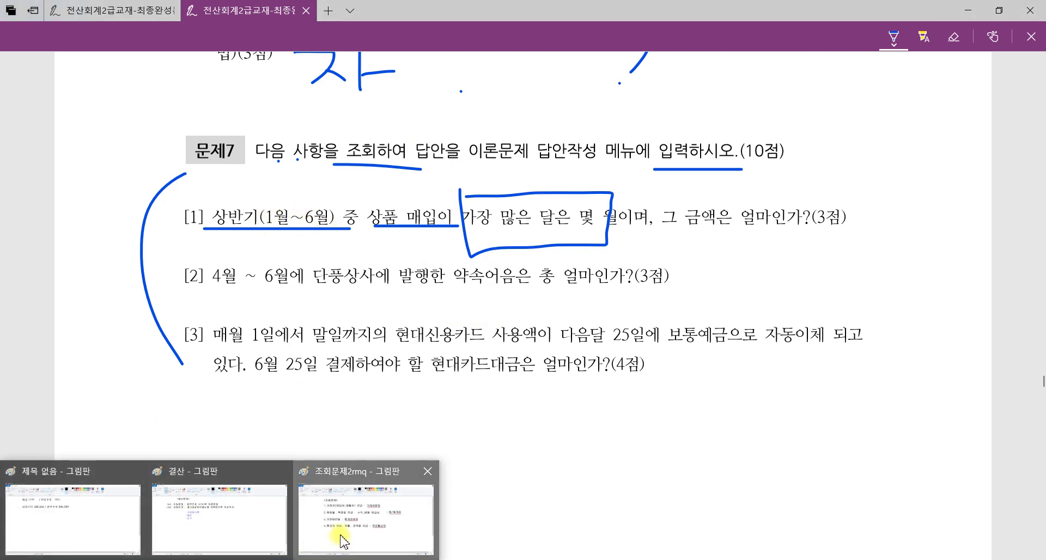
pyautogui.click(338, 537)
pyautogui.moveTo(361, 300); pyautogui.dragTo(489, 292)
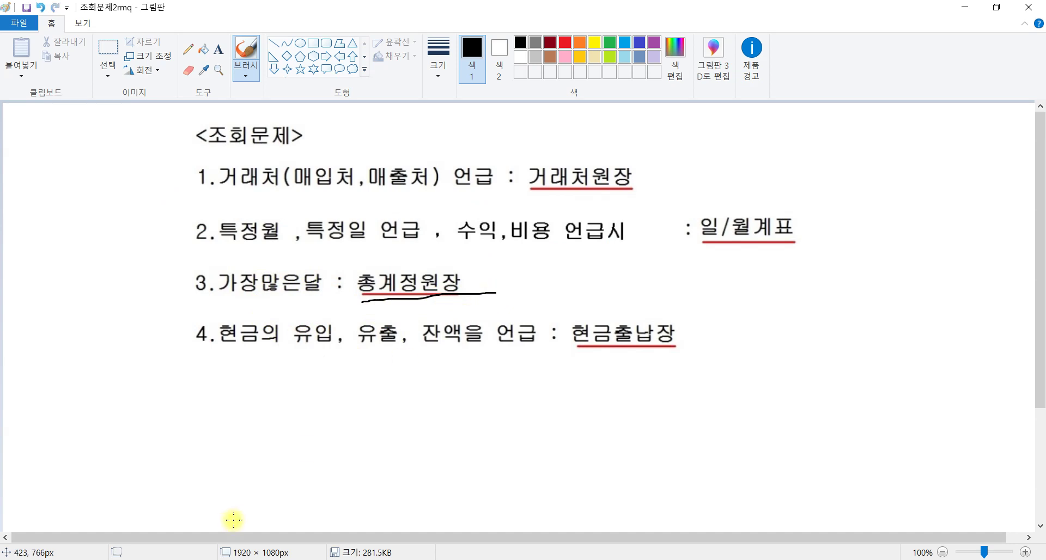
# Step: Switch to KcLep, open 총계정원장, and set the monthly query period from 1 January to 30 June 2019
pyautogui.moveTo(320, 559)
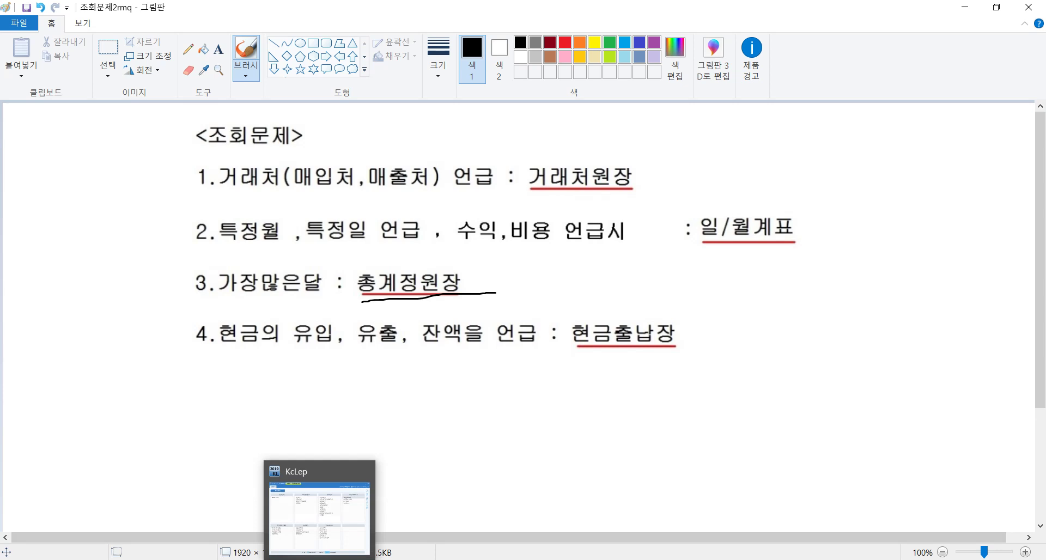
pyautogui.click(333, 537)
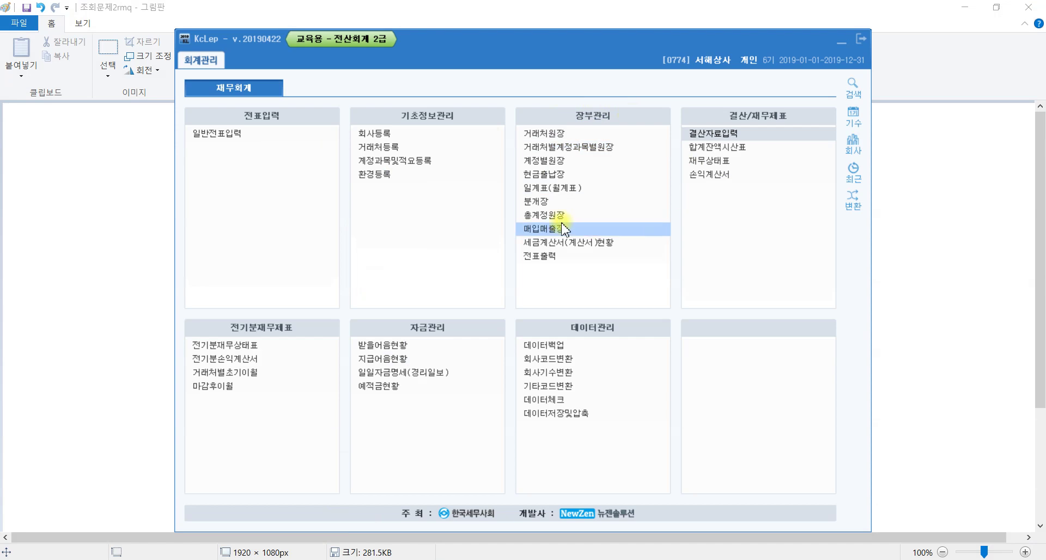
pyautogui.click(567, 216)
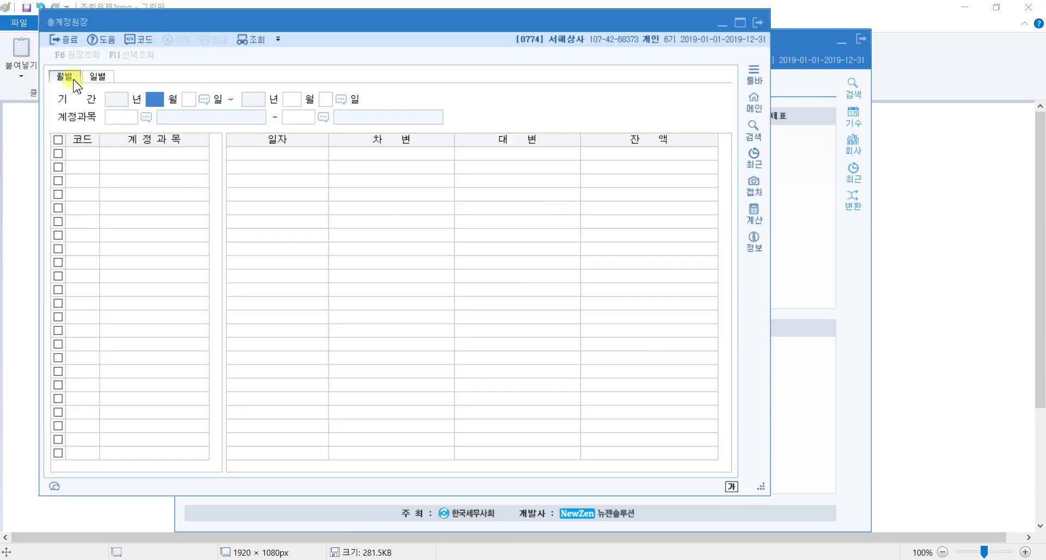
pyautogui.write('1')
pyautogui.press('Return')
pyautogui.press('Return')
pyautogui.write('6')
pyautogui.press('Return')
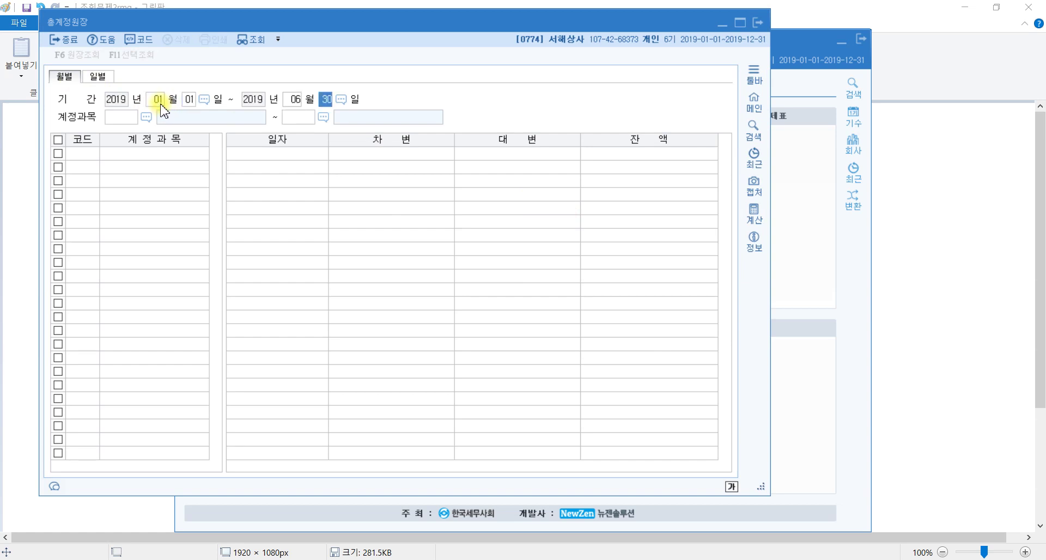
pyautogui.press('Return')
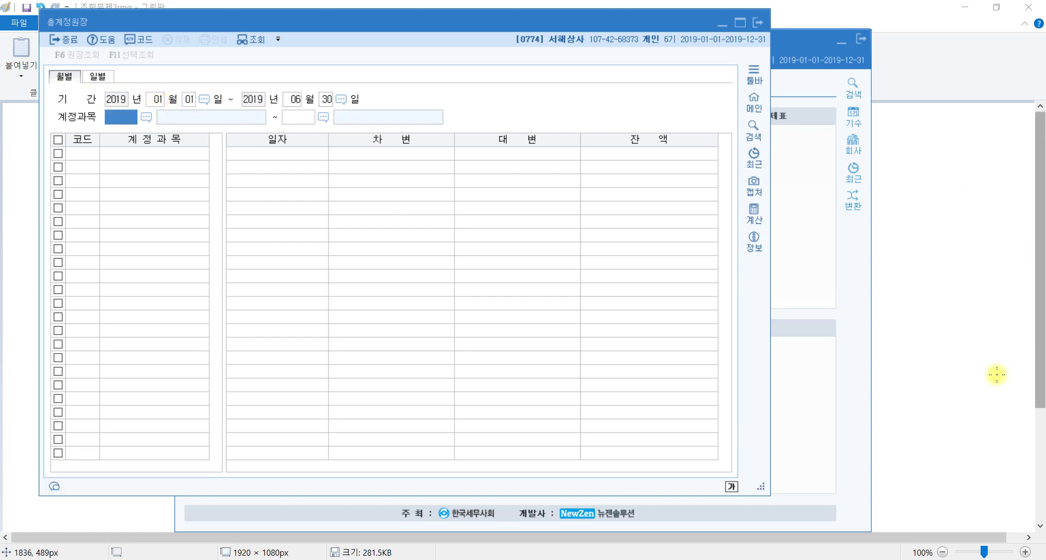
# Step: Recheck item [1] on the exam page, return to 총계정원장, and query it with 0146 상품 as both start and end account
pyautogui.hotkey('alt', 'Tab')
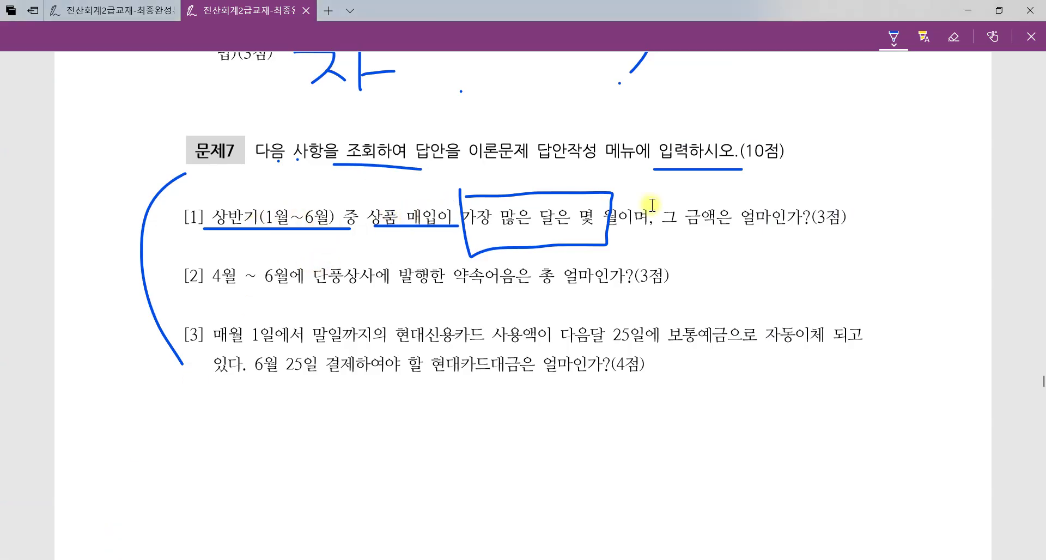
pyautogui.hotkey('alt', 'Tab')
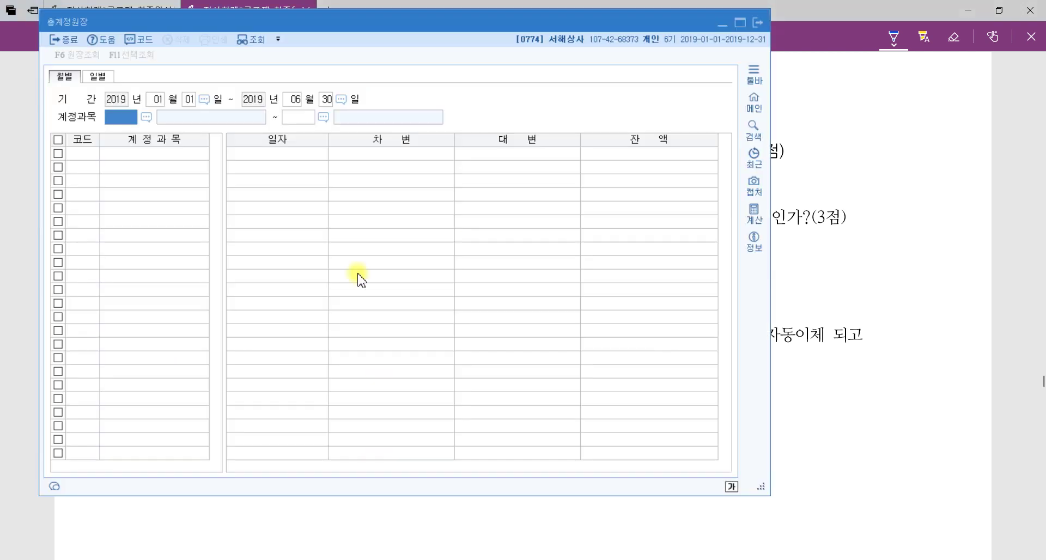
pyautogui.press('ctrl')
pyautogui.press('F2')
pyautogui.write('상품')
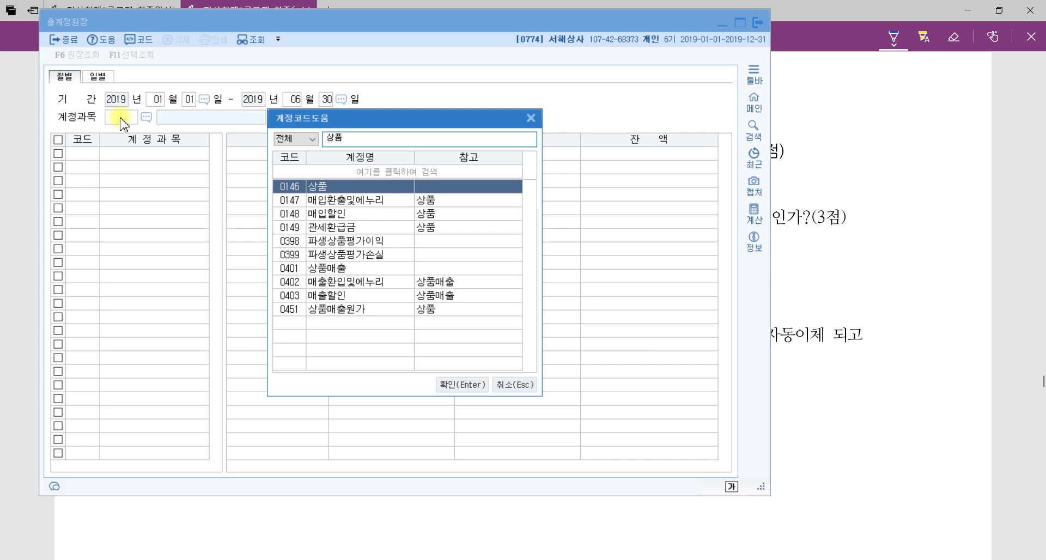
pyautogui.click(344, 269)
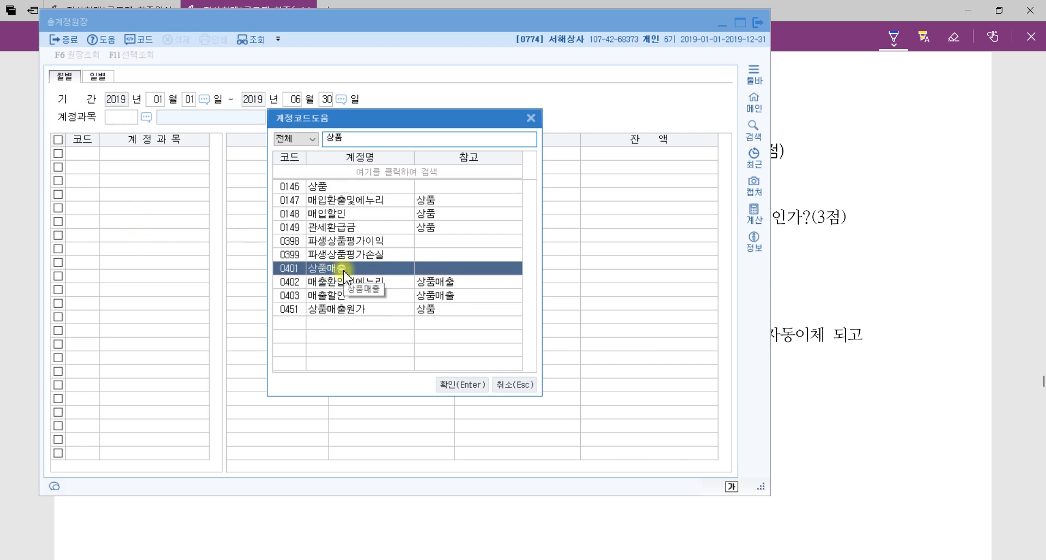
pyautogui.click(336, 188)
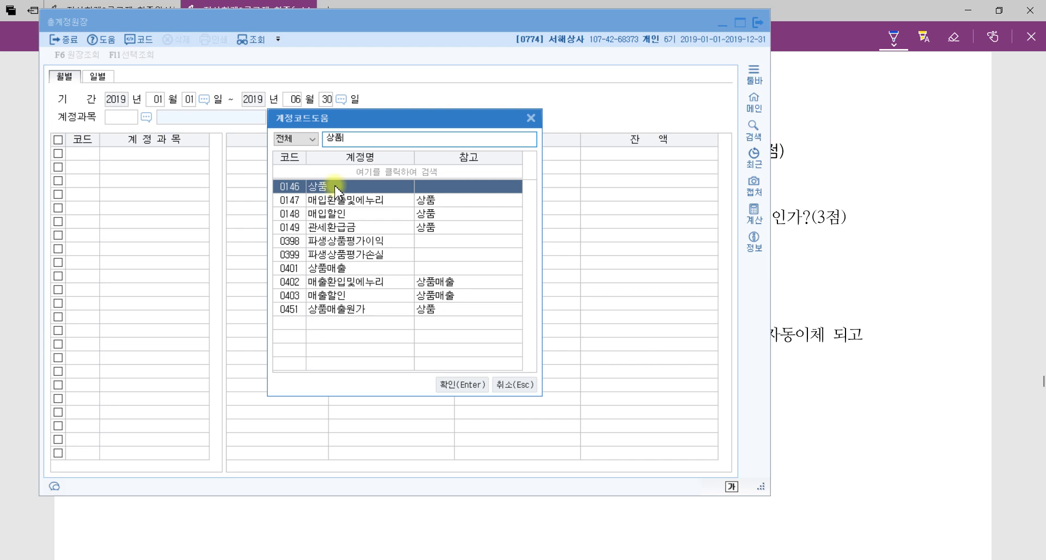
pyautogui.doubleClick(336, 188)
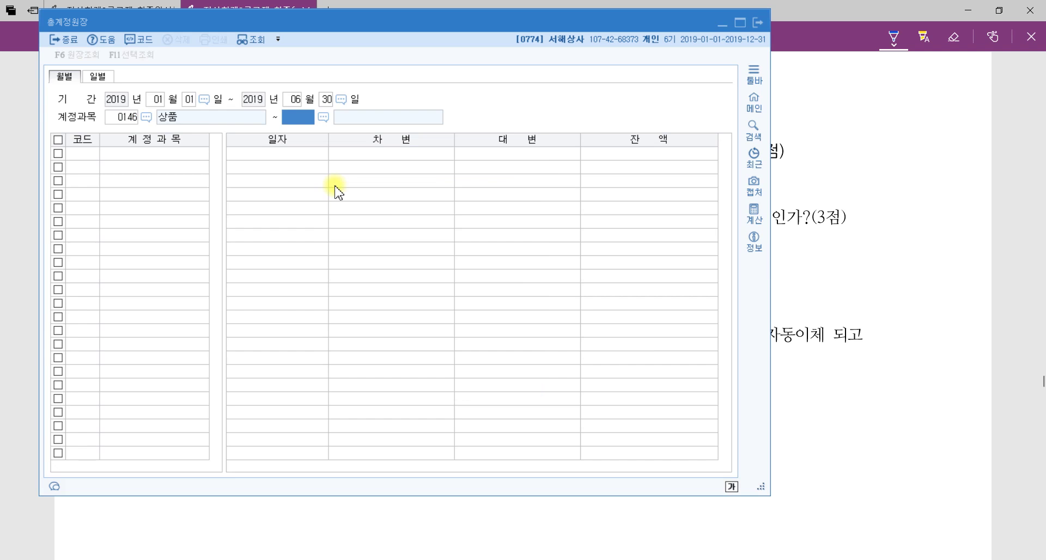
pyautogui.write('상품')
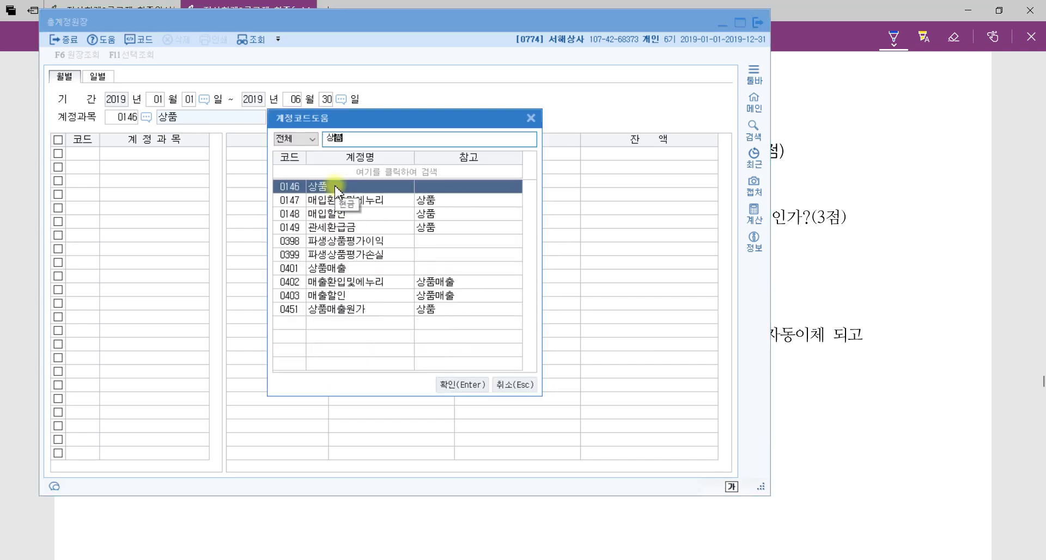
pyautogui.doubleClick(336, 188)
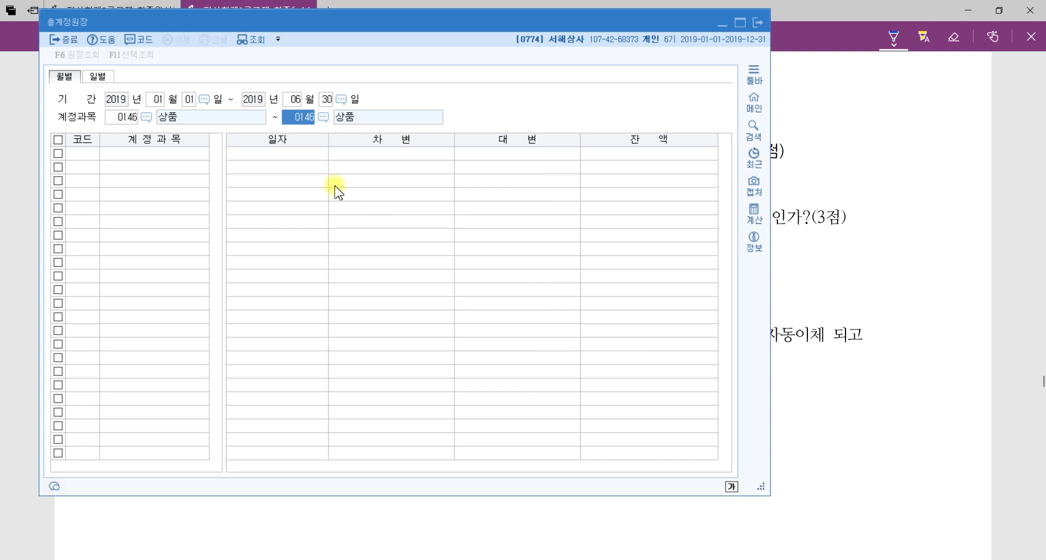
pyautogui.press('Return')
# Step: Examine the 상품 ledger's monthly rows from 2019/01 to 2019/06, comparing the 차변 amounts and checking the 전기이월 row
pyautogui.click(276, 170)
pyautogui.click(280, 180)
pyautogui.click(287, 194)
pyautogui.click(294, 210)
pyautogui.click(297, 221)
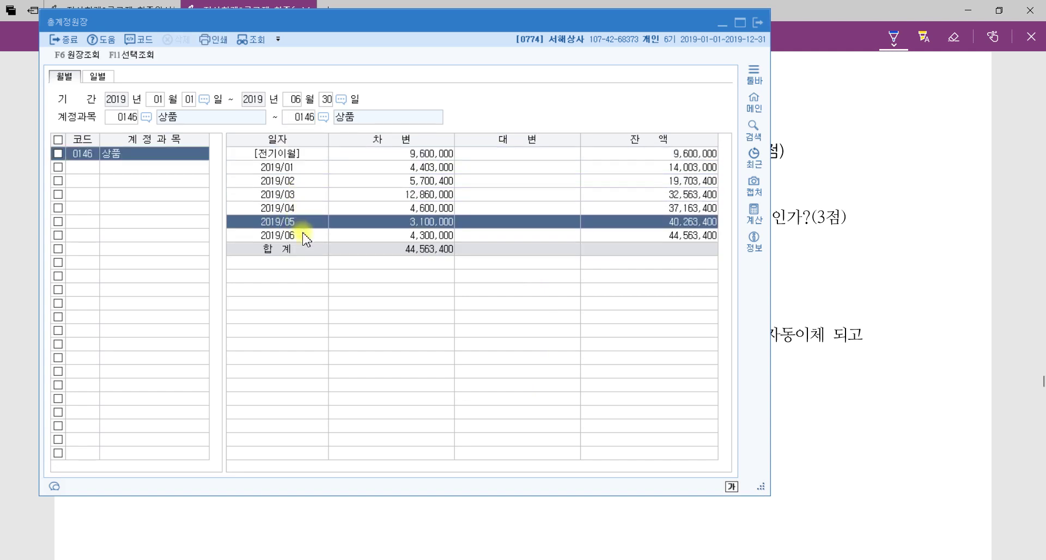
pyautogui.click(301, 235)
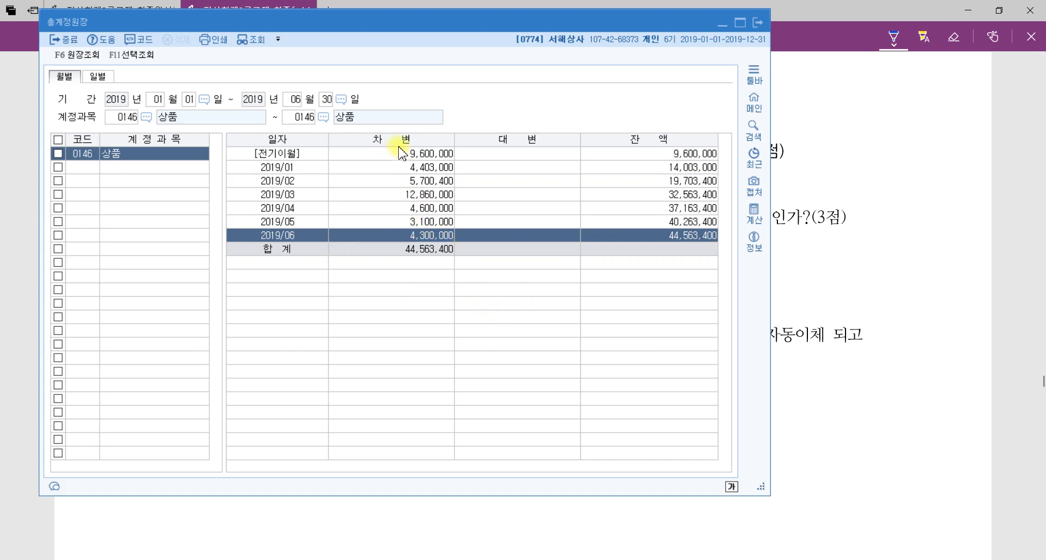
pyautogui.click(408, 168)
pyautogui.click(409, 180)
pyautogui.click(408, 194)
pyautogui.click(408, 208)
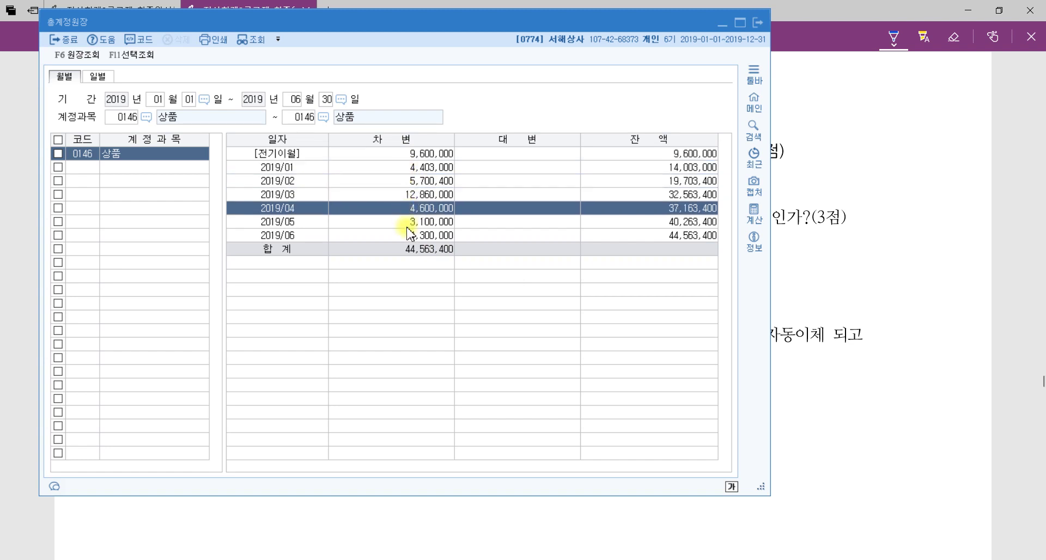
pyautogui.click(409, 222)
pyautogui.click(407, 234)
pyautogui.click(279, 154)
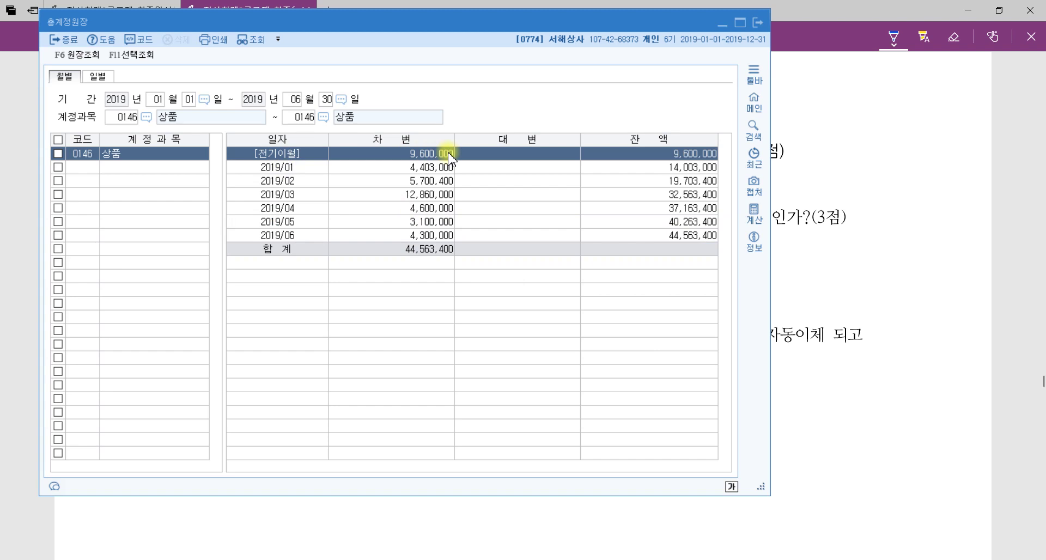
pyautogui.click(436, 167)
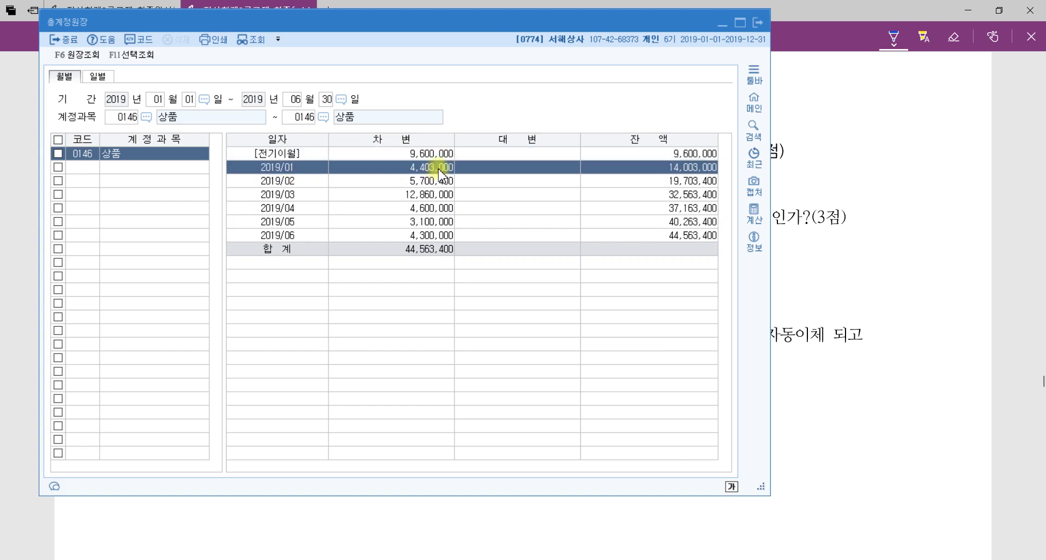
pyautogui.click(436, 235)
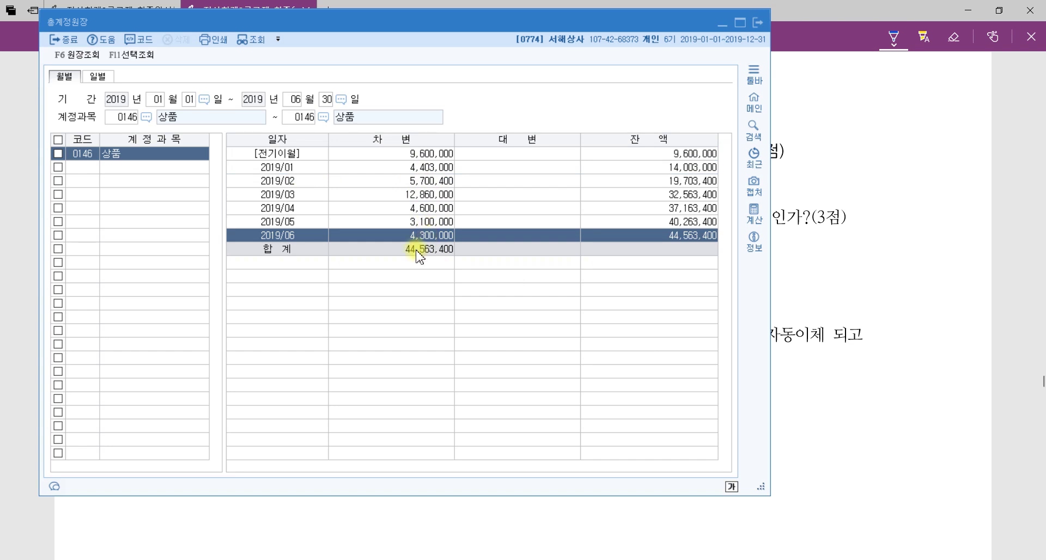
# Step: On the exam page, underline 가장 많은 달은 through 얼마인가 and circle 몇 월 and 금액은 in item [1], and select the ledger's 2019/03 row
pyautogui.click(808, 248)
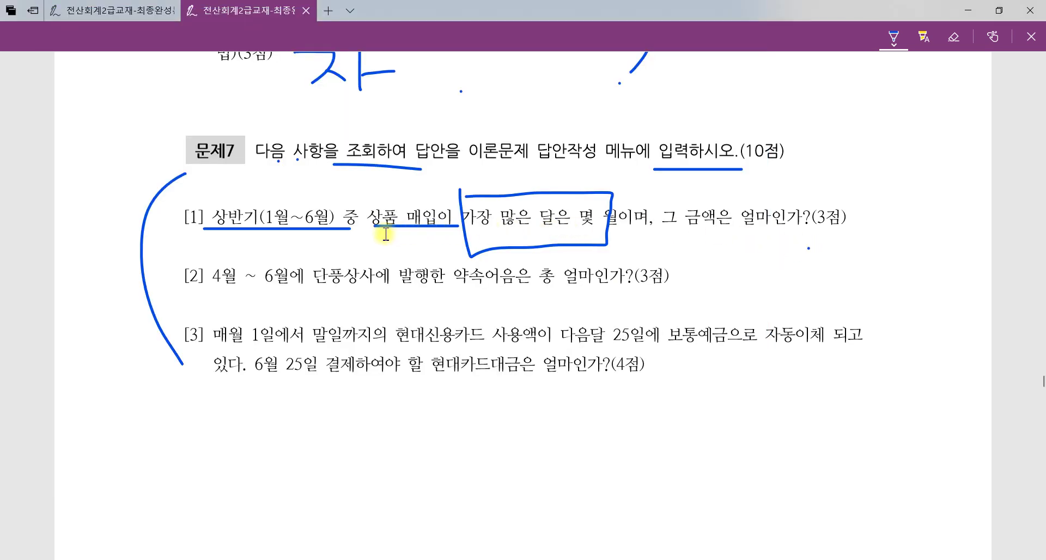
pyautogui.moveTo(467, 230); pyautogui.dragTo(820, 231)
pyautogui.moveTo(632, 237)
pyautogui.mouseDown()
pyautogui.moveTo(611, 240)
pyautogui.moveTo(605, 206)
pyautogui.moveTo(647, 244)
pyautogui.mouseUp()
pyautogui.moveTo(717, 239)
pyautogui.mouseDown()
pyautogui.moveTo(693, 243)
pyautogui.moveTo(717, 254)
pyautogui.mouseUp()
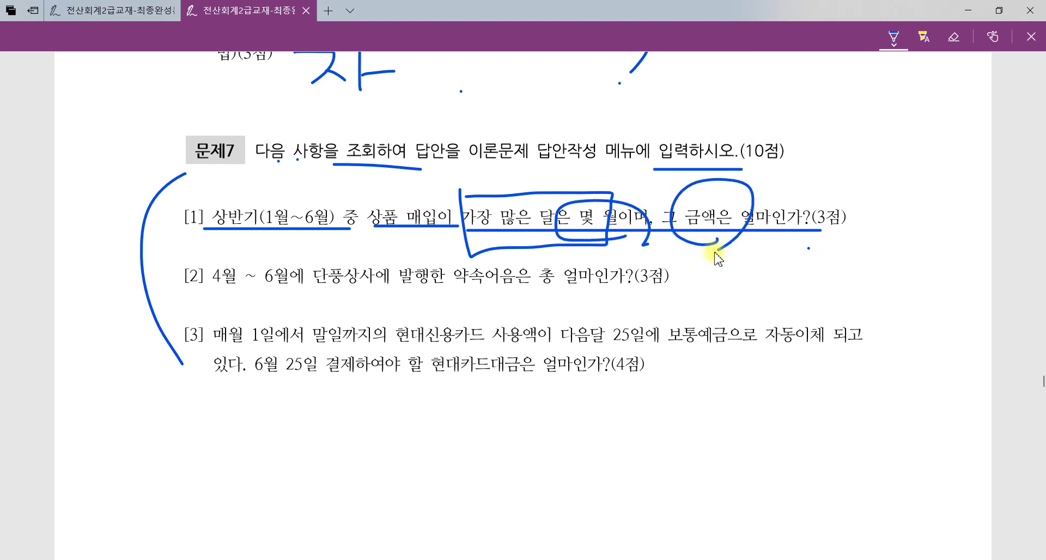
pyautogui.hotkey('alt', 'Tab')
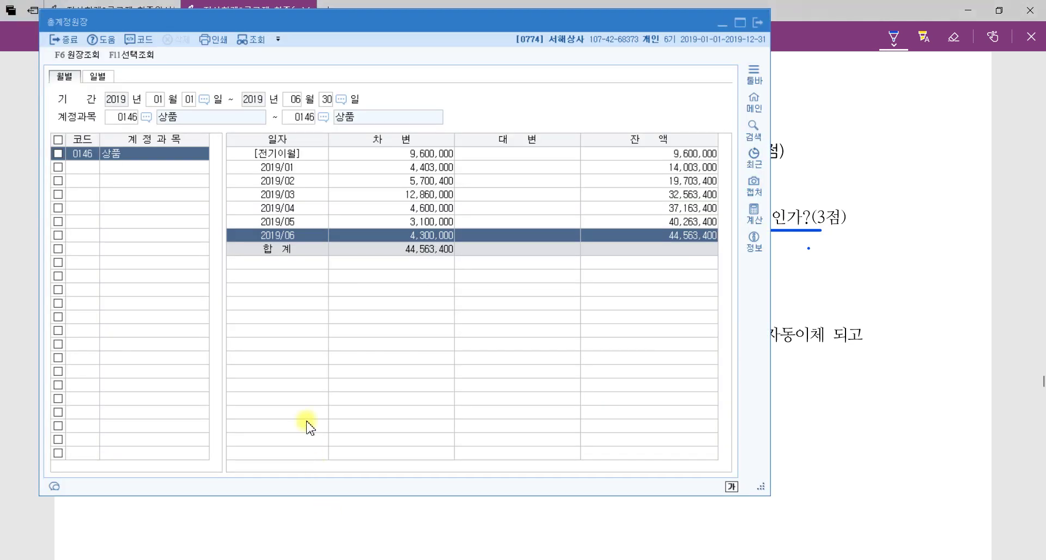
pyautogui.click(427, 197)
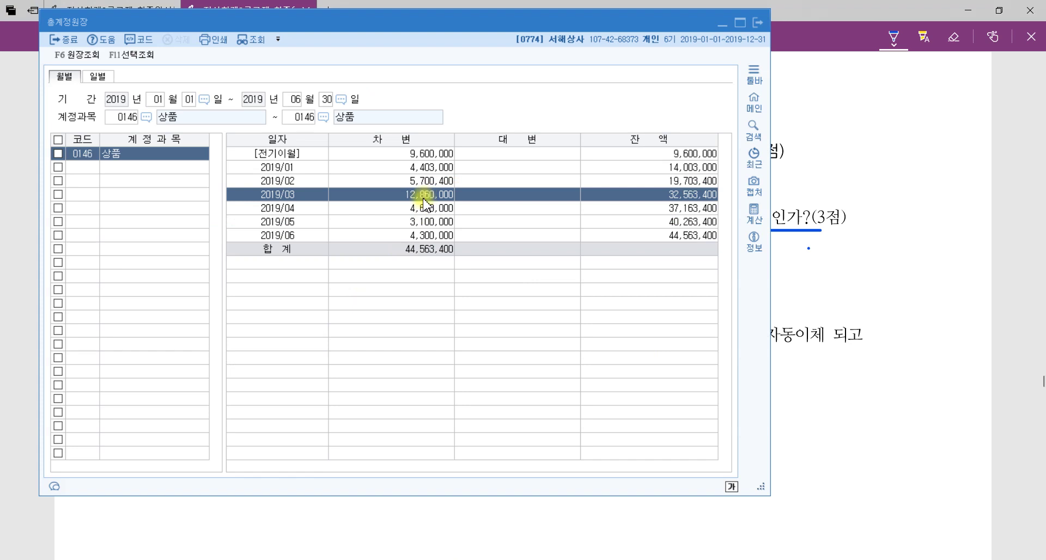